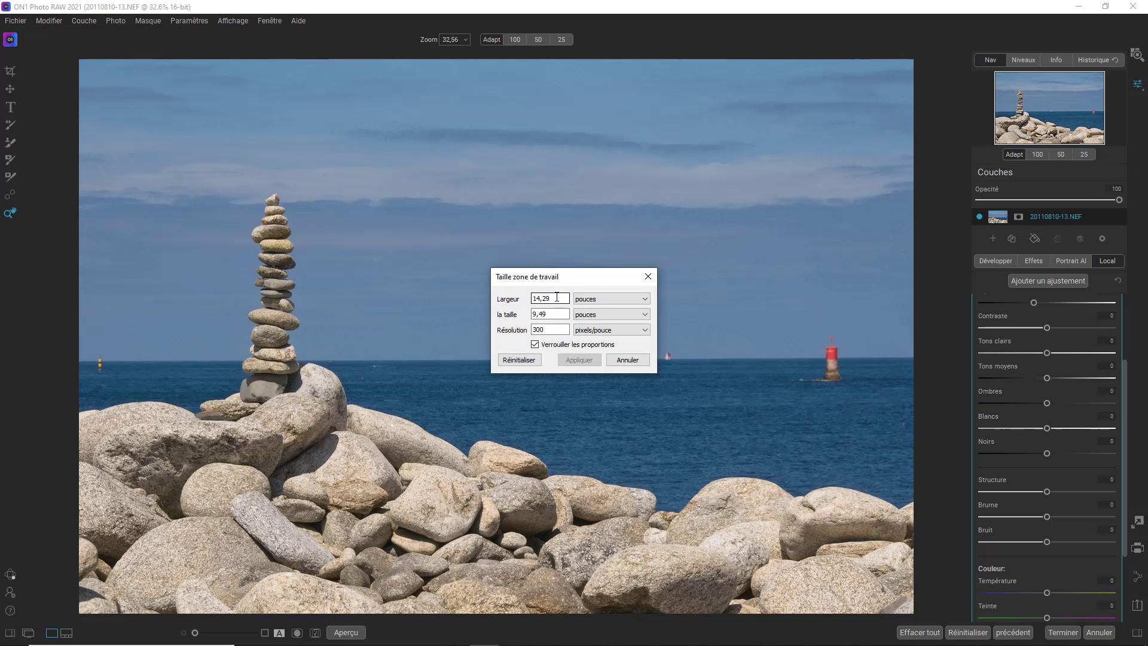
Step: Resize the canvas to 5 by 7 inches at 300 pixels/inch with the proportions unlocked
{"action": "left_click_drag", "start_coordinate": [557, 297], "coordinate": [532, 299]}
{"action": "type", "text": "5"}
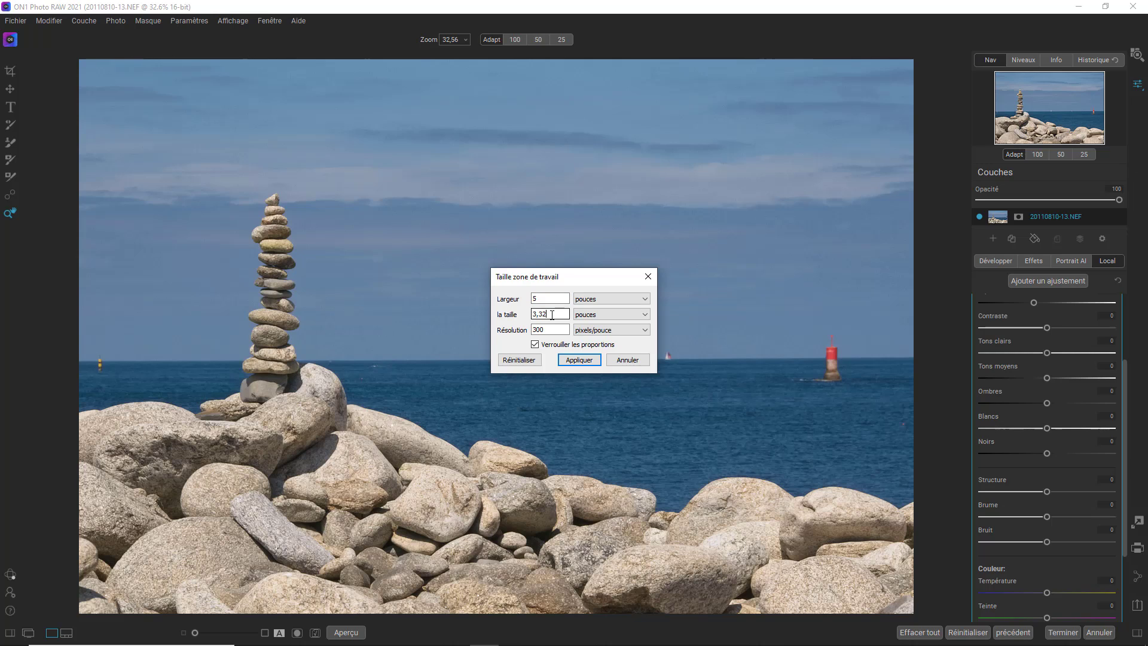
{"action": "key", "text": "Tab"}
{"action": "type", "text": "7"}
{"action": "left_click", "coordinate": [535, 345]}
{"action": "left_click", "coordinate": [551, 298]}
{"action": "left_click_drag", "start_coordinate": [551, 297], "coordinate": [521, 300]}
{"action": "type", "text": "5"}
{"action": "left_click", "coordinate": [579, 360]}
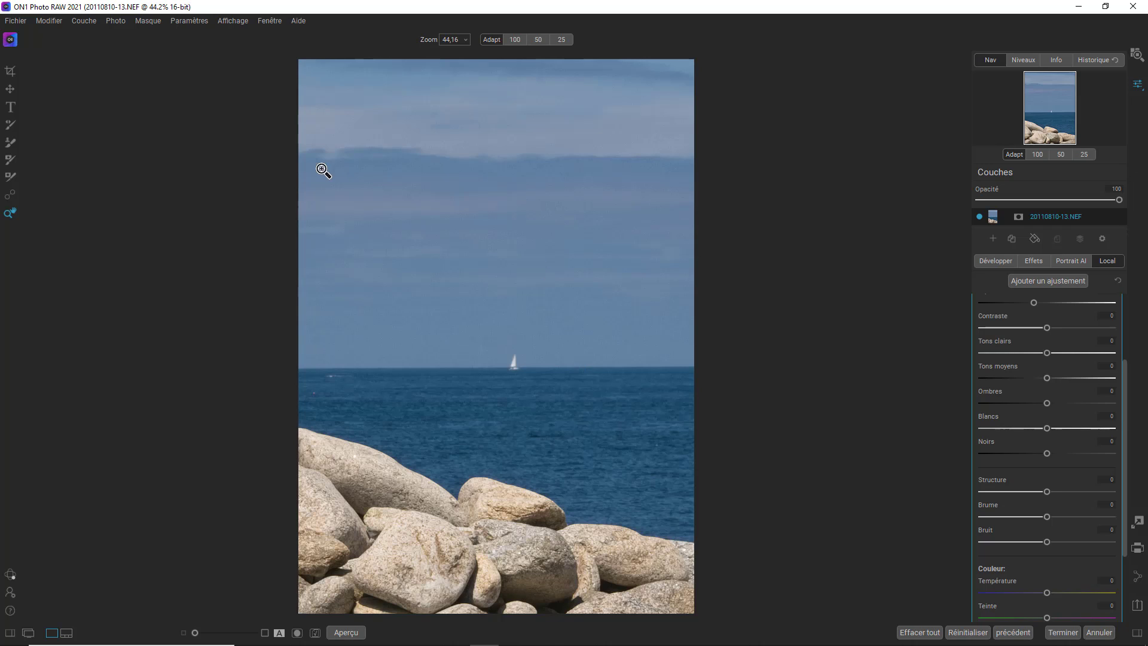
Step: Reposition the photo layer over the canvas, narrowing it to about 4243 px and rotating it very slightly
{"action": "left_click", "coordinate": [10, 89]}
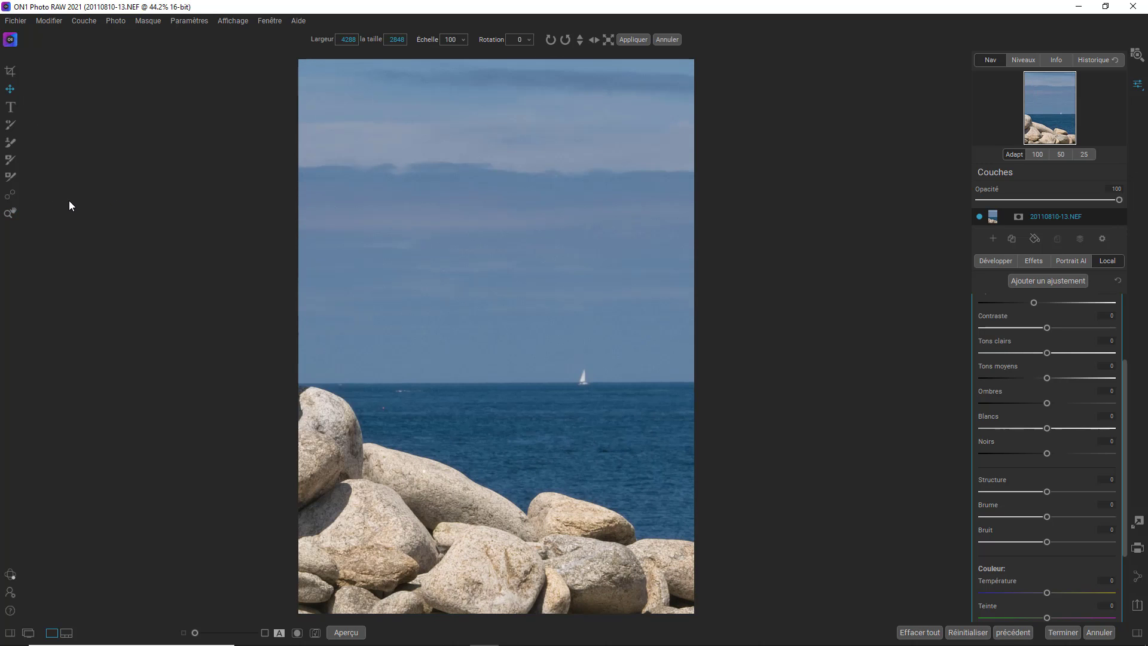
{"action": "left_click_drag", "start_coordinate": [69, 201], "coordinate": [160, 212]}
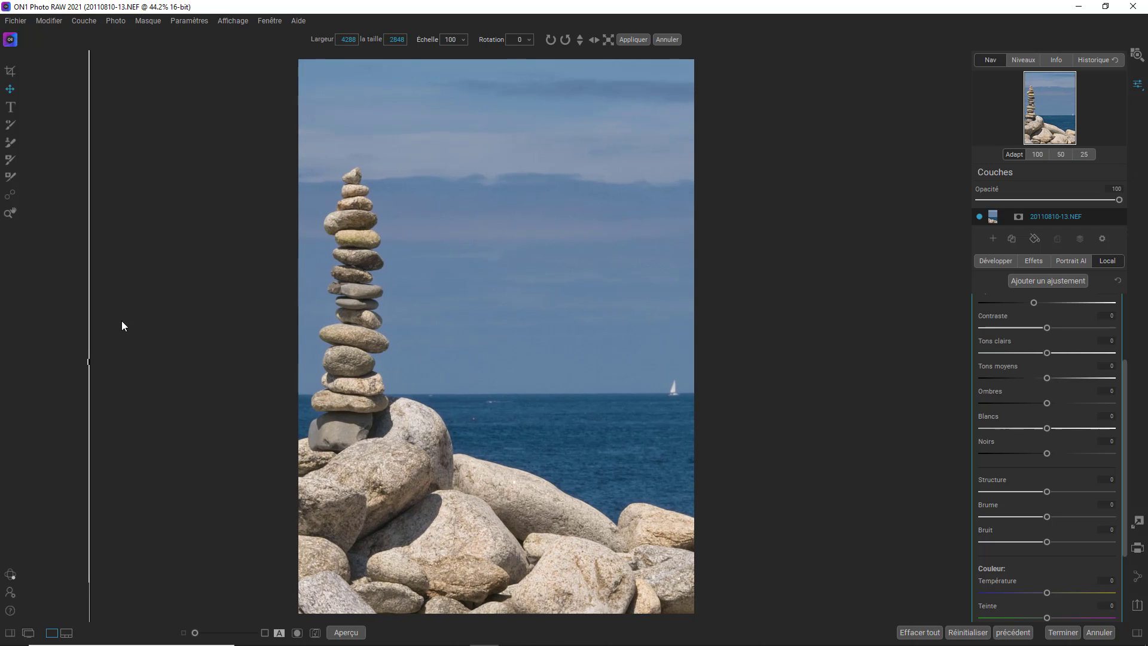
{"action": "left_click_drag", "start_coordinate": [89, 364], "coordinate": [103, 320]}
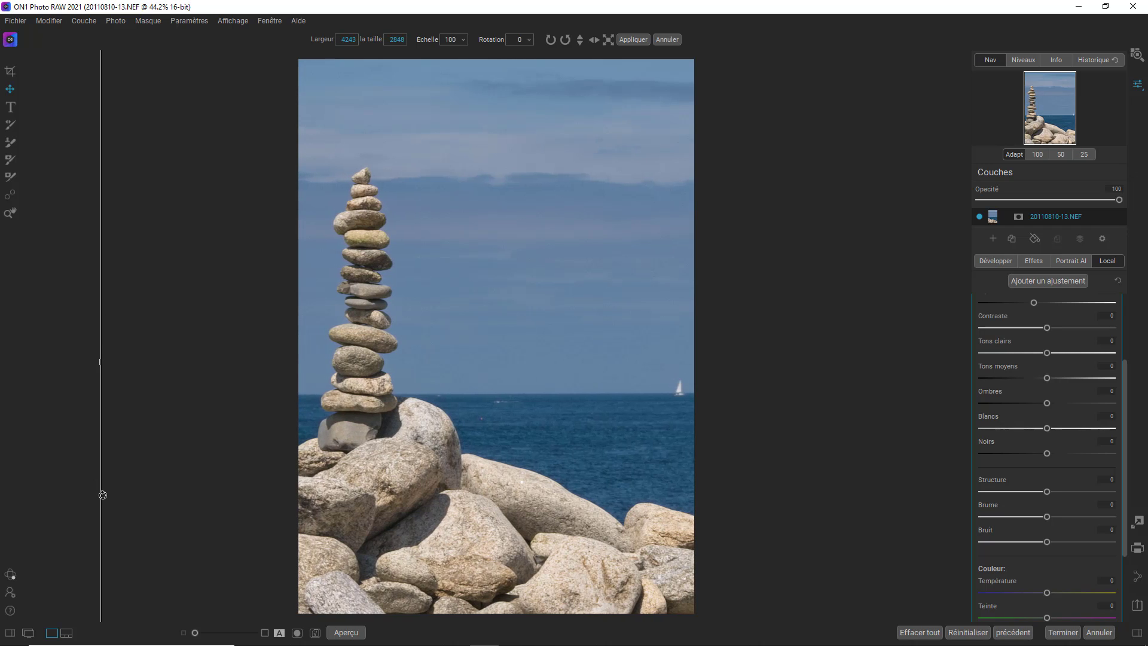
{"action": "left_click_drag", "start_coordinate": [100, 496], "coordinate": [120, 484]}
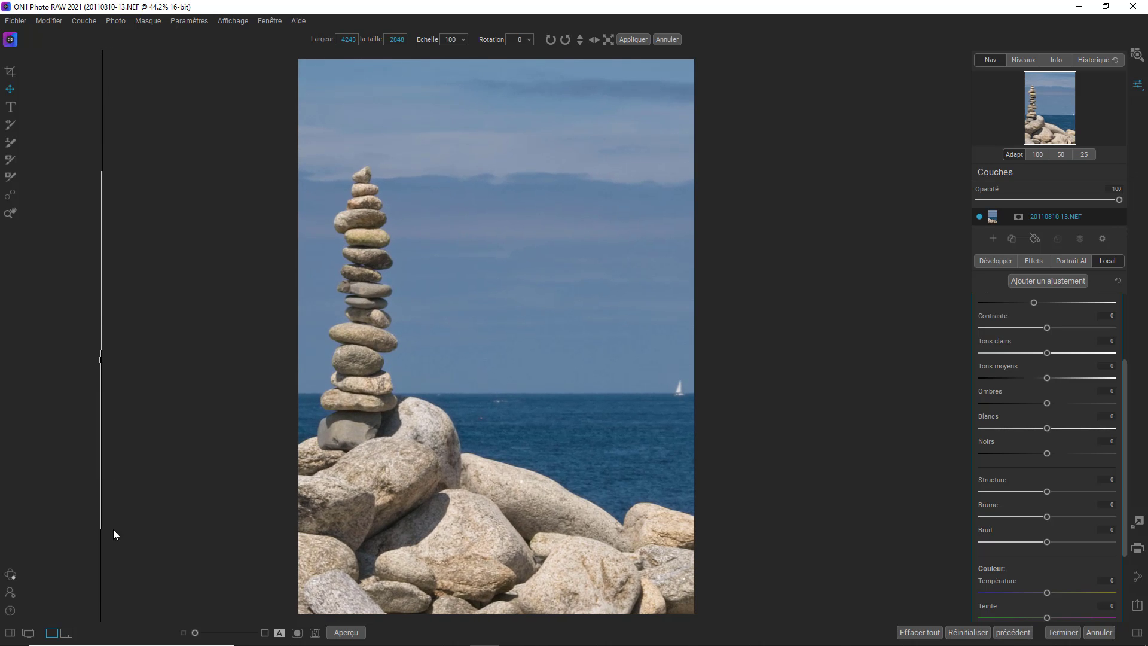
{"action": "left_click_drag", "start_coordinate": [129, 579], "coordinate": [153, 387]}
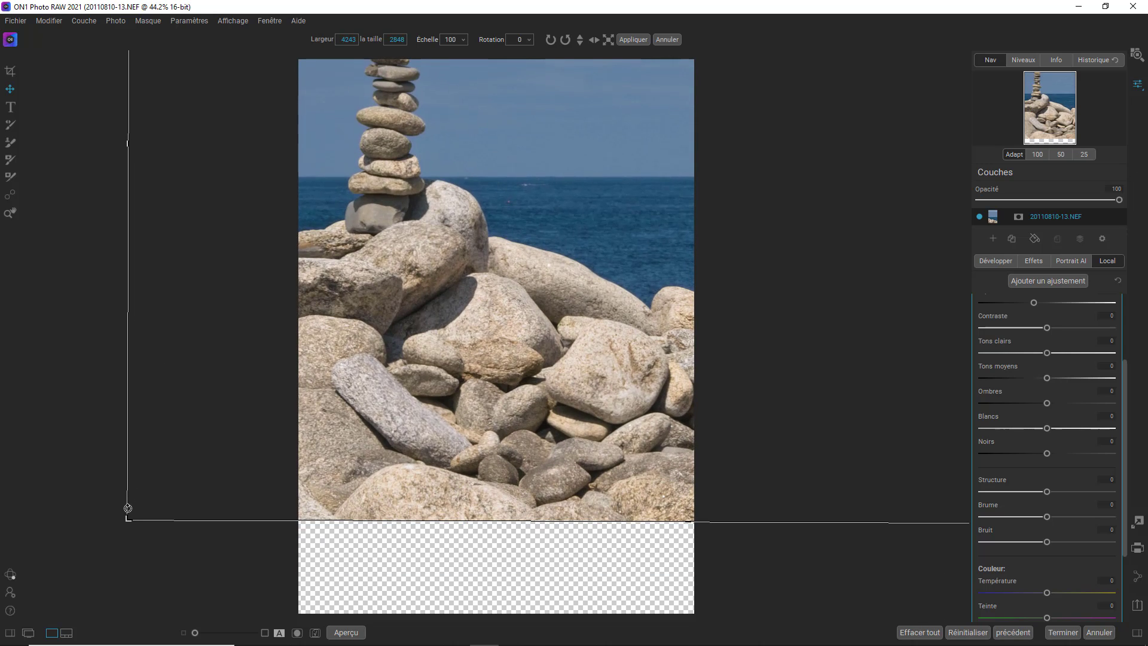
Step: Scale the photo layer down from its corners to about 1839 by 1268 px, repositioning it over the canvas
{"action": "left_click_drag", "start_coordinate": [126, 520], "coordinate": [323, 412]}
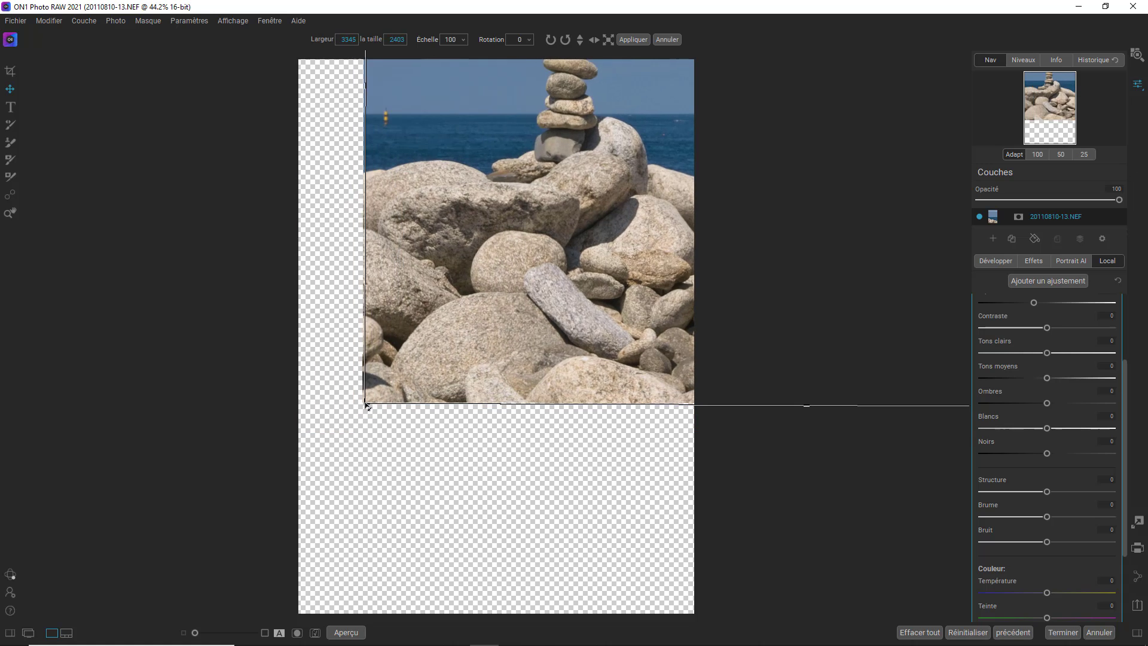
{"action": "left_click_drag", "start_coordinate": [258, 481], "coordinate": [357, 411]}
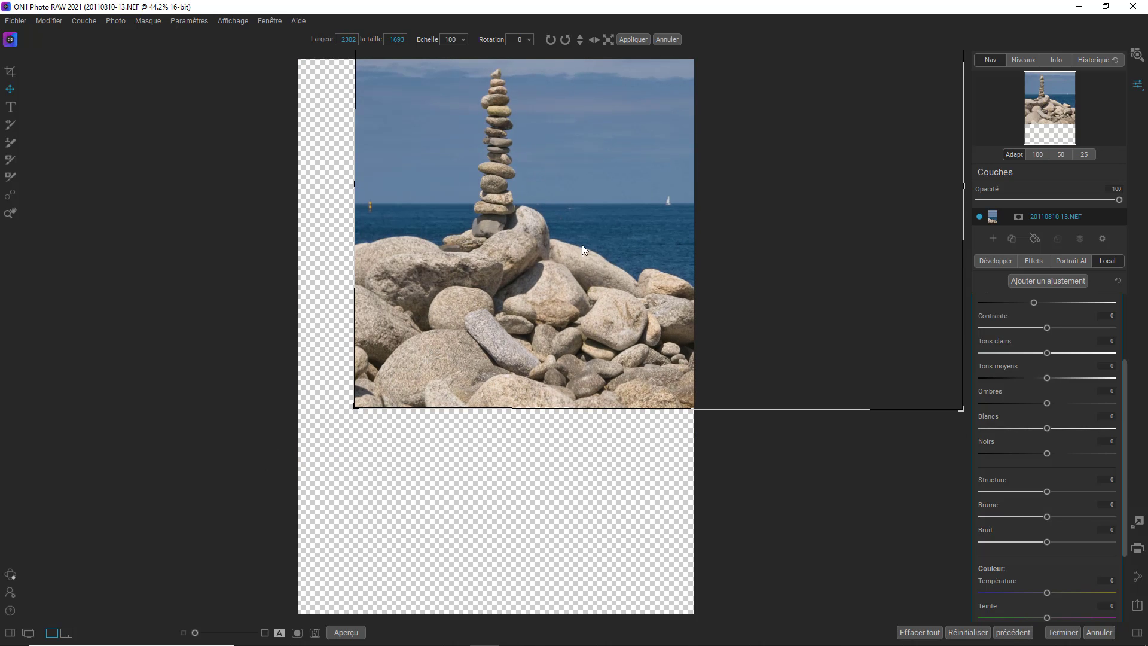
{"action": "left_click_drag", "start_coordinate": [601, 231], "coordinate": [427, 410]}
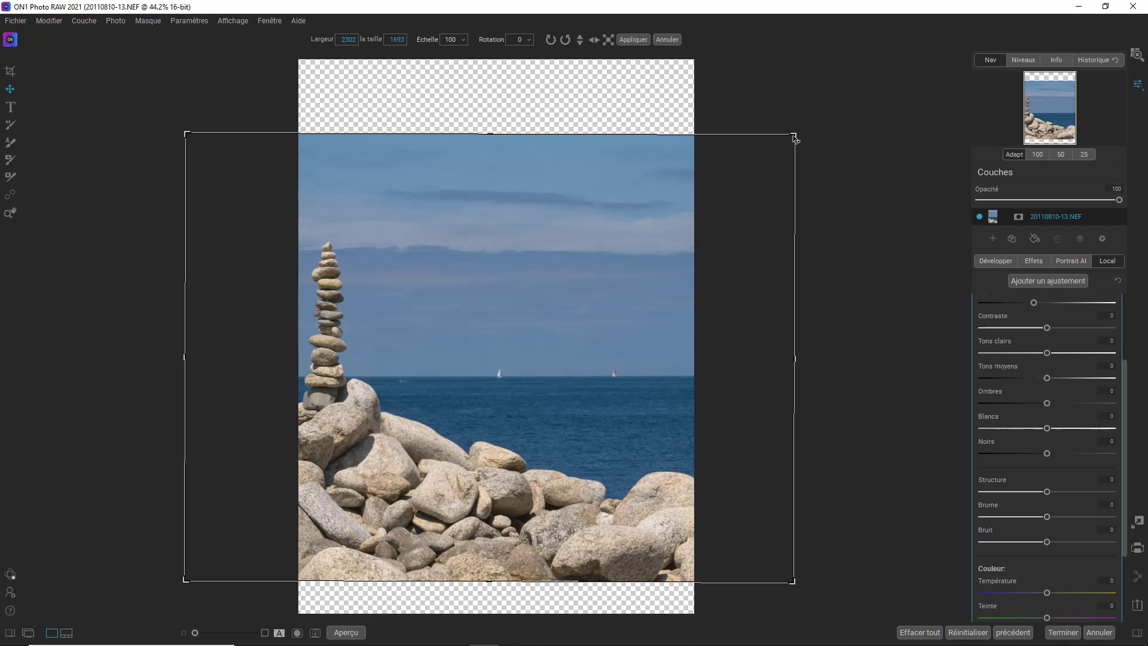
{"action": "left_click_drag", "start_coordinate": [786, 151], "coordinate": [671, 246]}
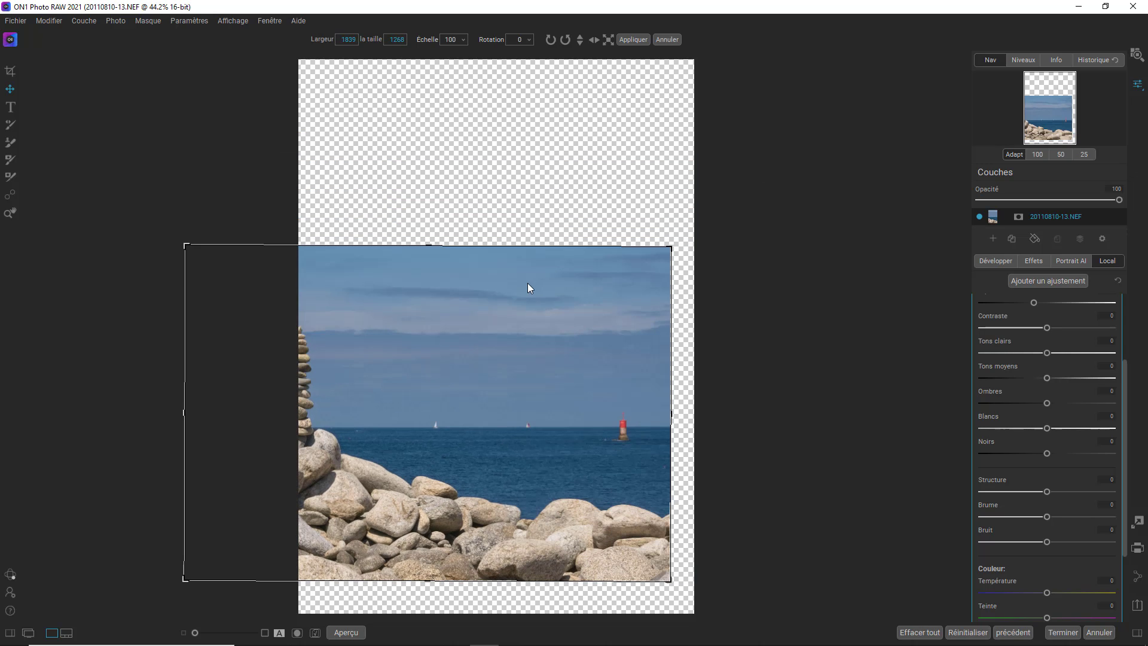
Step: Center the photo on the canvas and narrow it from both sides to about 1519 px so it spans the canvas width
{"action": "left_click_drag", "start_coordinate": [518, 292], "coordinate": [591, 225]}
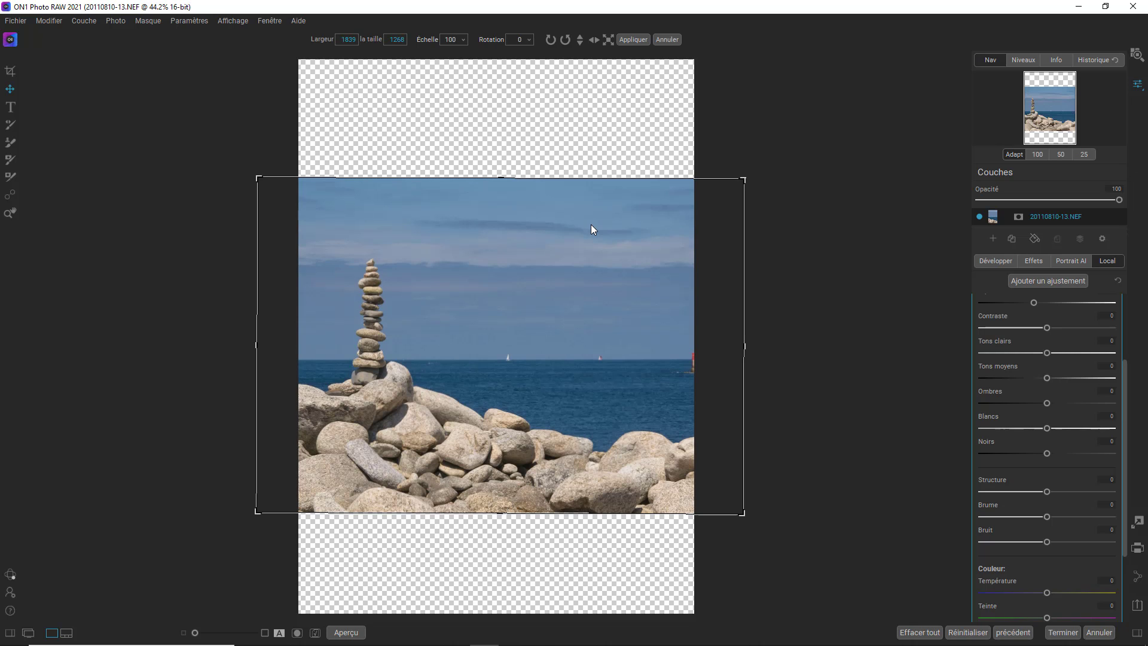
{"action": "left_click_drag", "start_coordinate": [591, 229], "coordinate": [591, 221]}
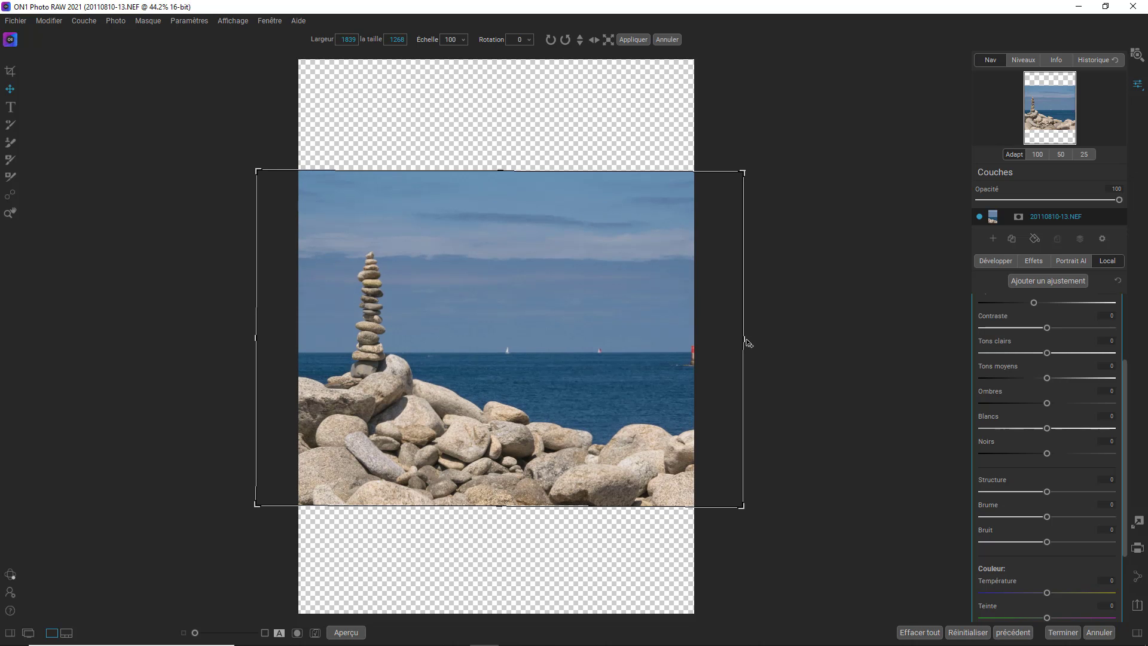
{"action": "left_click_drag", "start_coordinate": [745, 342], "coordinate": [701, 347]}
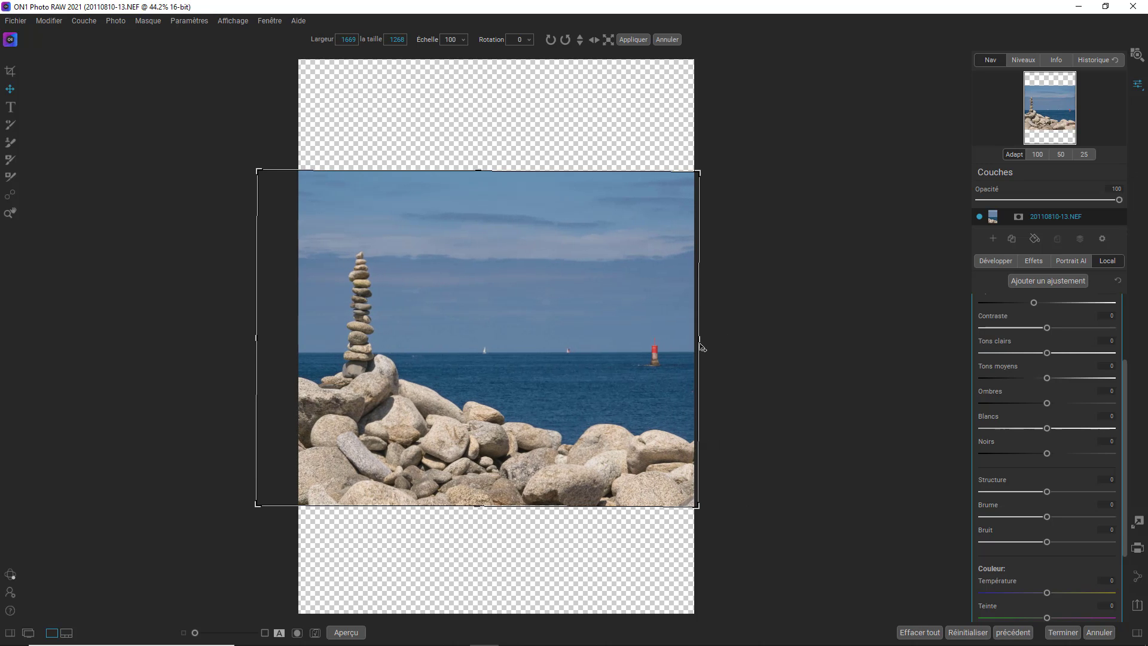
{"action": "left_click_drag", "start_coordinate": [257, 341], "coordinate": [298, 355]}
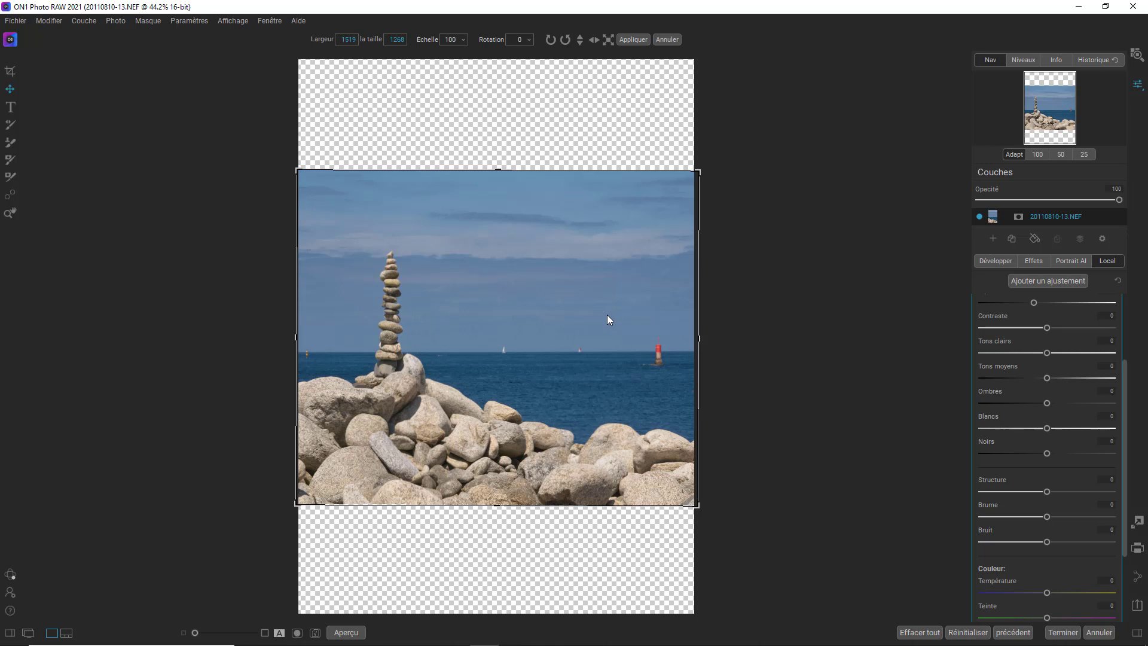
{"action": "left_click_drag", "start_coordinate": [608, 315], "coordinate": [608, 314]}
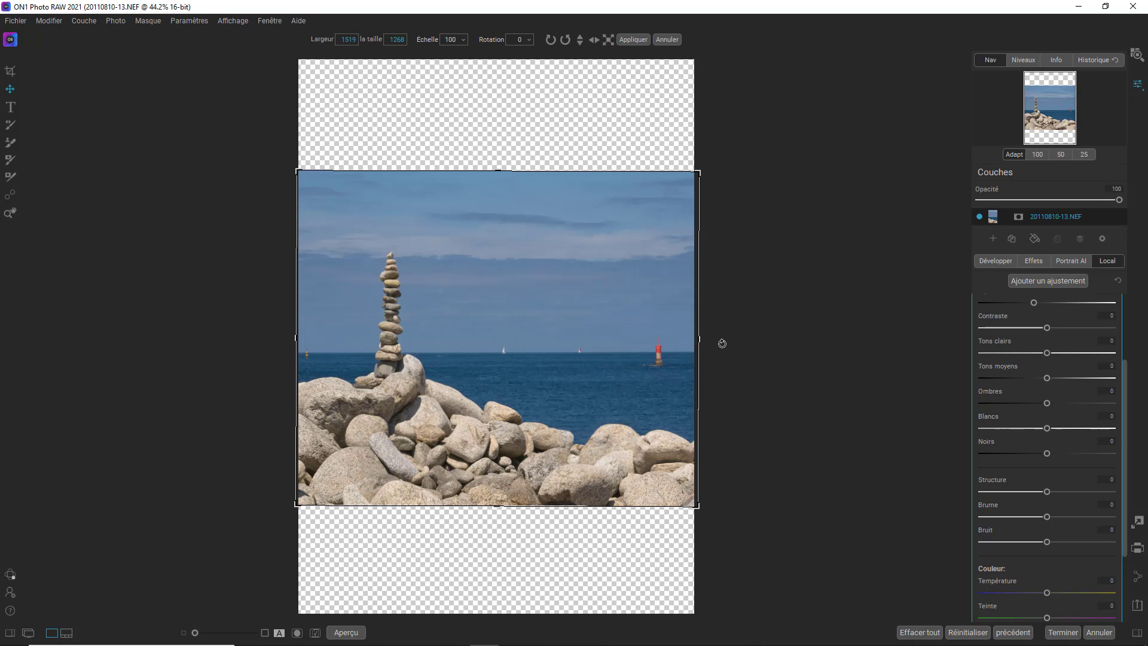
Step: Add a white (#ffffff) color fill layer and move it below the photo layer as the card's background
{"action": "left_click", "coordinate": [1033, 239]}
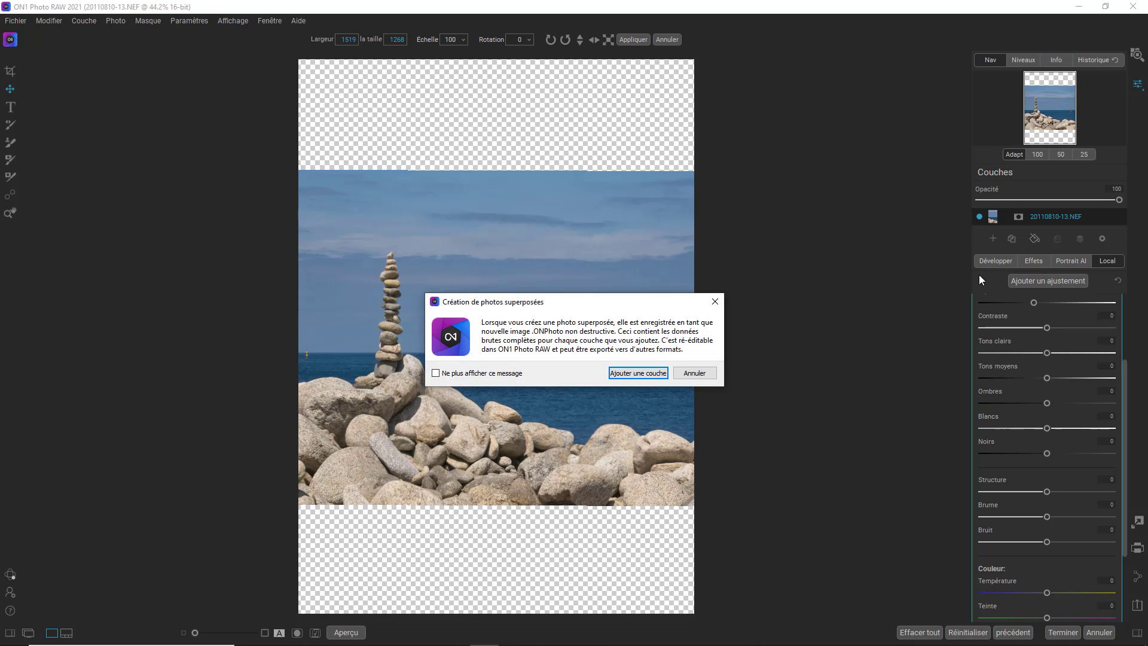
{"action": "left_click", "coordinate": [640, 375]}
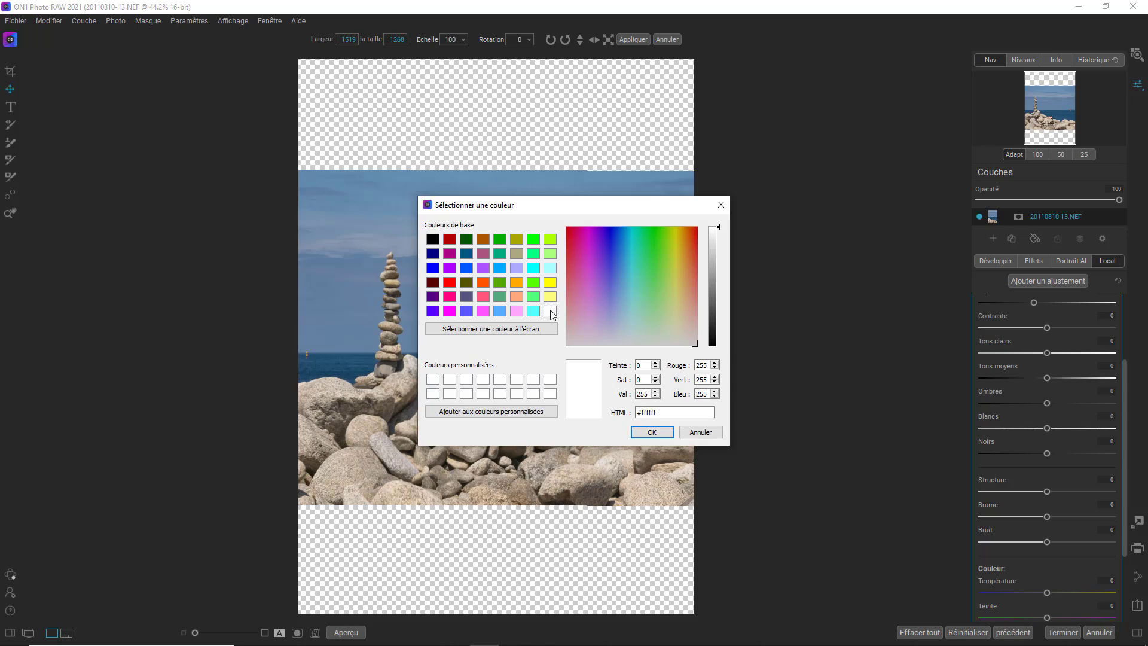
{"action": "left_click", "coordinate": [652, 432]}
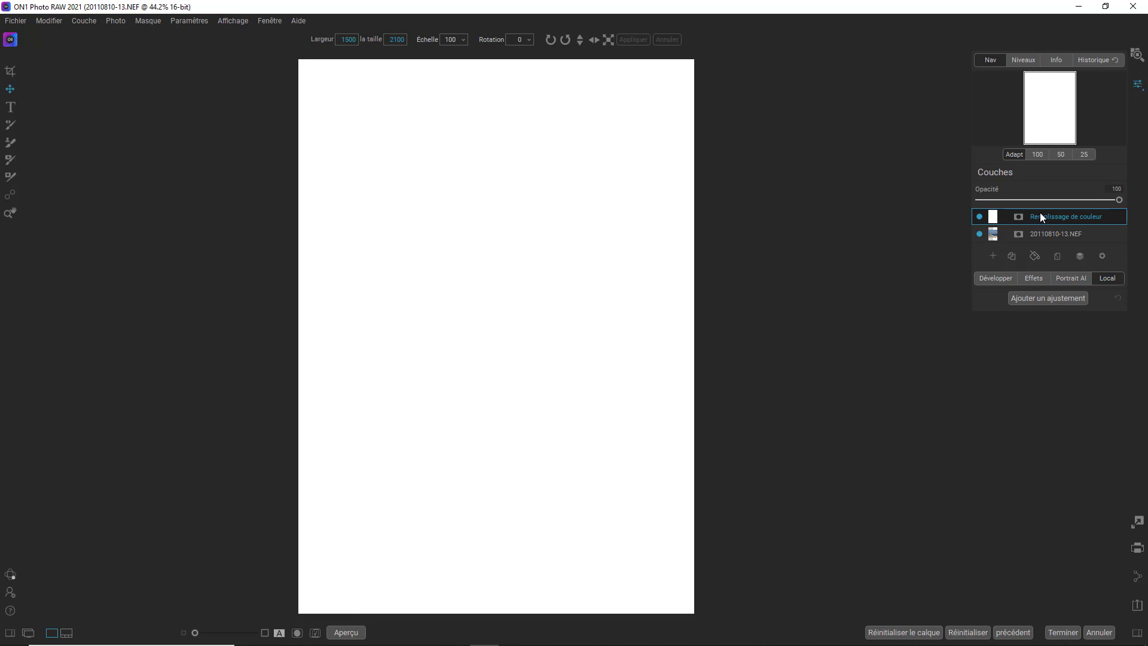
{"action": "left_click_drag", "start_coordinate": [1041, 216], "coordinate": [1042, 241]}
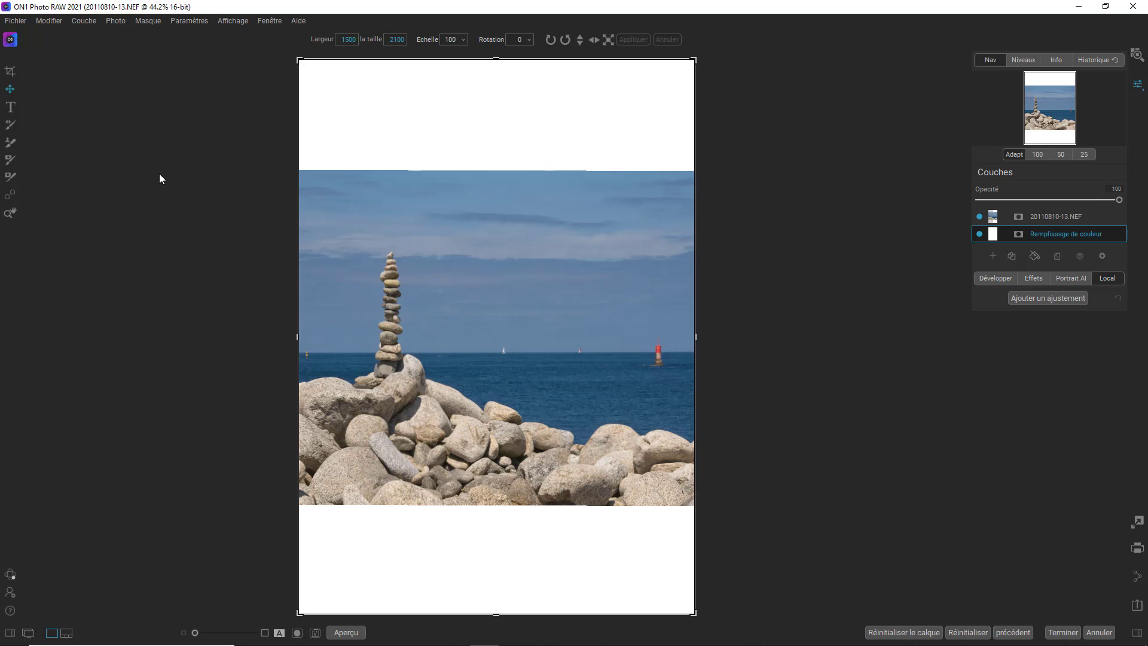
Step: Insert a text box starting near the center of the photo and select it as an object
{"action": "left_click", "coordinate": [11, 108]}
{"action": "left_click", "coordinate": [495, 335]}
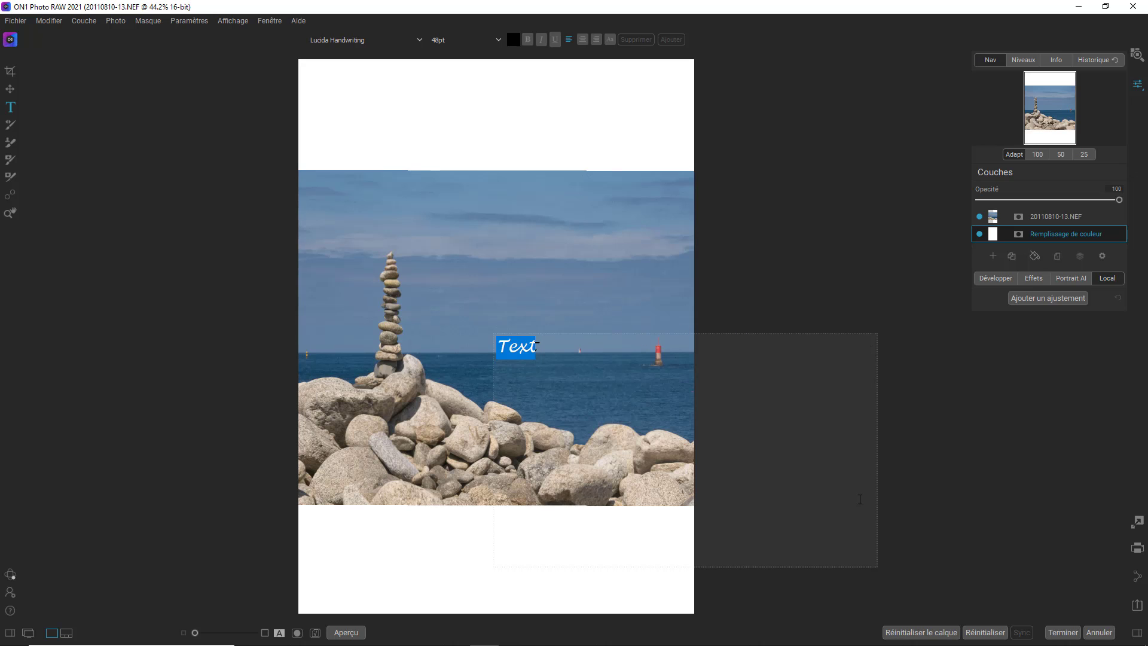
{"action": "left_click", "coordinate": [805, 437]}
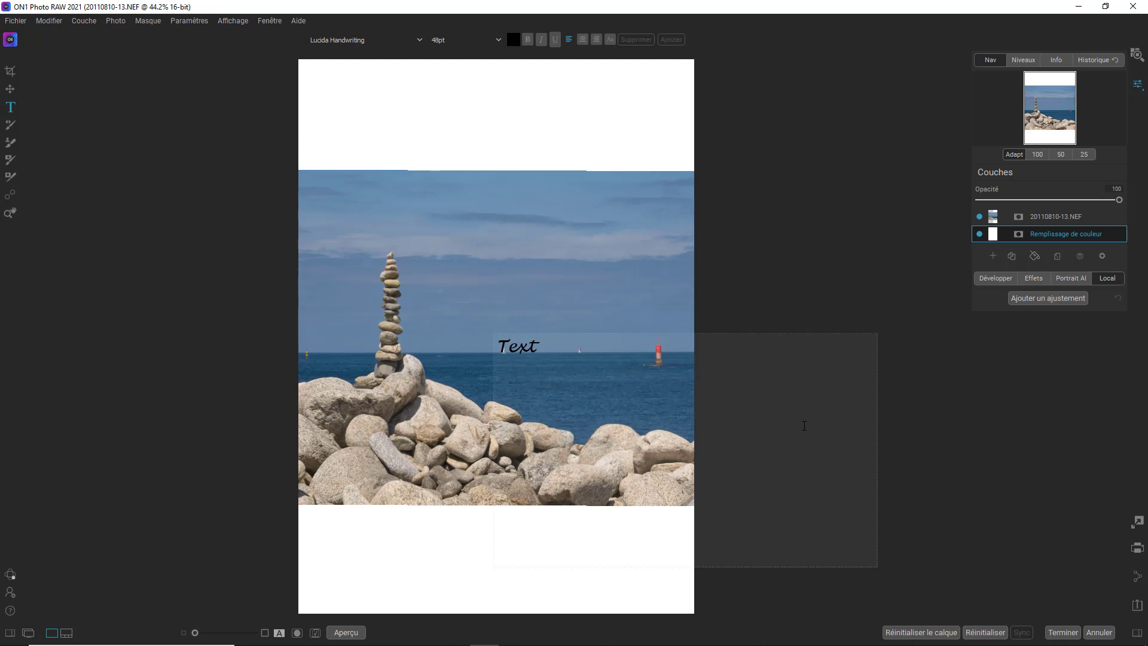
{"action": "left_click", "coordinate": [790, 302]}
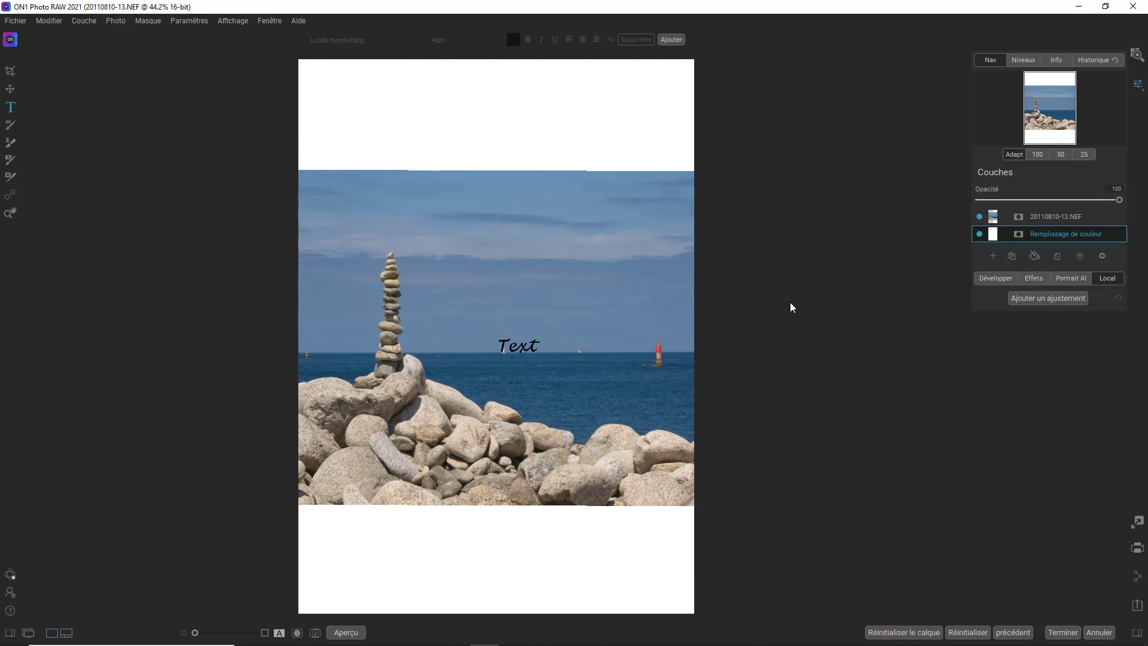
{"action": "left_click", "coordinate": [615, 389]}
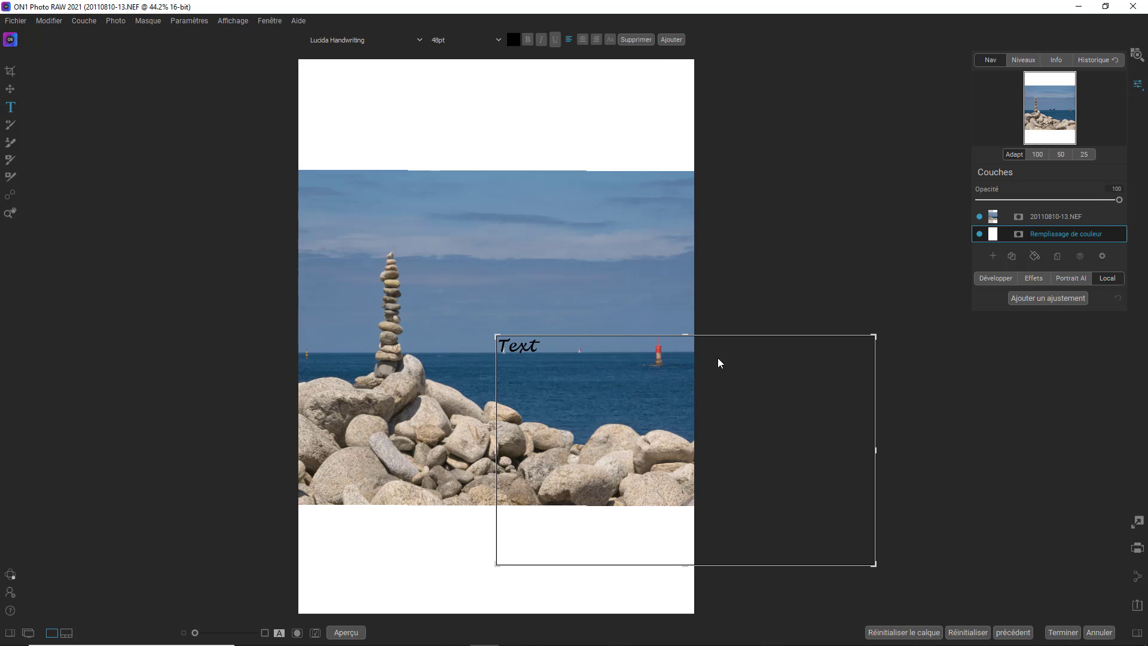
Step: Move the text box to the white band above the photo, widened to the canvas width, and center its text
{"action": "left_click_drag", "start_coordinate": [727, 333], "coordinate": [531, 103]}
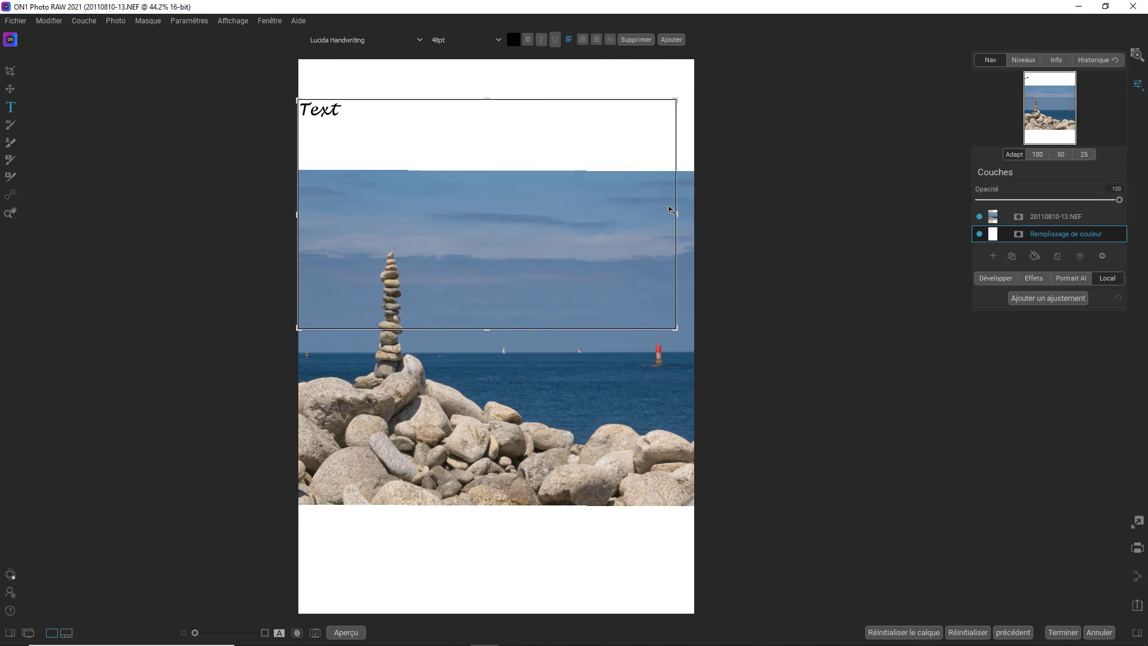
{"action": "left_click_drag", "start_coordinate": [679, 219], "coordinate": [696, 223]}
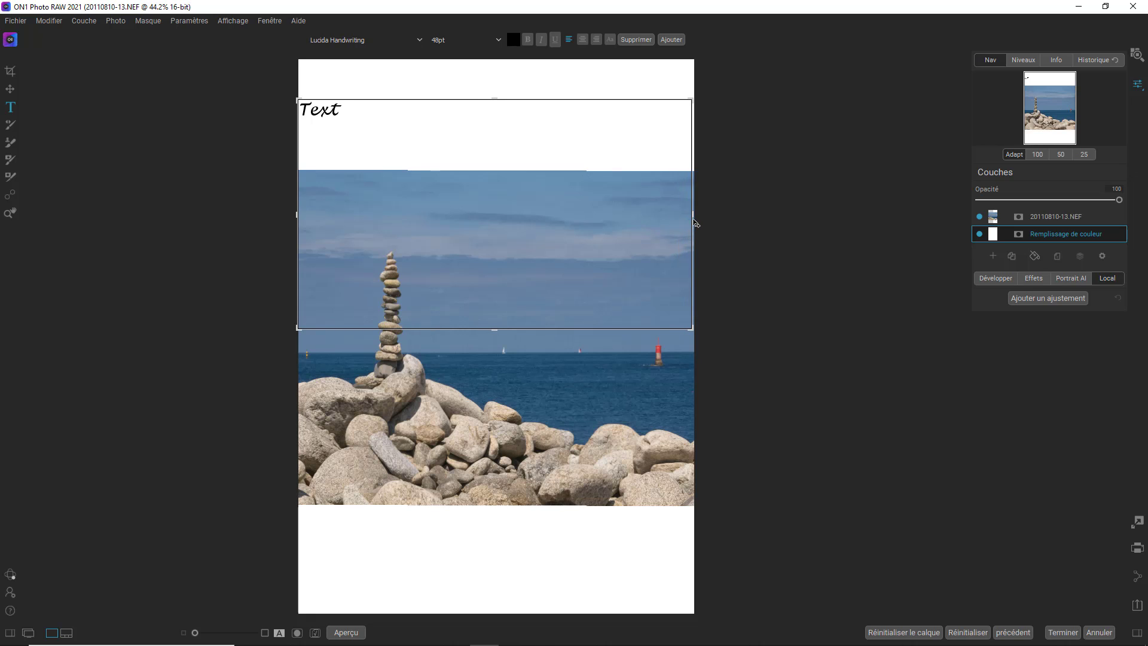
{"action": "left_click", "coordinate": [583, 40]}
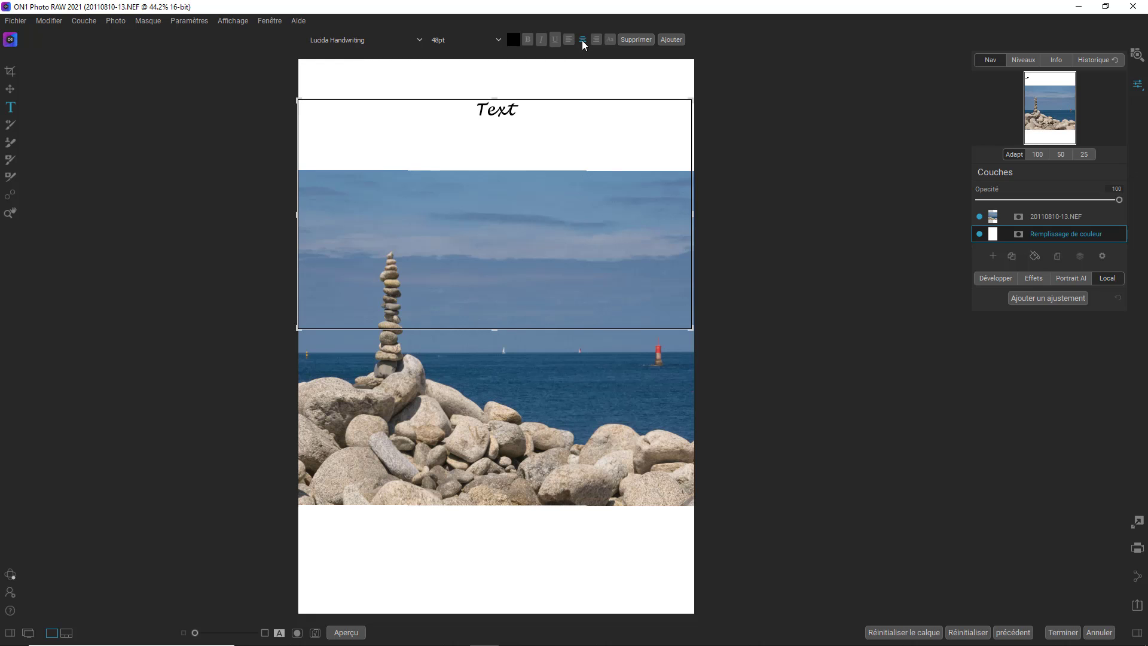
Step: Replace the placeholder text with "MEILLEURS VOEUX"
{"action": "double_click", "coordinate": [480, 113]}
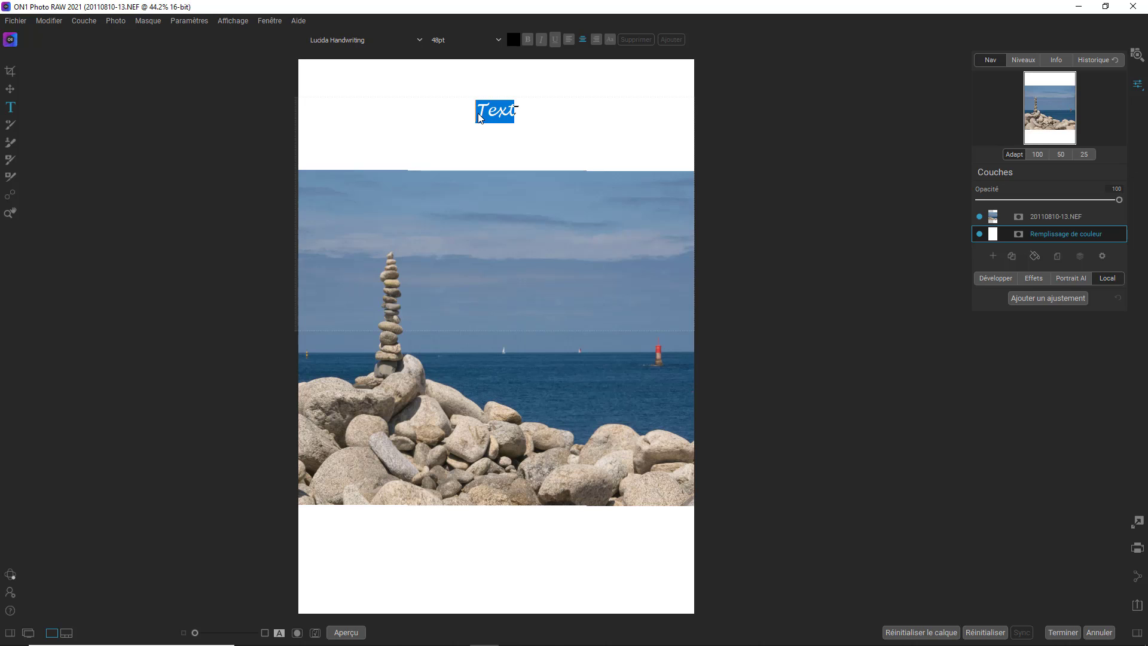
{"action": "type", "text": "MEILL"}
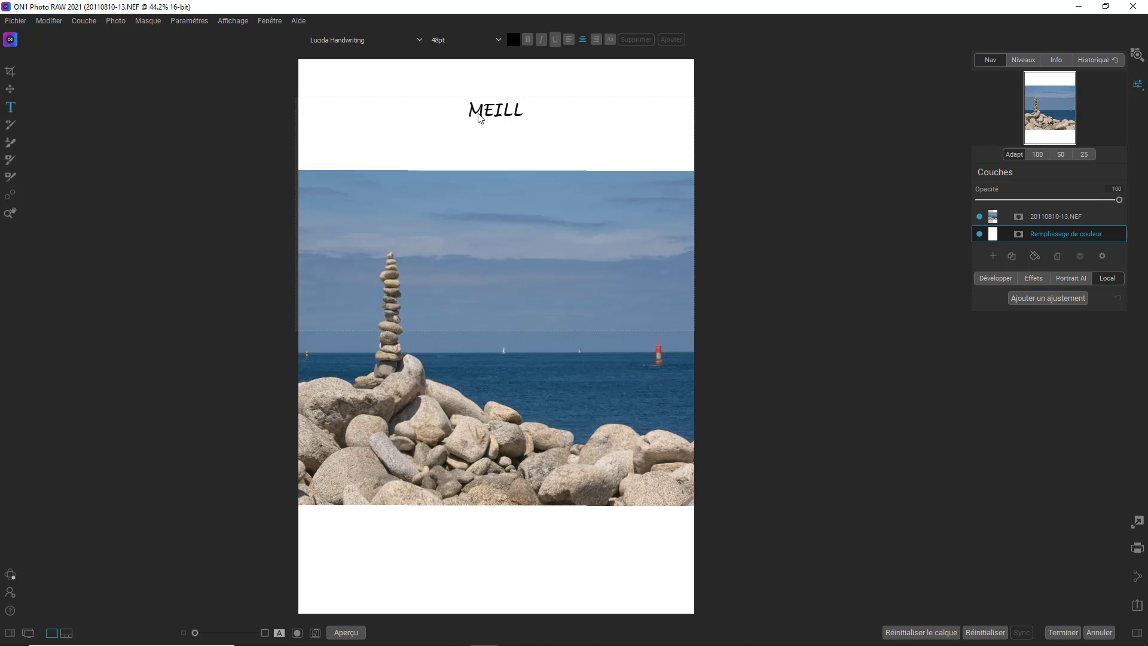
{"action": "type", "text": "EURS VOEU"}
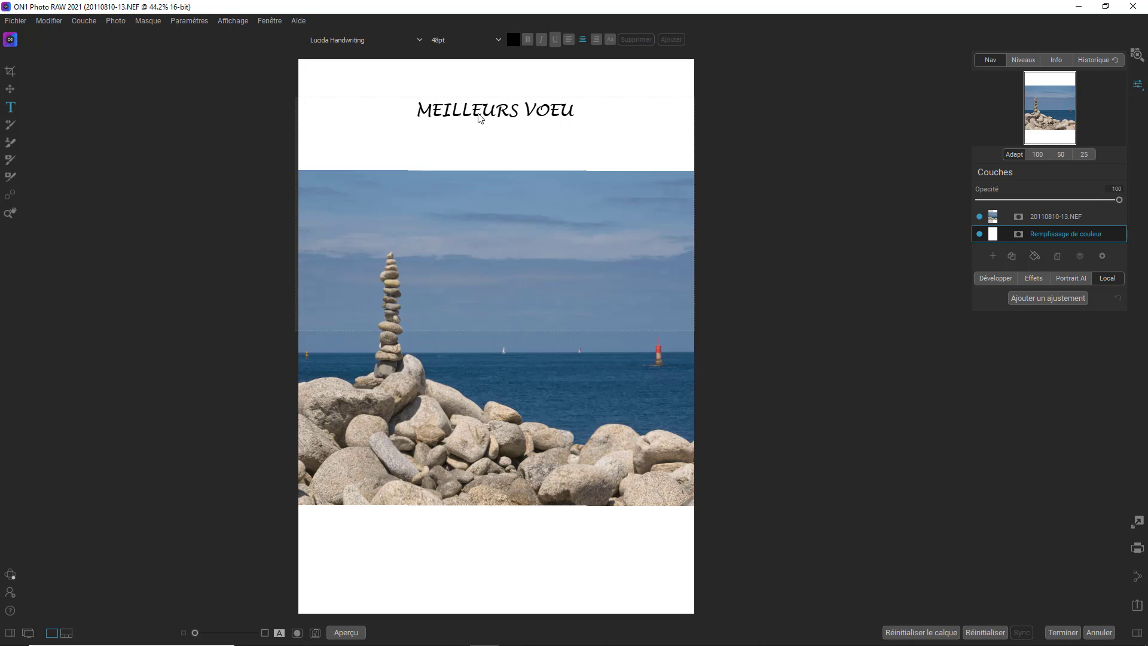
{"action": "type", "text": "X"}
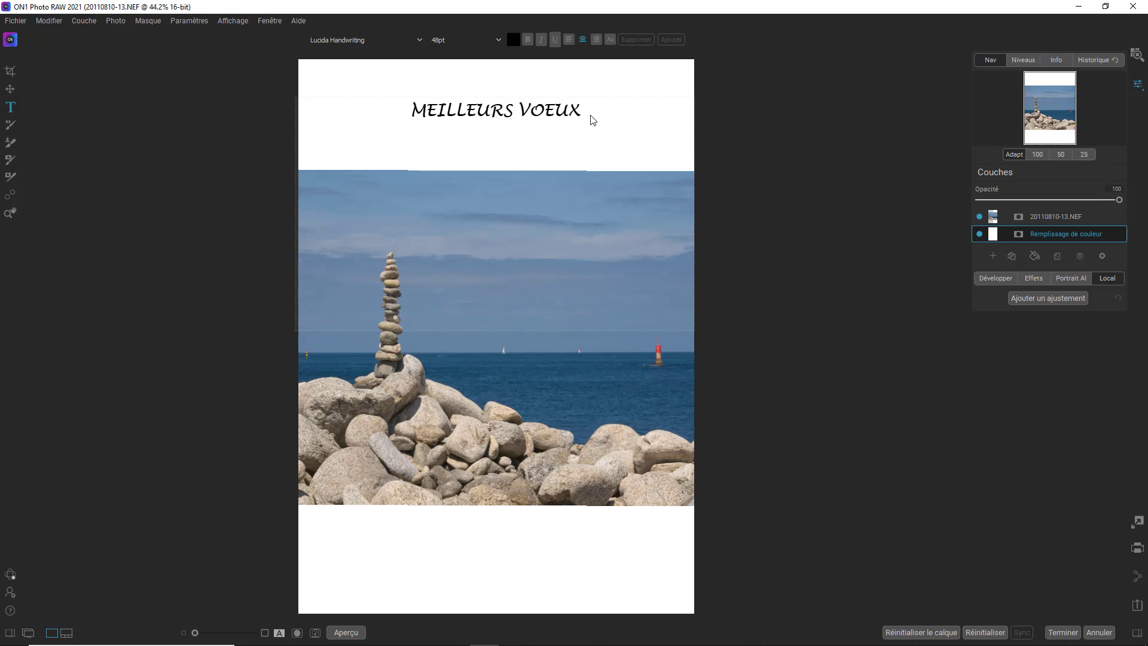
Step: Try a 72pt font size on the "MEILLEURS VOEUX" text, undo the change and leave text editing
{"action": "left_click", "coordinate": [421, 41]}
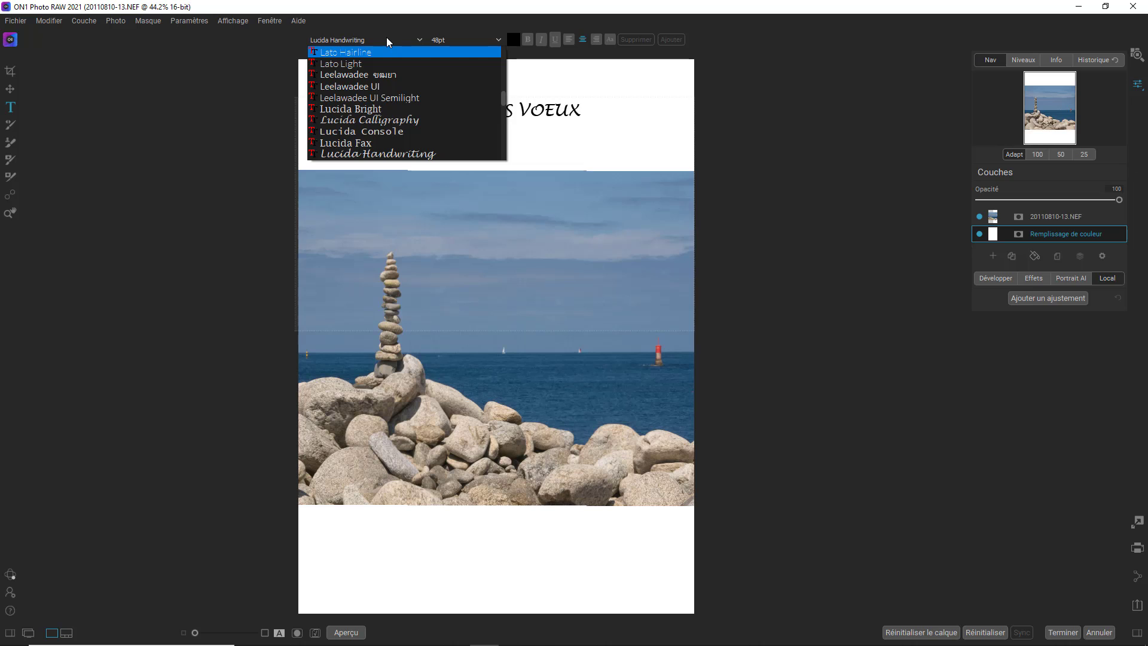
{"action": "left_click", "coordinate": [536, 131]}
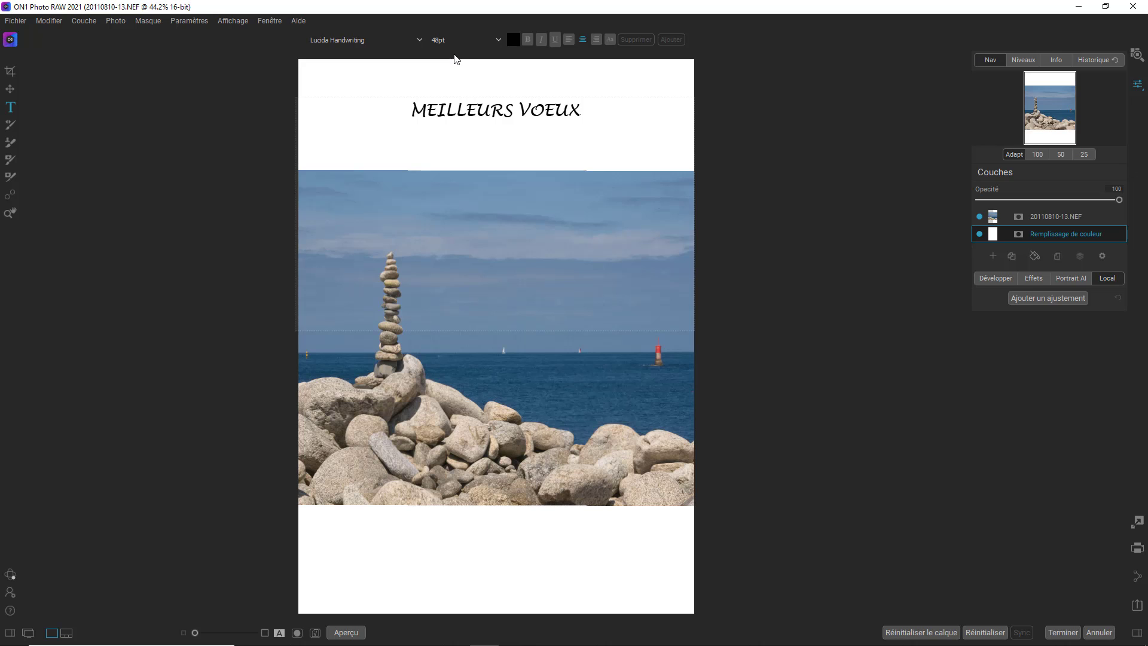
{"action": "left_click", "coordinate": [499, 40]}
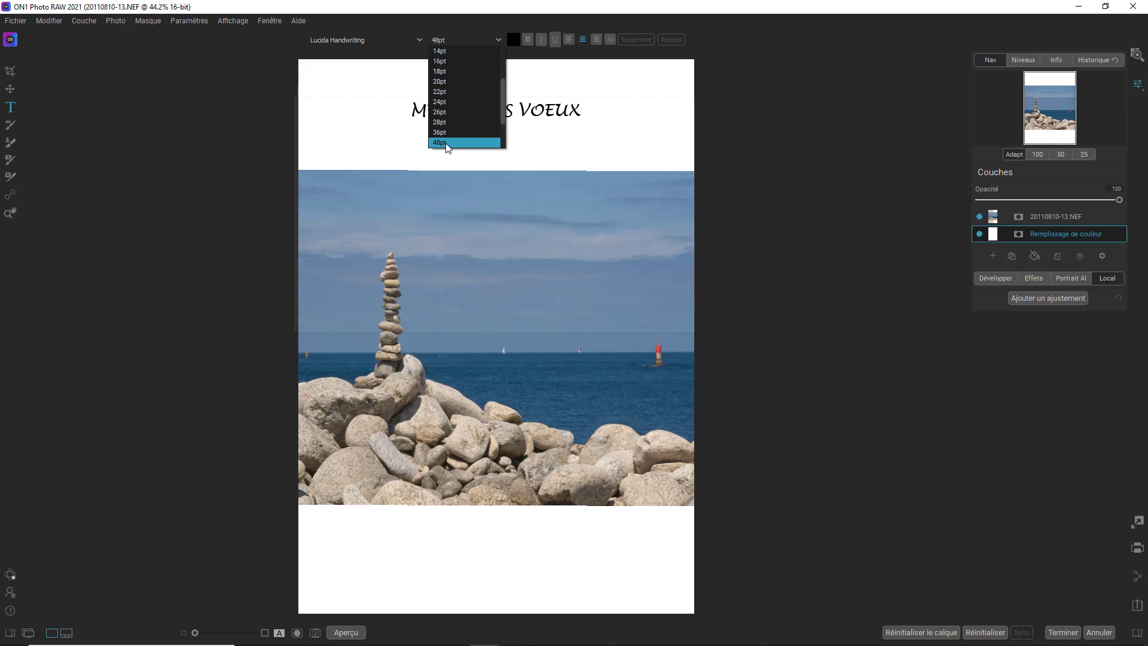
{"action": "left_click_drag", "start_coordinate": [501, 113], "coordinate": [501, 127]}
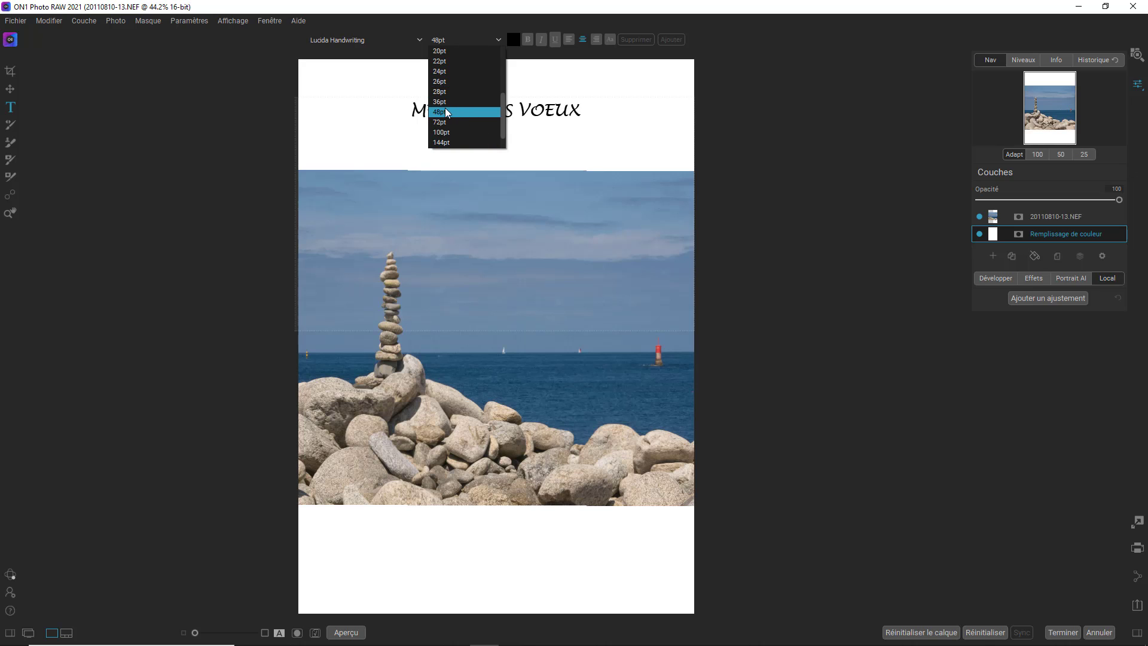
{"action": "left_click", "coordinate": [443, 123]}
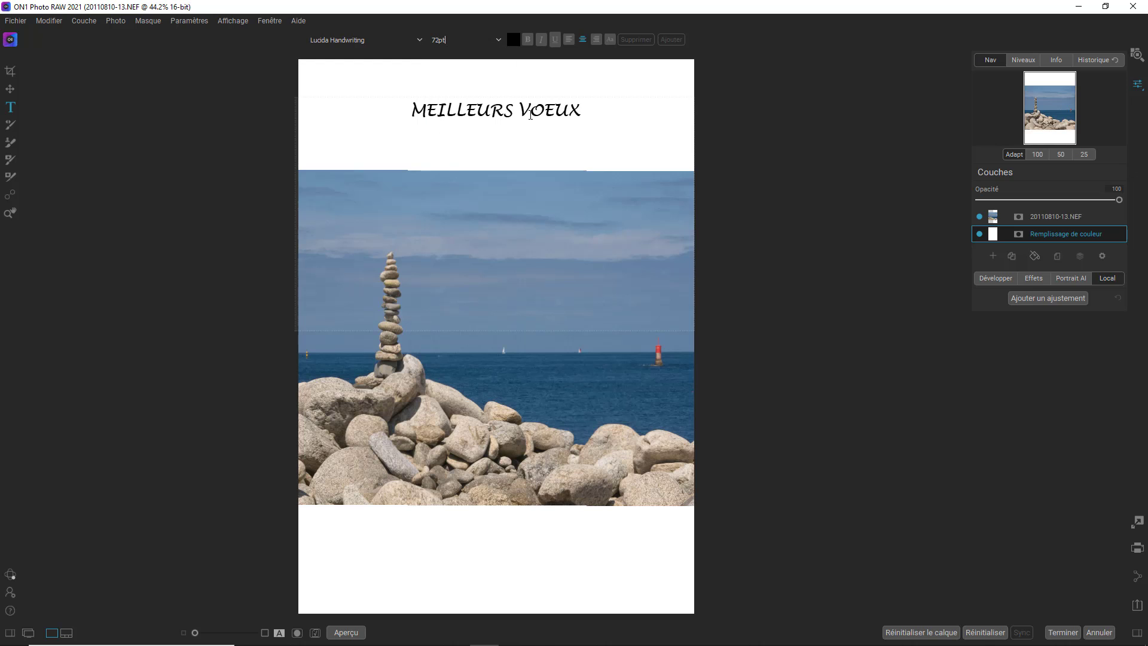
{"action": "left_click_drag", "start_coordinate": [589, 109], "coordinate": [411, 111]}
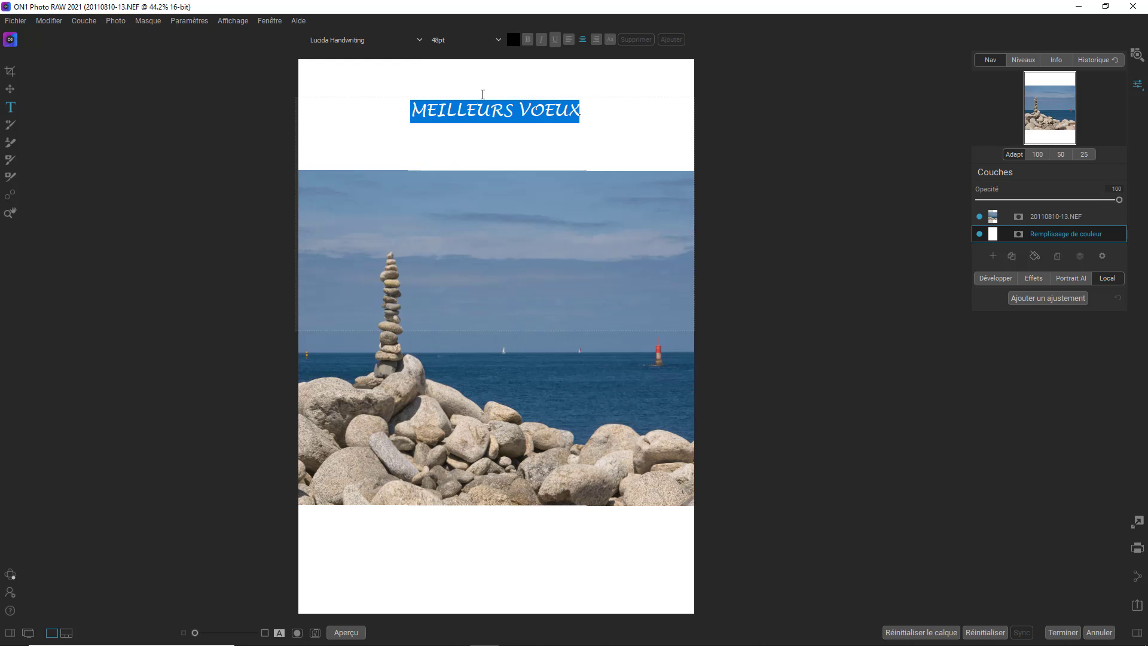
{"action": "left_click", "coordinate": [498, 40]}
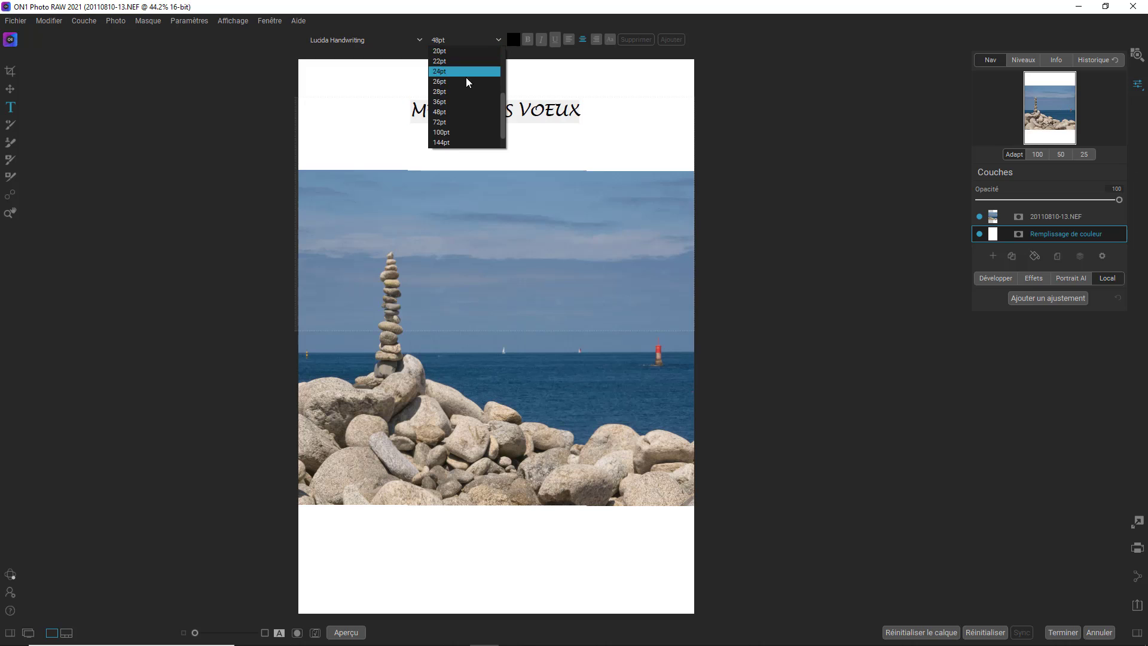
{"action": "left_click", "coordinate": [442, 122]}
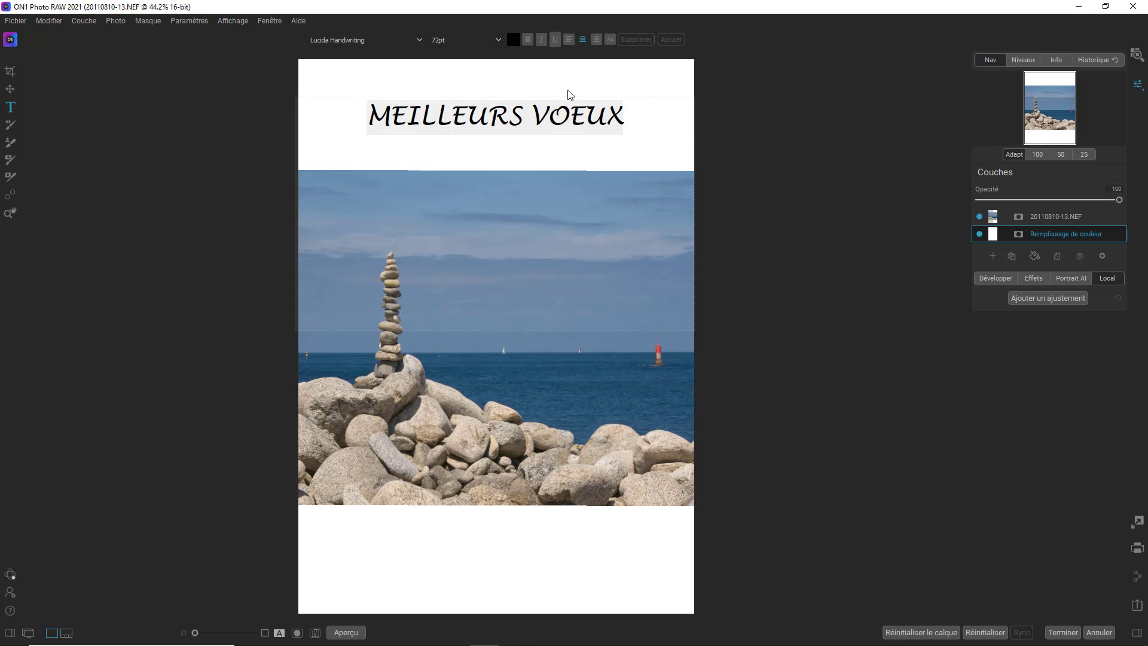
{"action": "key", "text": "ctrl+z"}
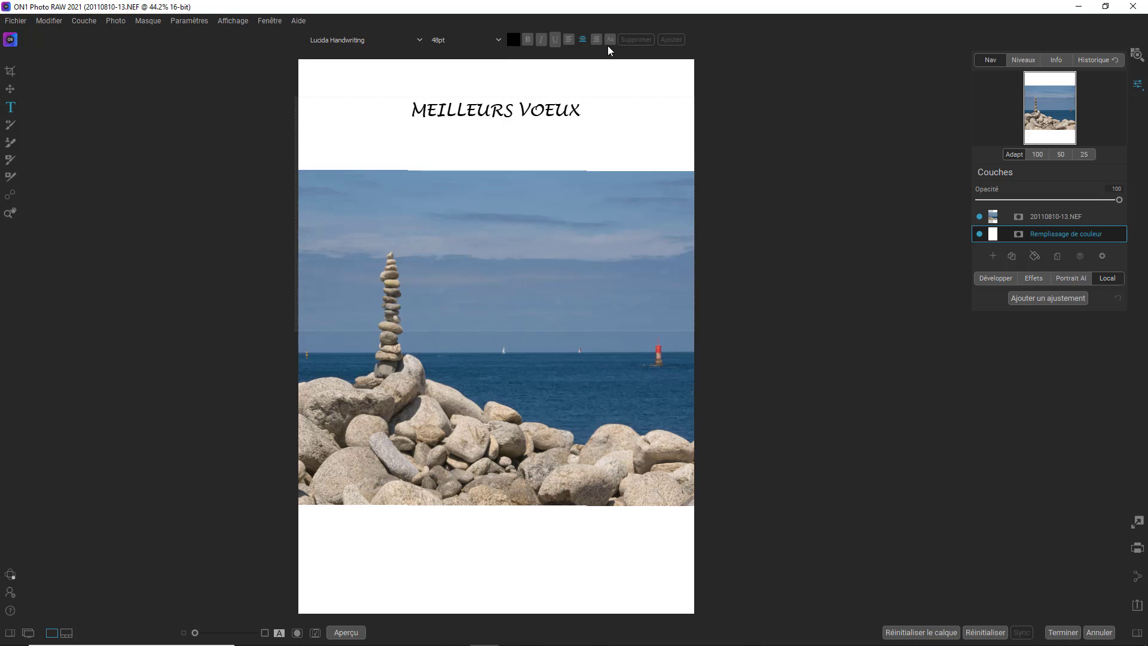
{"action": "left_click", "coordinate": [639, 82]}
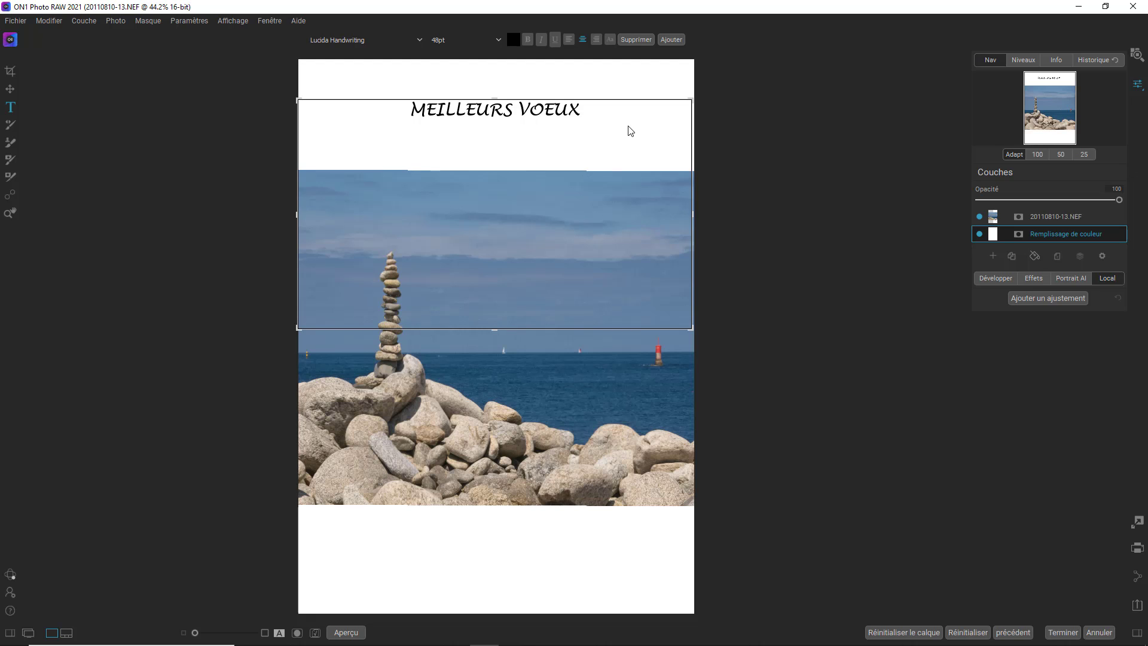
Step: Add a second text box starting near the center of the photo and select it as an object
{"action": "left_click", "coordinate": [670, 39]}
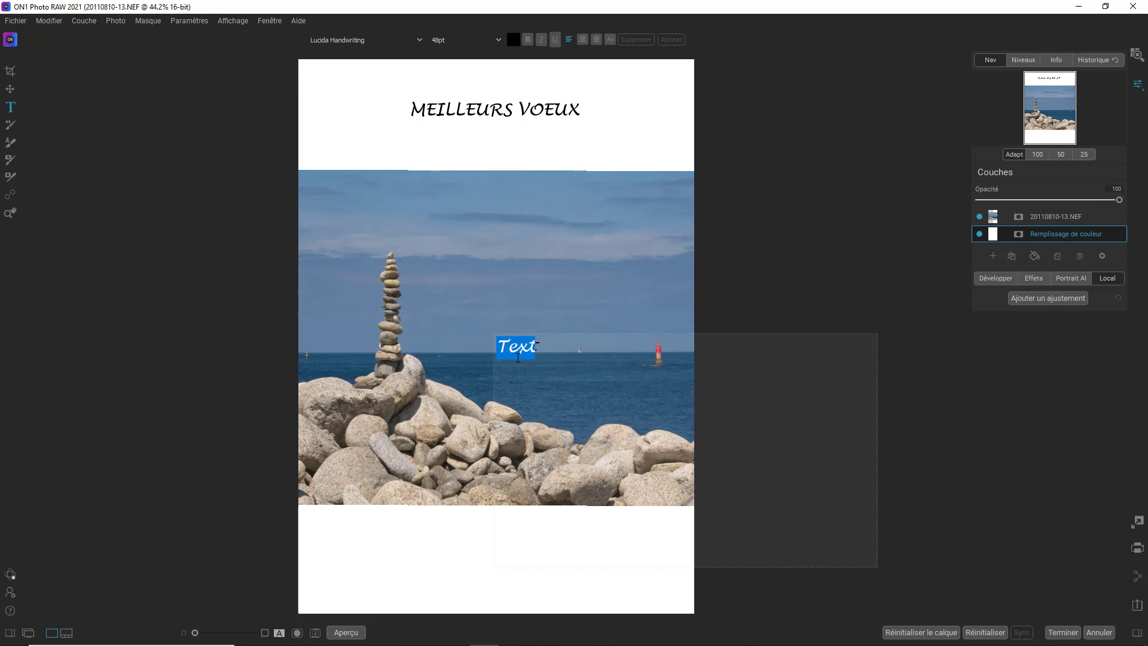
{"action": "left_click", "coordinate": [588, 427]}
{"action": "left_click", "coordinate": [622, 296]}
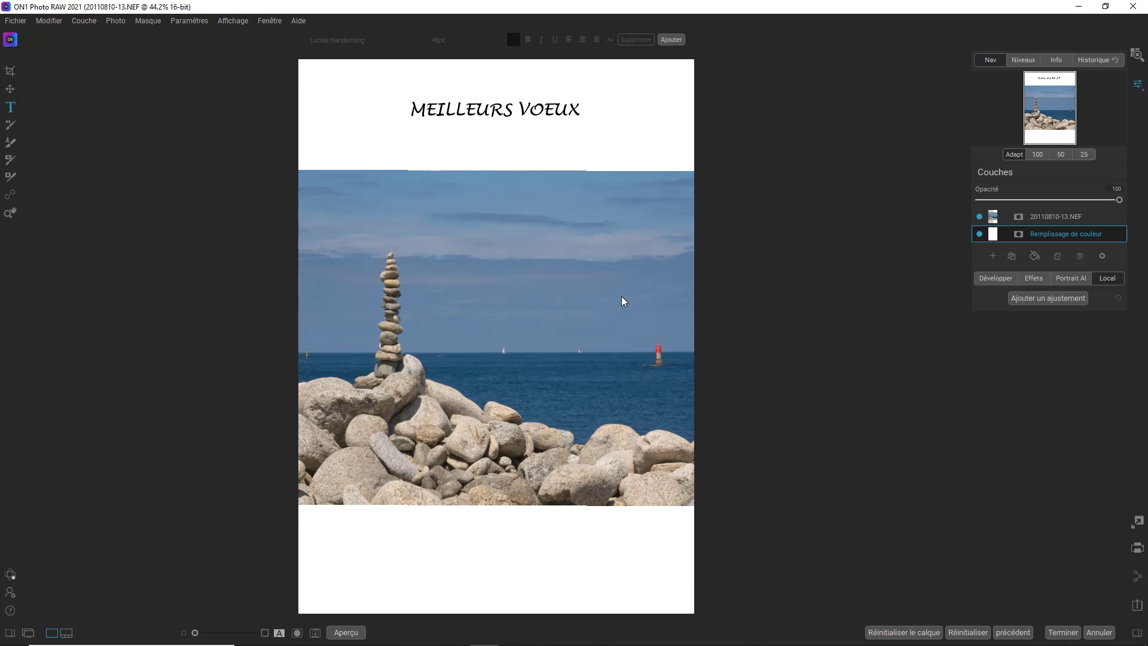
{"action": "left_click", "coordinate": [605, 371]}
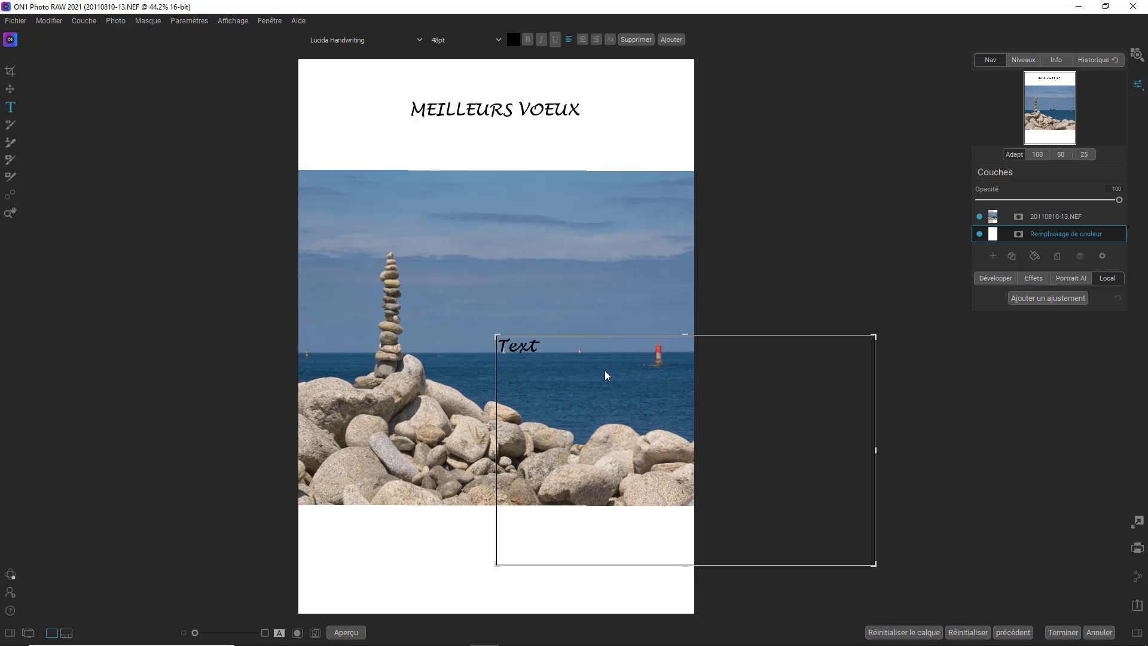
Step: Shorten the new text box, fit it to the canvas width in the white band below the photo, and center its text
{"action": "left_click_drag", "start_coordinate": [622, 336], "coordinate": [628, 430]}
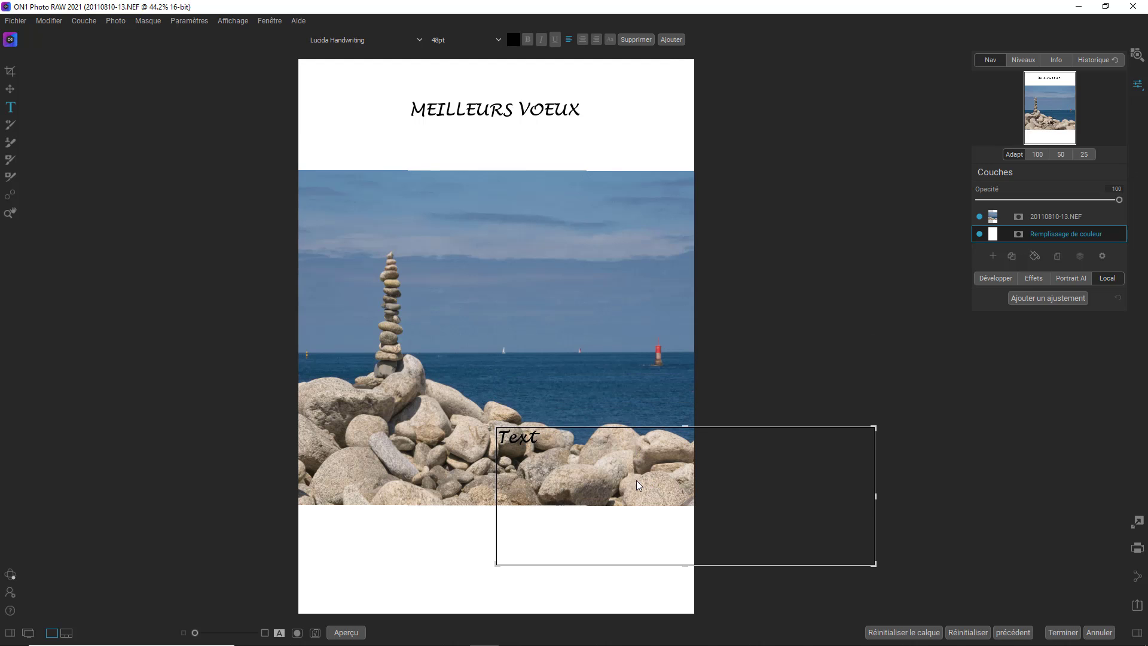
{"action": "left_click_drag", "start_coordinate": [636, 480], "coordinate": [444, 595]}
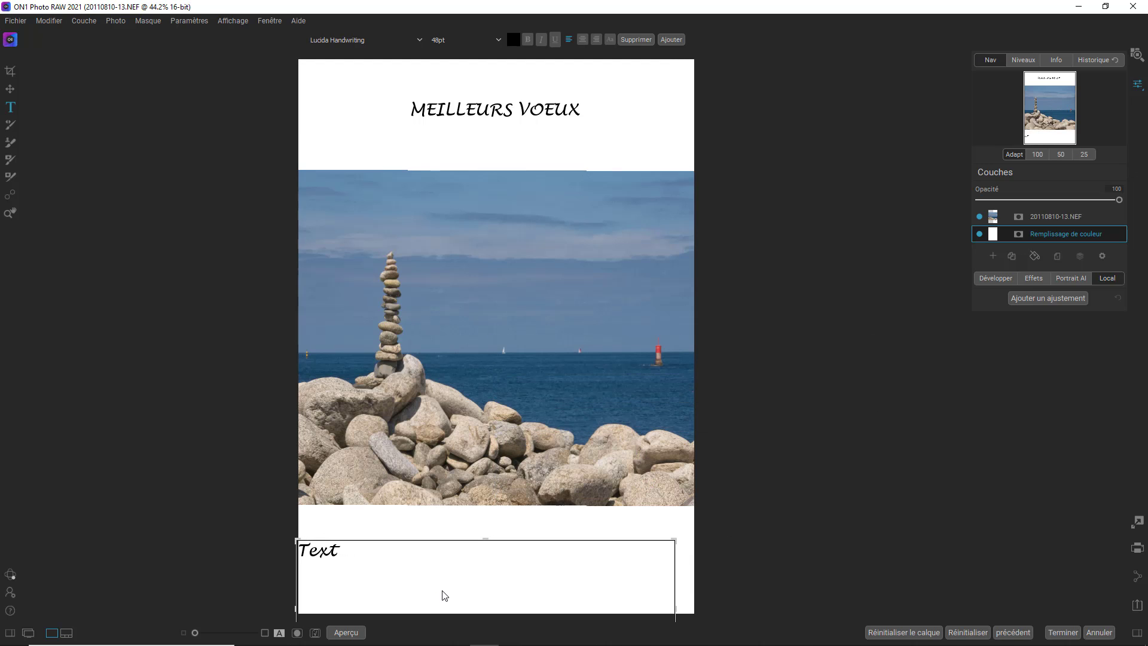
{"action": "left_click_drag", "start_coordinate": [676, 591], "coordinate": [697, 591]}
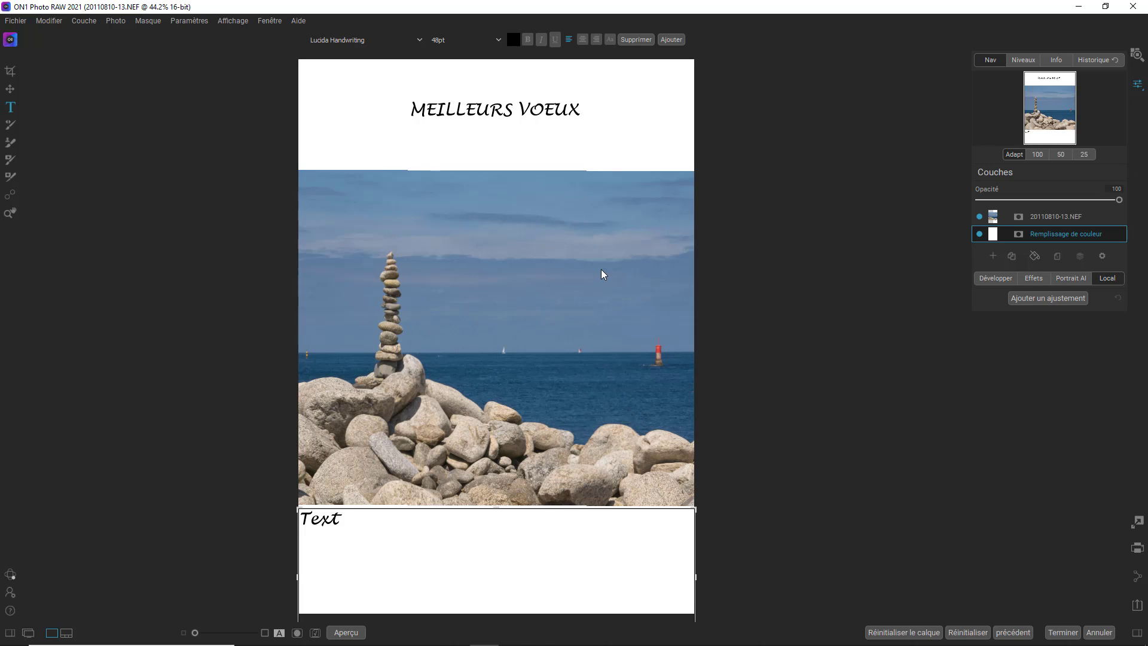
{"action": "left_click", "coordinate": [582, 39]}
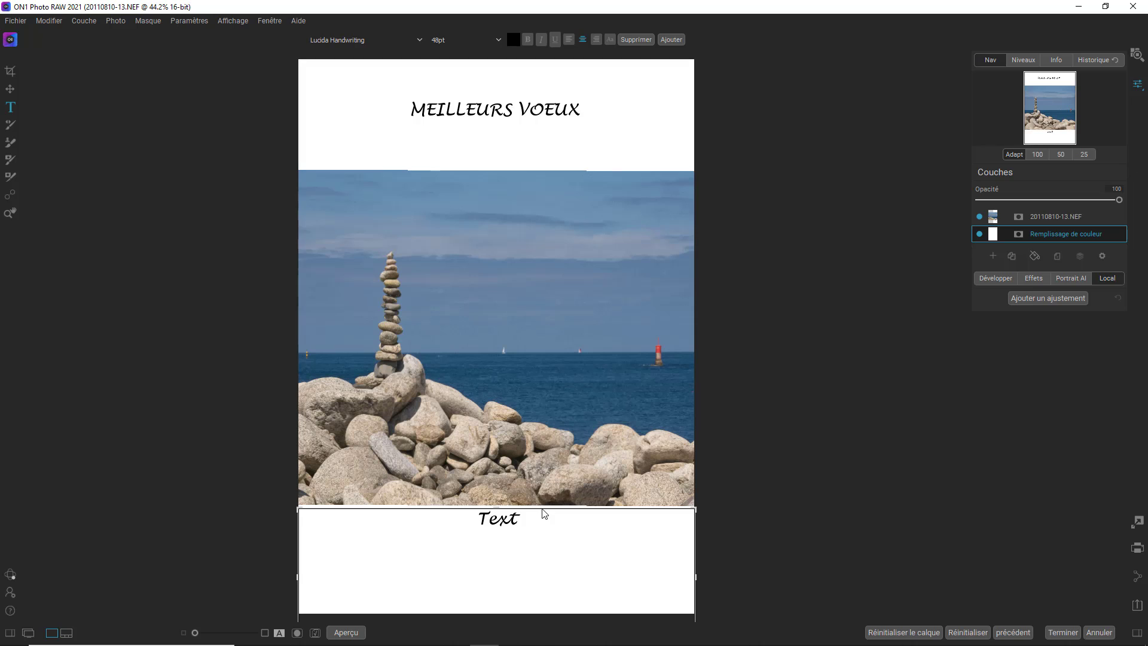
Step: Lower the second text box slightly within the white band and replace its placeholder with "EXCELLENTE ANNEE 2021"
{"action": "left_click_drag", "start_coordinate": [541, 517], "coordinate": [480, 561]}
{"action": "left_click", "coordinate": [530, 556]}
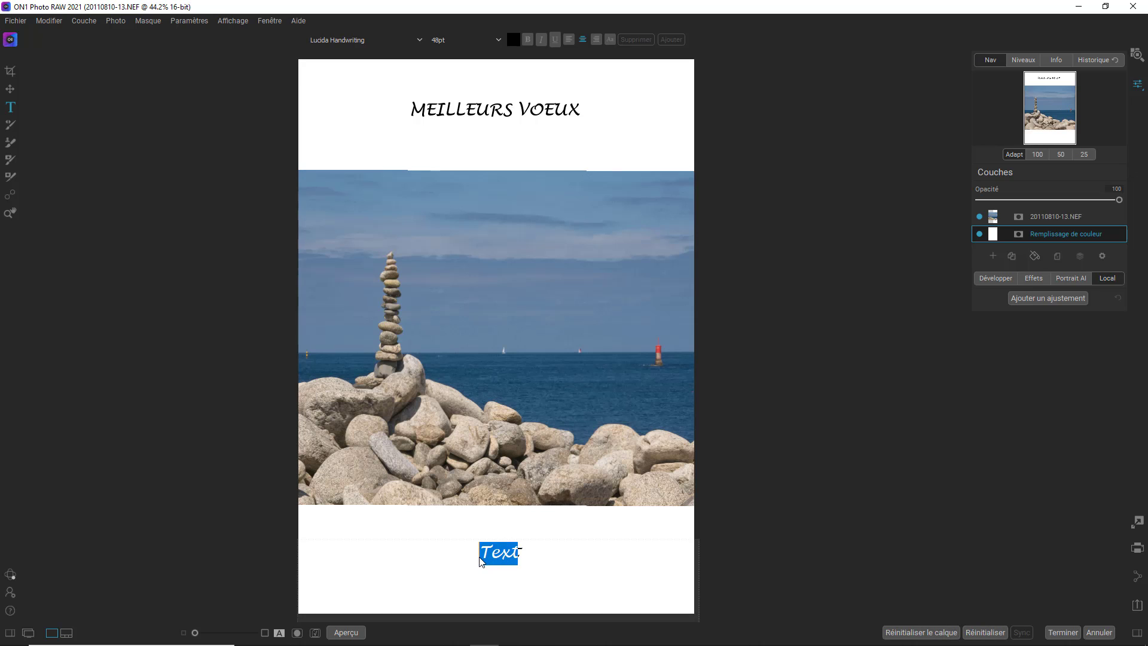
{"action": "type", "text": "EXCELLENTE ANNEE 20"}
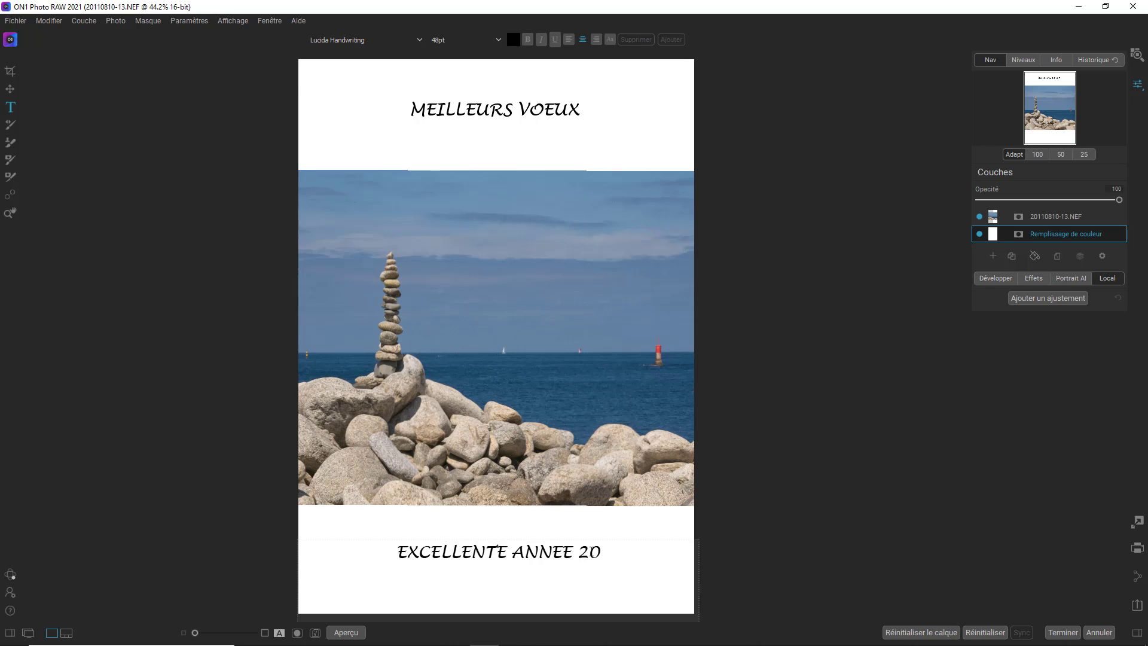
{"action": "type", "text": "2"}
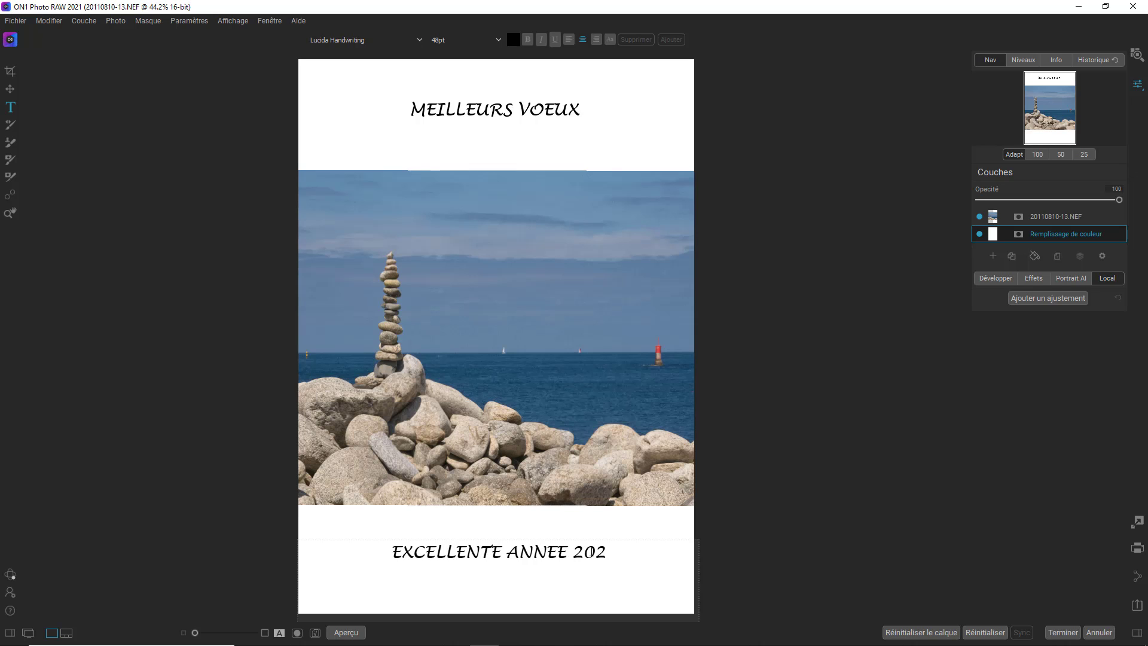
{"action": "type", "text": "1"}
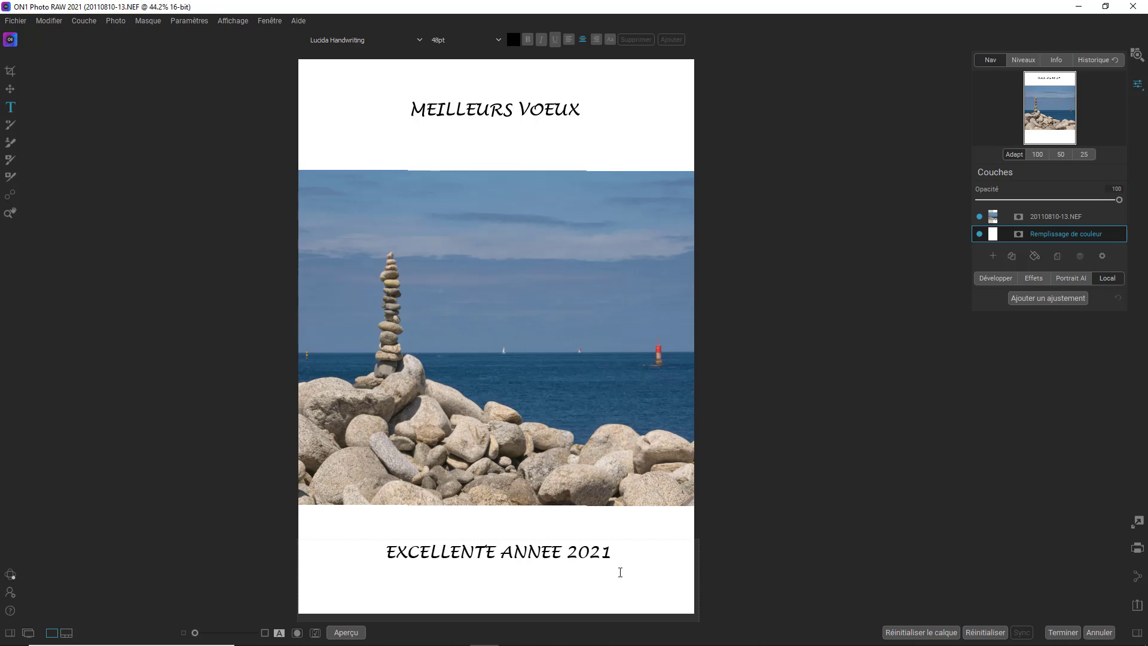
Step: Format the "EXCELLENTE ANNEE 2021" text in the Segoe Script font and color it orange (#ff5500)
{"action": "left_click_drag", "start_coordinate": [614, 553], "coordinate": [386, 557]}
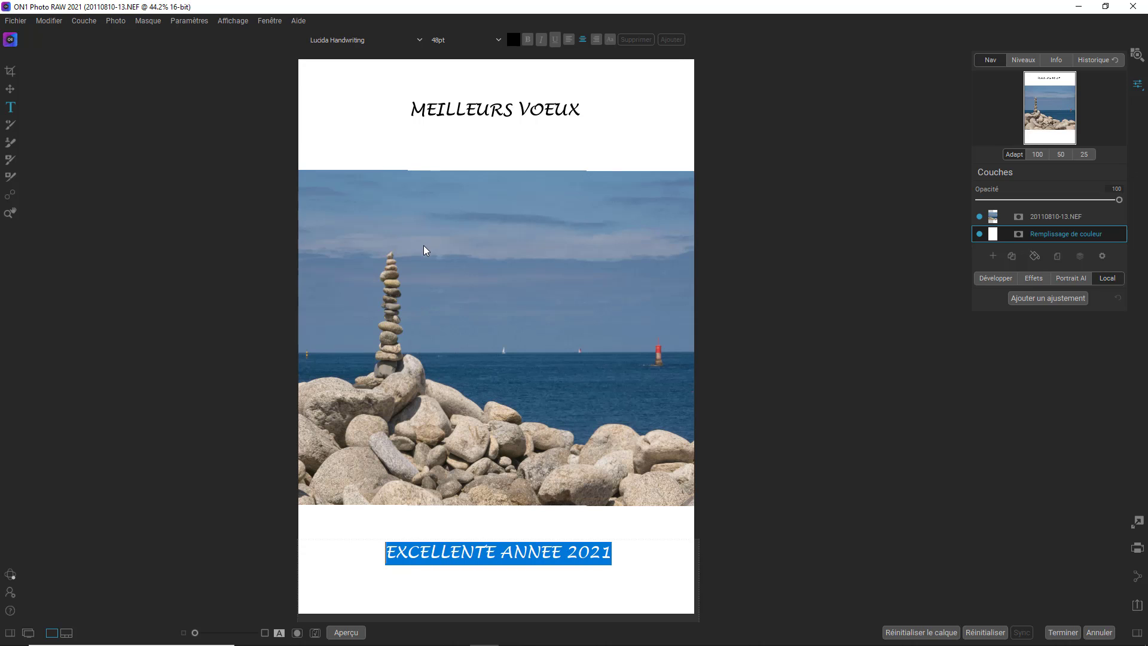
{"action": "left_click", "coordinate": [418, 40]}
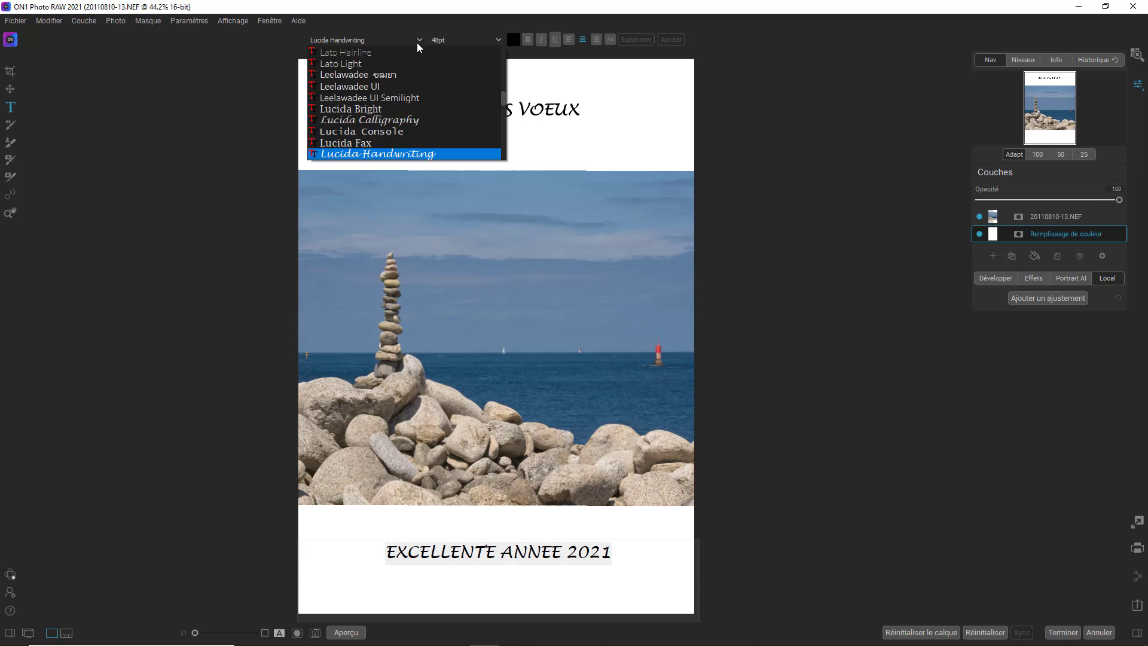
{"action": "left_click", "coordinate": [381, 120]}
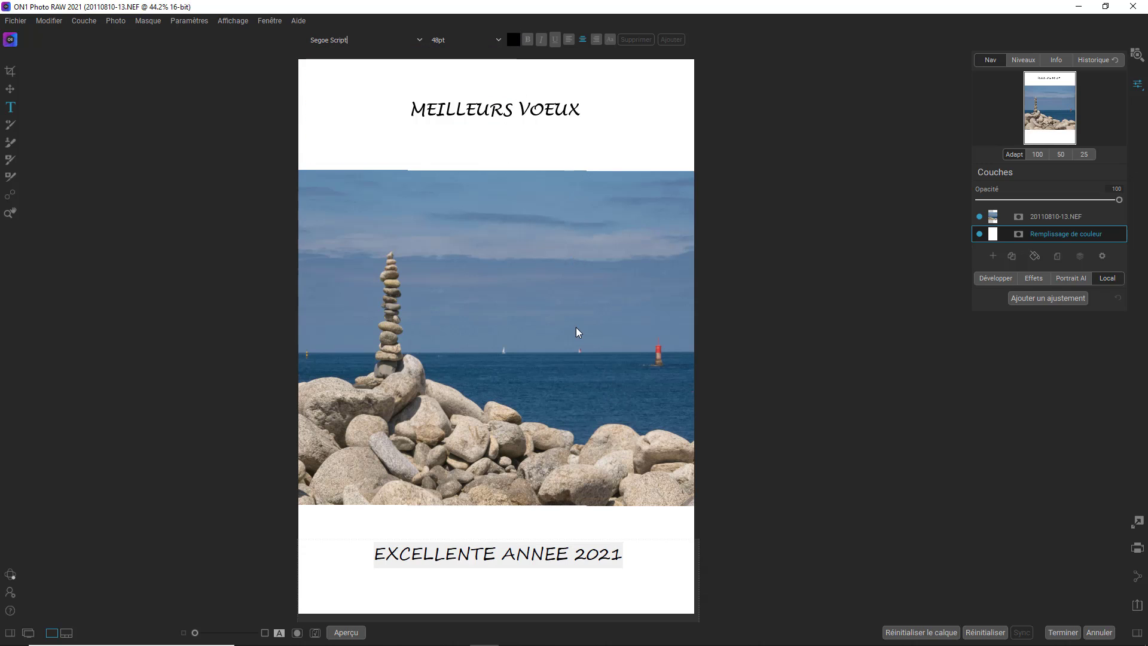
{"action": "left_click", "coordinate": [513, 40]}
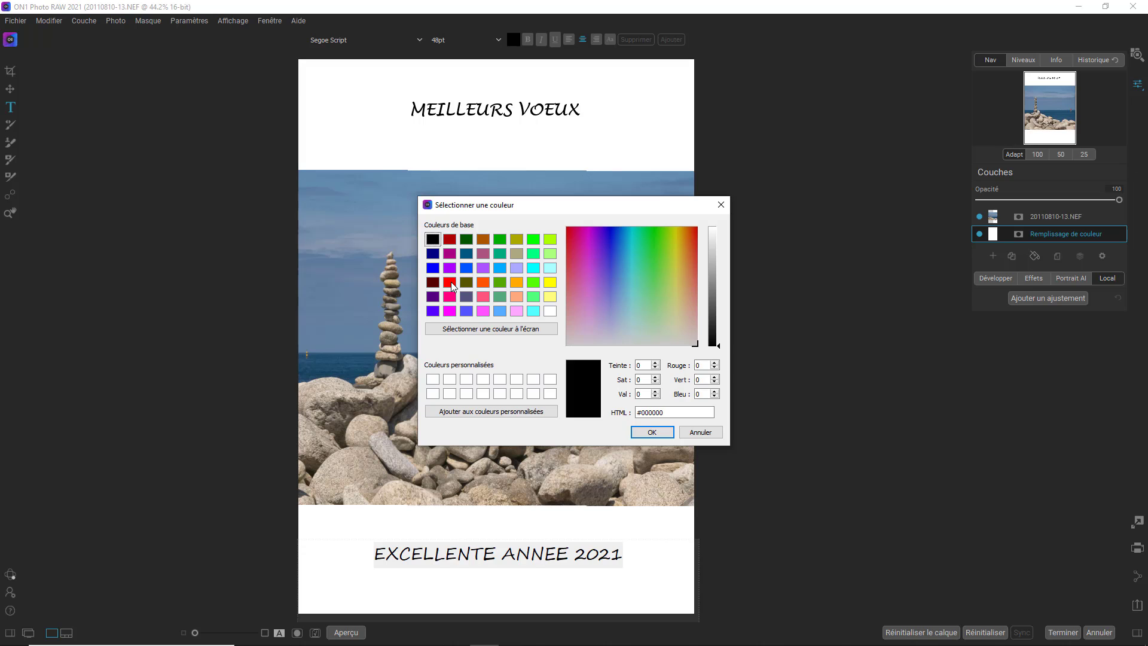
{"action": "left_click", "coordinate": [483, 282]}
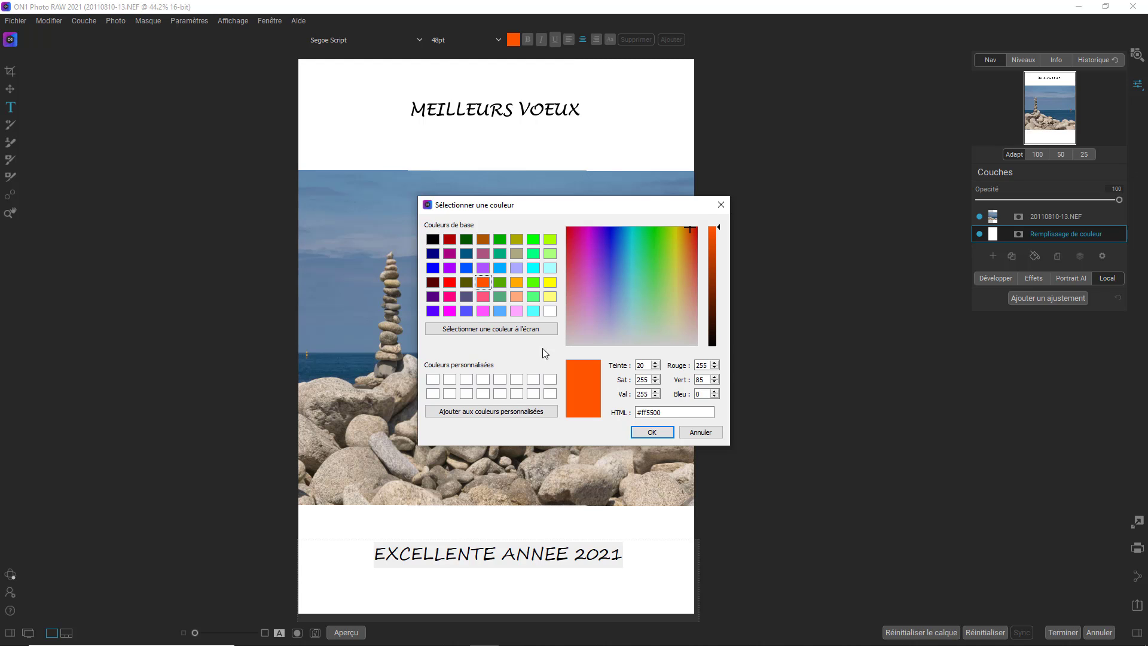
{"action": "left_click", "coordinate": [652, 431]}
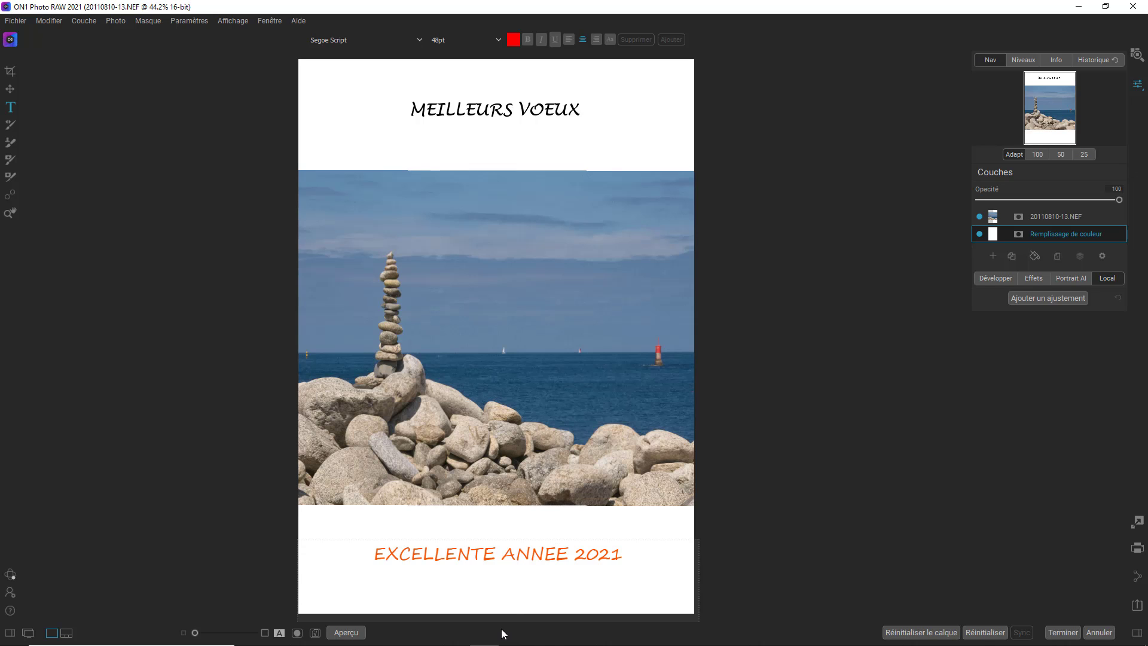
Step: Set the "EXCELLENTE ANNEE 2021" text size to 36pt and deselect the text box
{"action": "left_click_drag", "start_coordinate": [625, 554], "coordinate": [376, 555]}
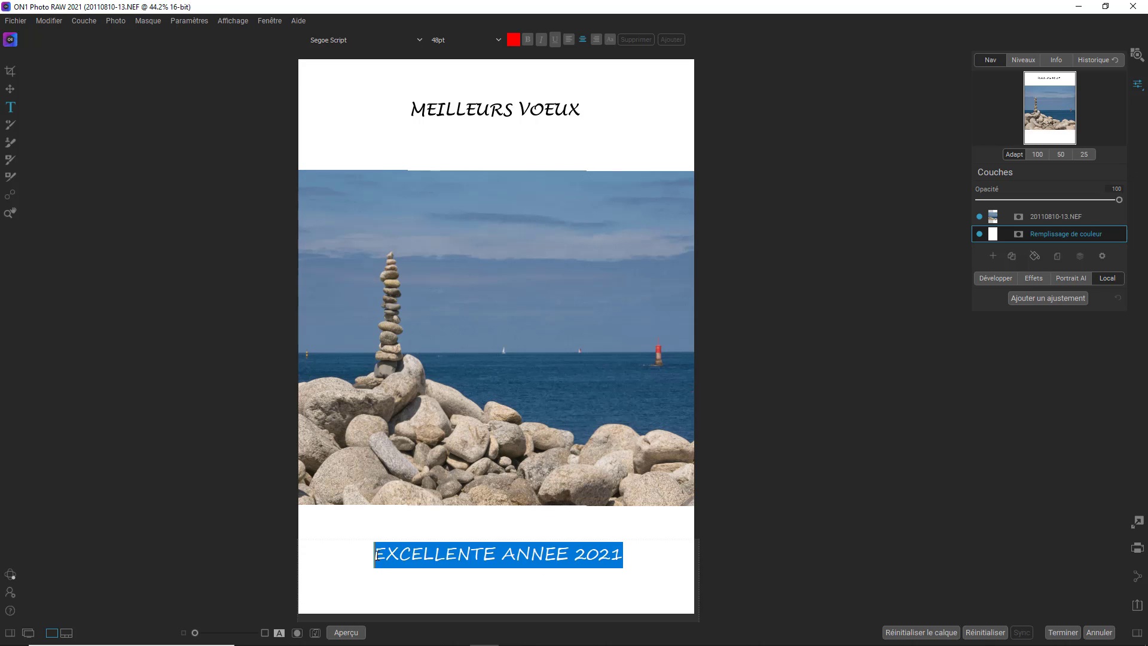
{"action": "left_click", "coordinate": [498, 40]}
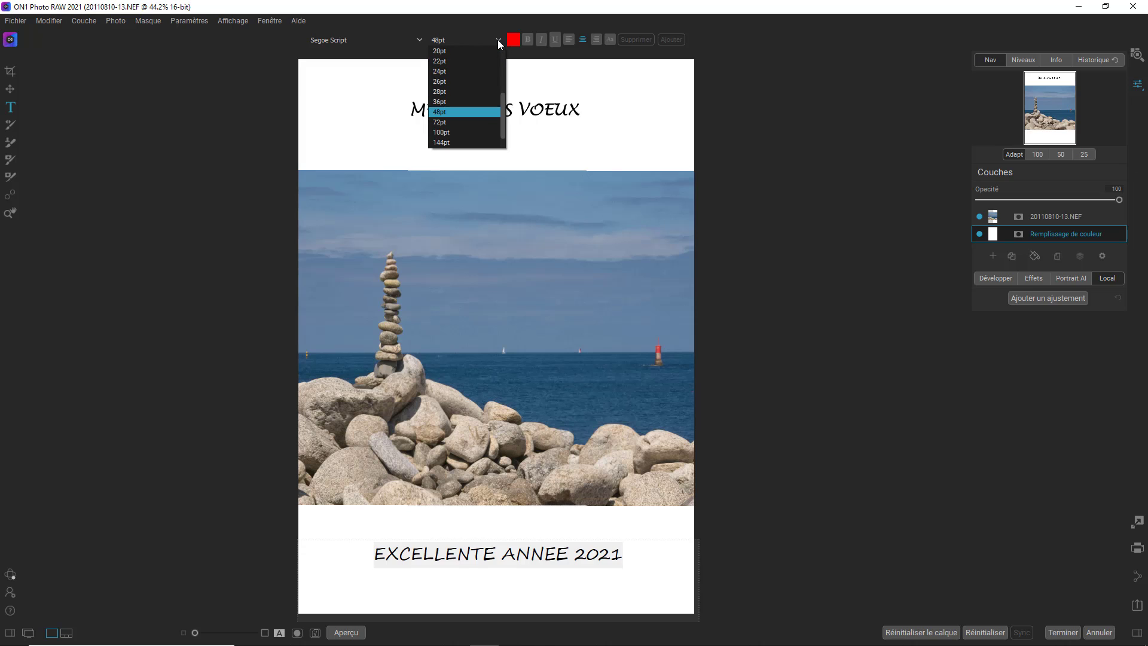
{"action": "left_click", "coordinate": [443, 102]}
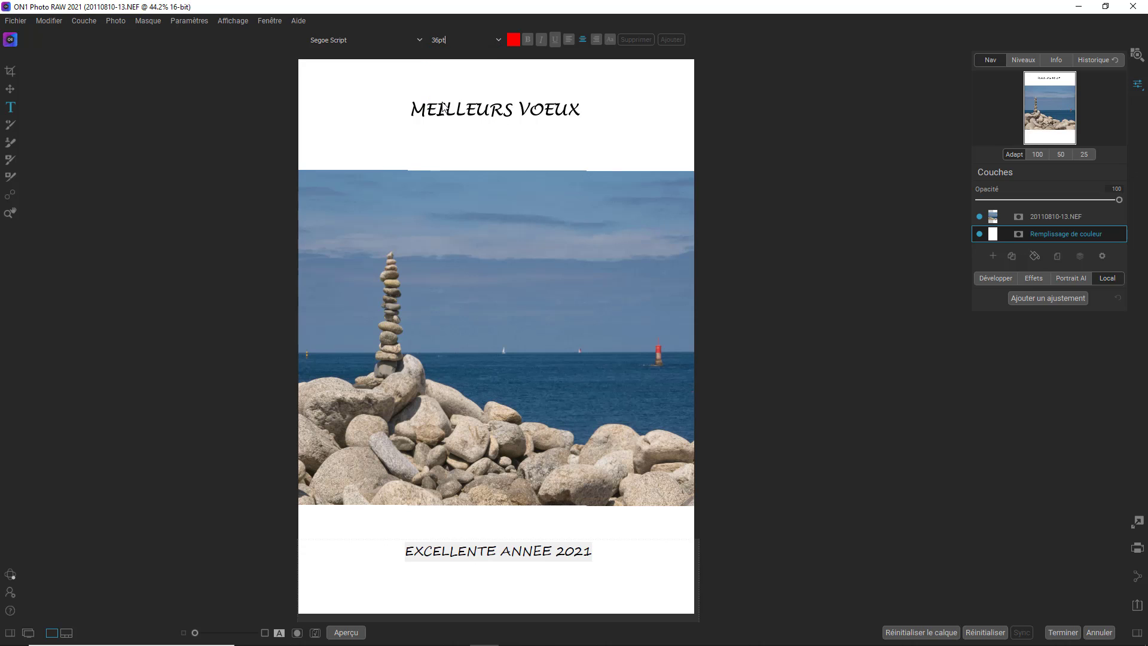
{"action": "left_click", "coordinate": [762, 295]}
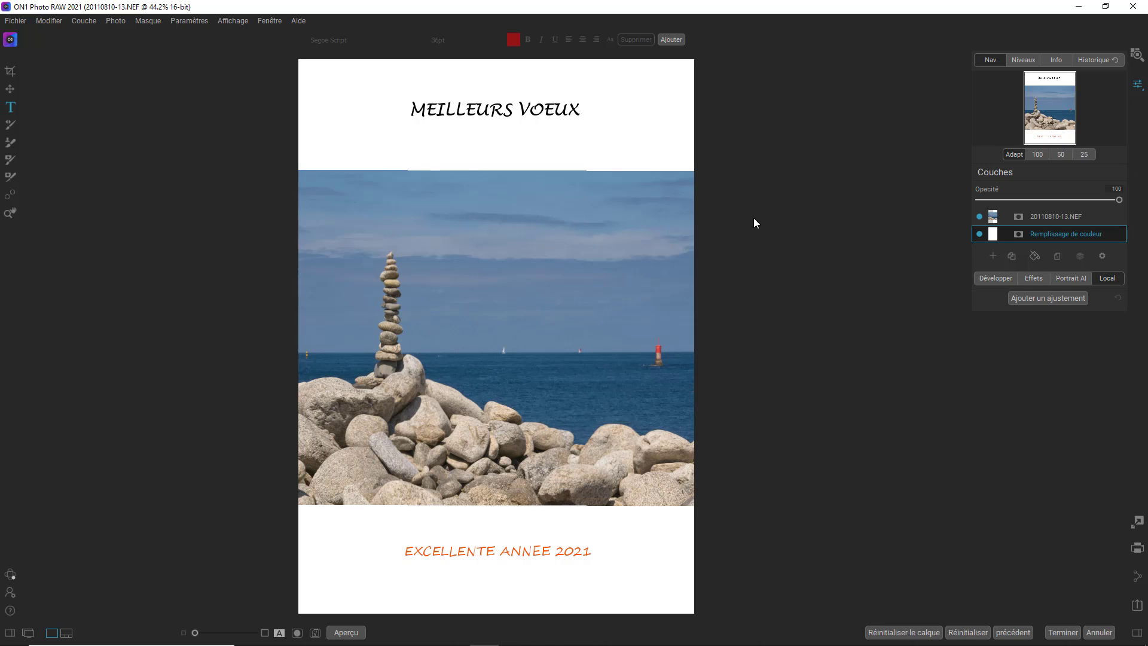
Step: Start a local adjustment on the color fill layer with a round brush of size 200
{"action": "left_click", "coordinate": [1114, 284]}
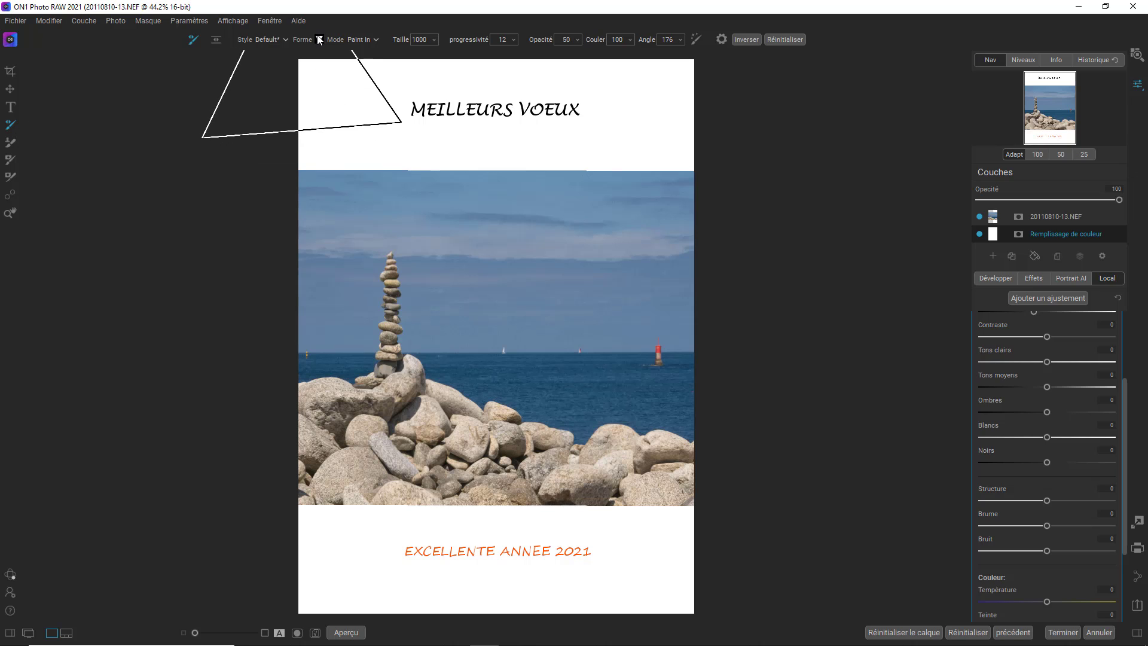
{"action": "left_click", "coordinate": [320, 40]}
{"action": "left_click", "coordinate": [334, 56]}
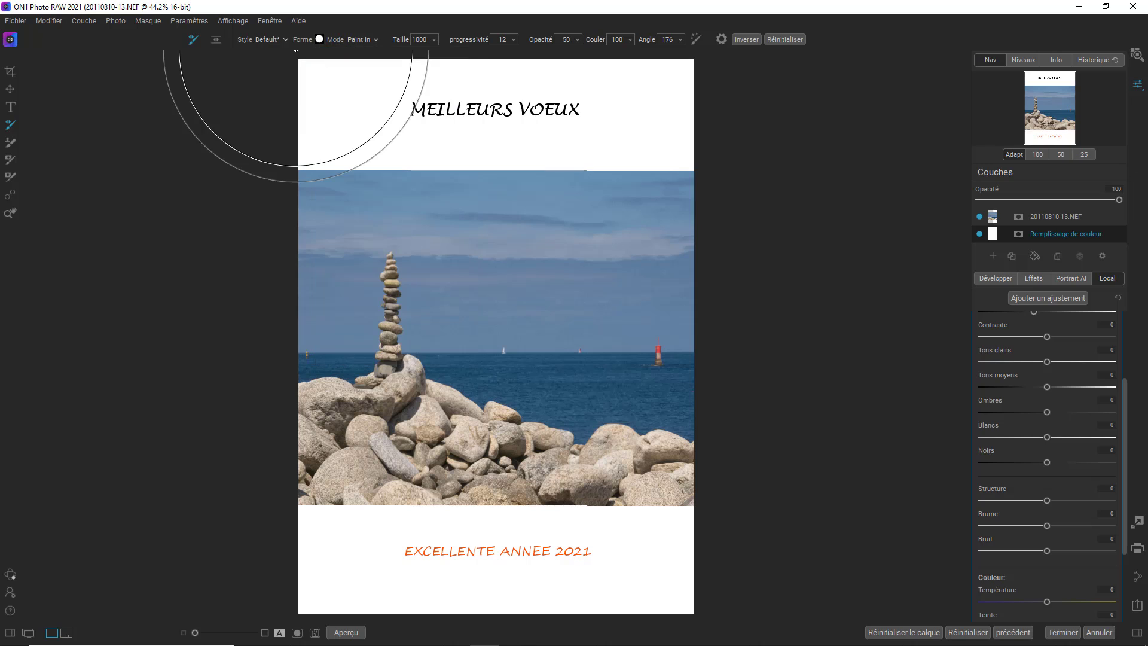
{"action": "left_click", "coordinate": [433, 39]}
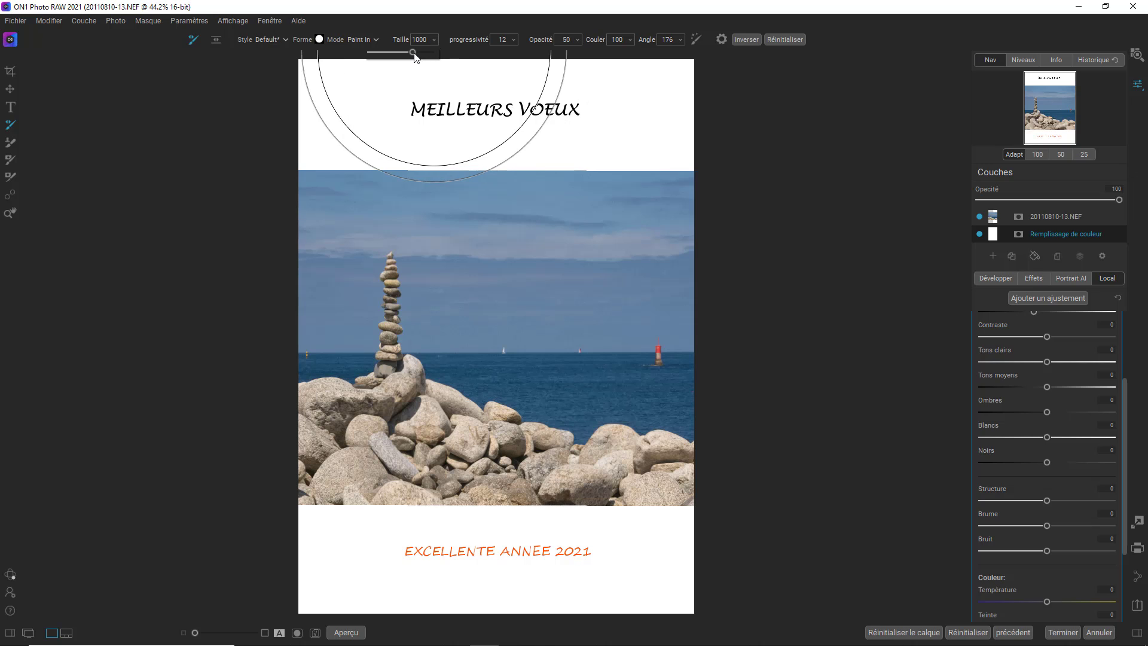
{"action": "left_click_drag", "start_coordinate": [414, 52], "coordinate": [400, 53]}
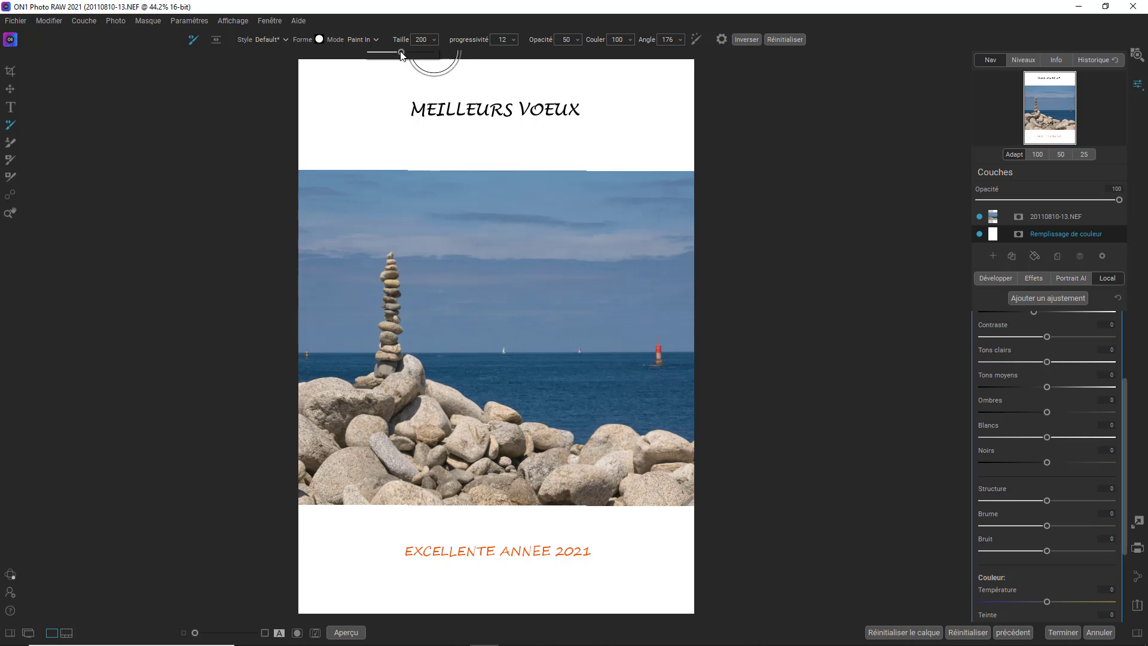
Step: Set the brush feather to 0 and opacity to 100, and choose the star shape for the brush
{"action": "left_click", "coordinate": [514, 41]}
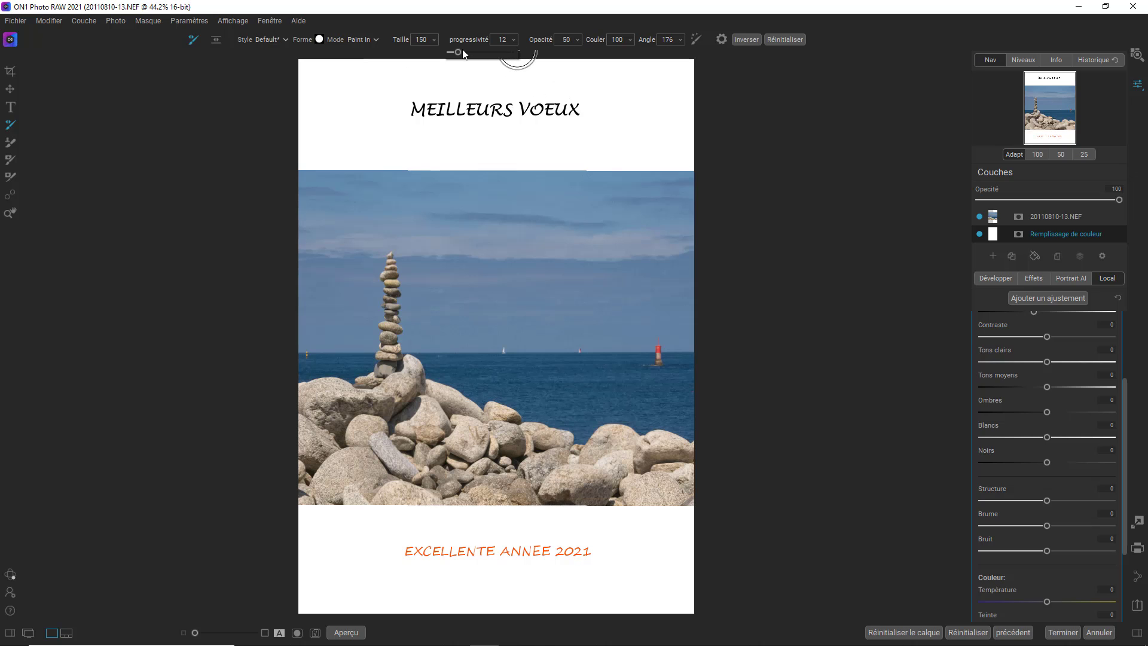
{"action": "left_click_drag", "start_coordinate": [458, 53], "coordinate": [449, 53]}
{"action": "left_click", "coordinate": [577, 40]}
{"action": "left_click_drag", "start_coordinate": [542, 52], "coordinate": [585, 62]}
{"action": "left_click", "coordinate": [320, 41]}
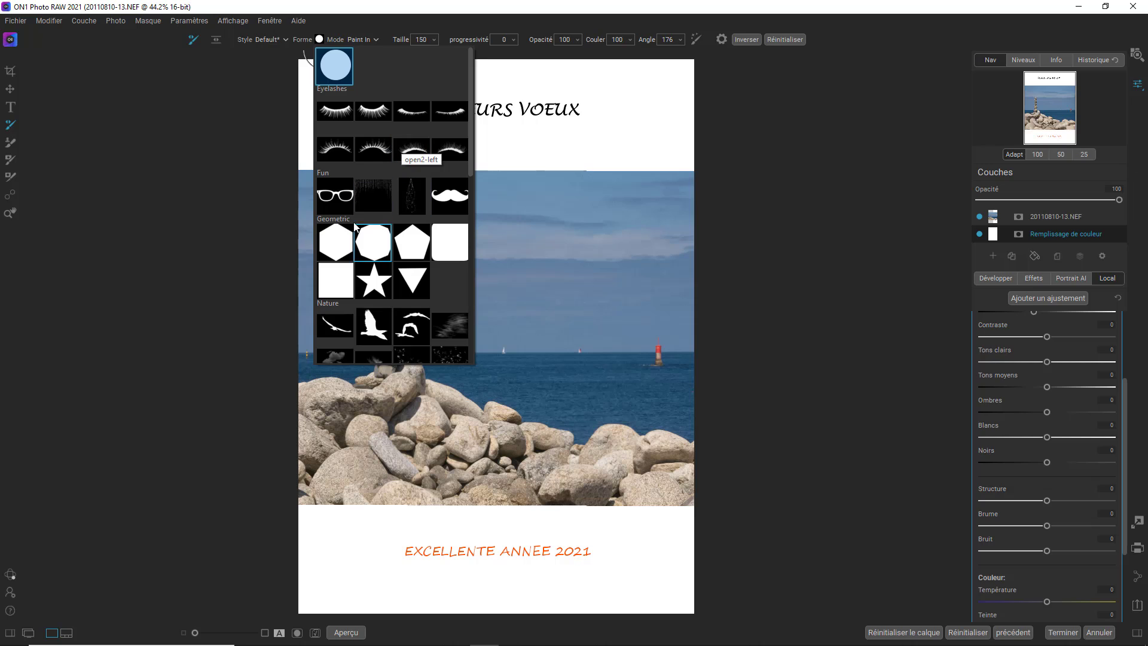
{"action": "left_click", "coordinate": [376, 289]}
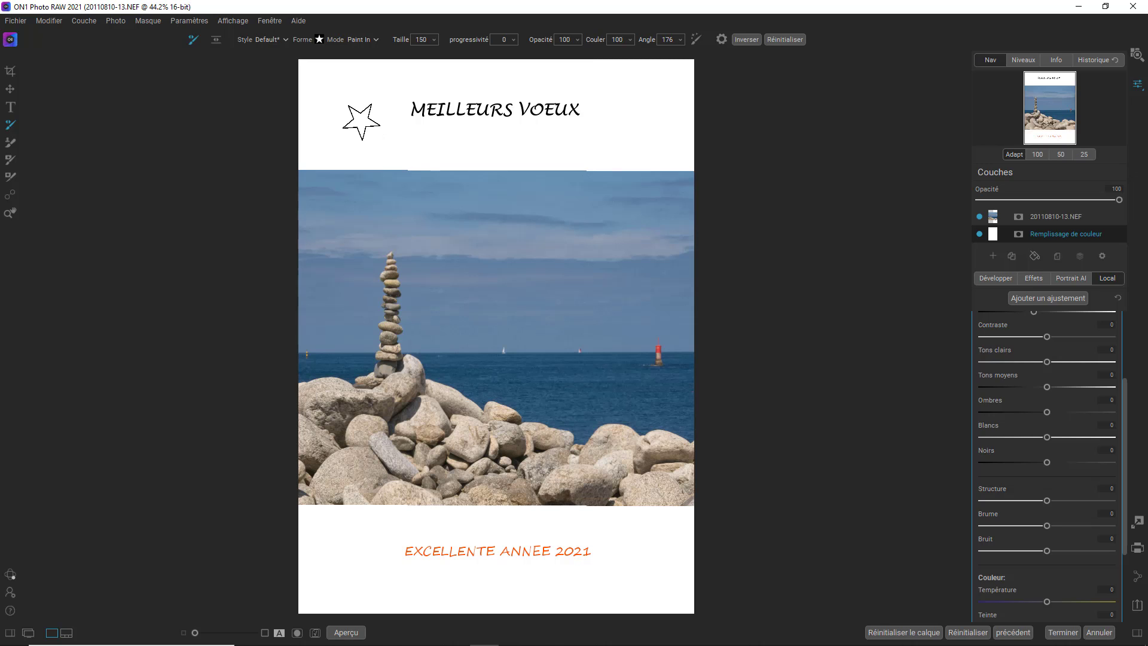
Step: Reduce the brush size to 90 and stamp a star to the left of "MEILLEURS VOEUX"
{"action": "left_click", "coordinate": [435, 43]}
{"action": "left_click_drag", "start_coordinate": [399, 52], "coordinate": [392, 53]}
{"action": "left_click", "coordinate": [372, 124]}
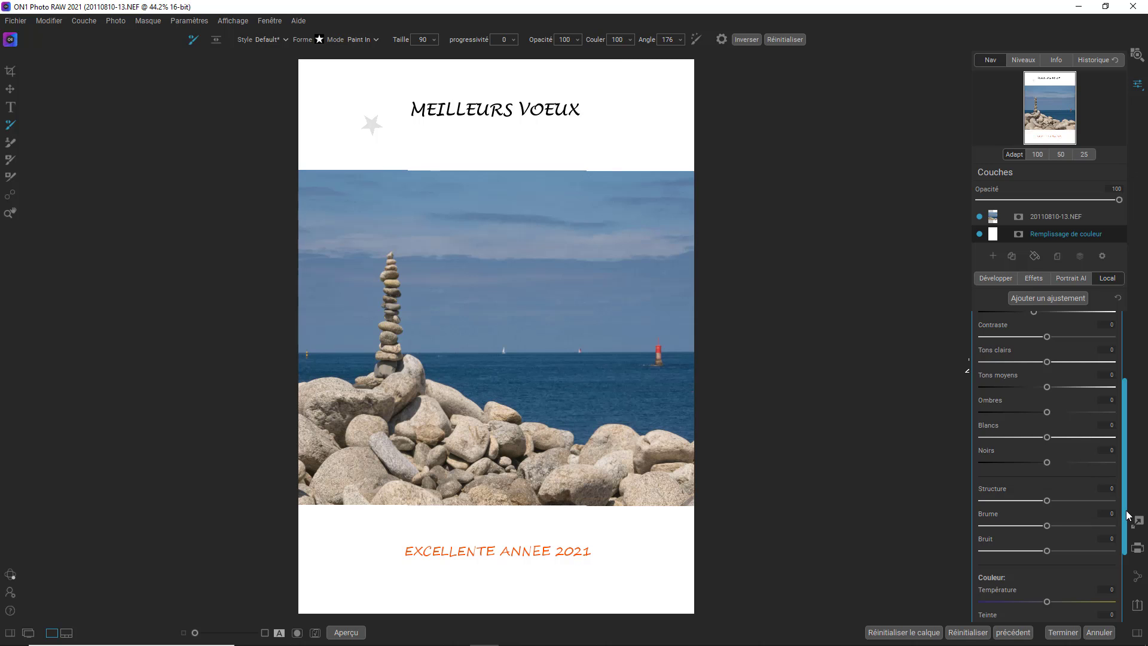
Step: Turn on painting with a color for the star adjustment and set the color to orange #ff7d27
{"action": "left_click_drag", "start_coordinate": [1127, 514], "coordinate": [1131, 597]}
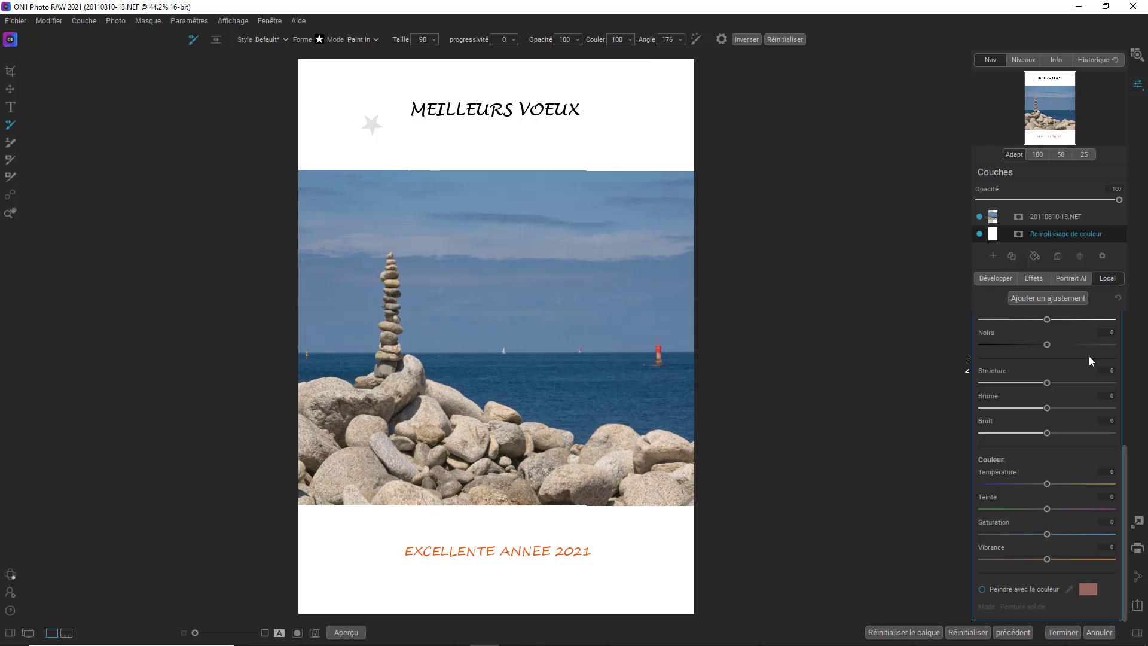
{"action": "left_click_drag", "start_coordinate": [1039, 532], "coordinate": [982, 593]}
{"action": "left_click", "coordinate": [983, 588]}
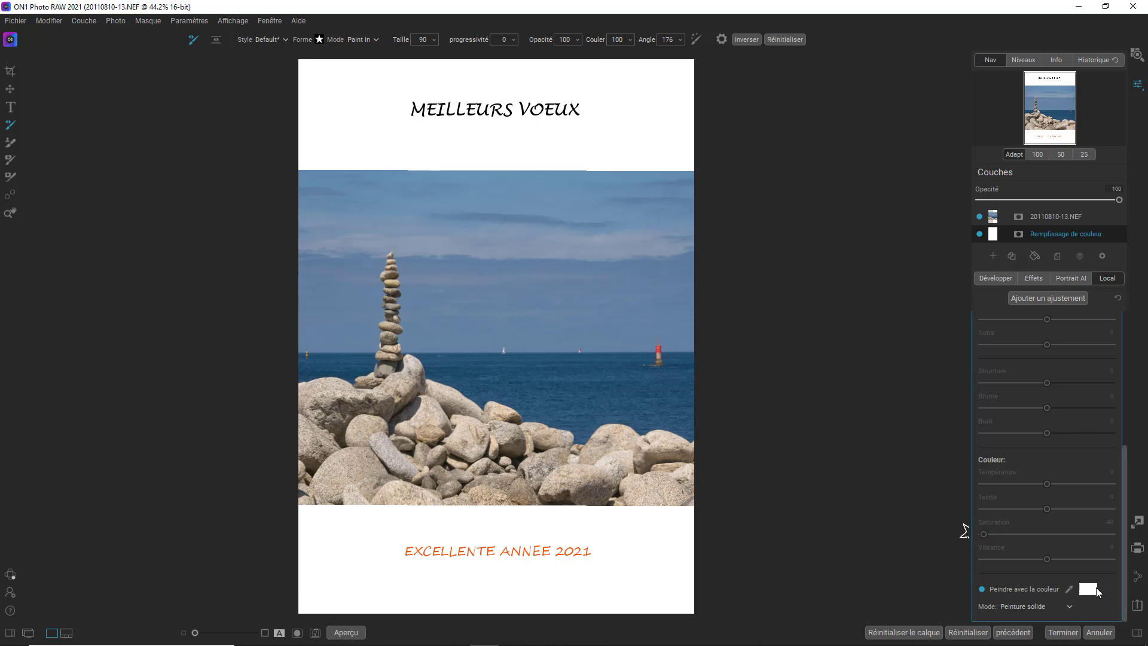
{"action": "left_click", "coordinate": [1072, 591]}
{"action": "left_click", "coordinate": [658, 355]}
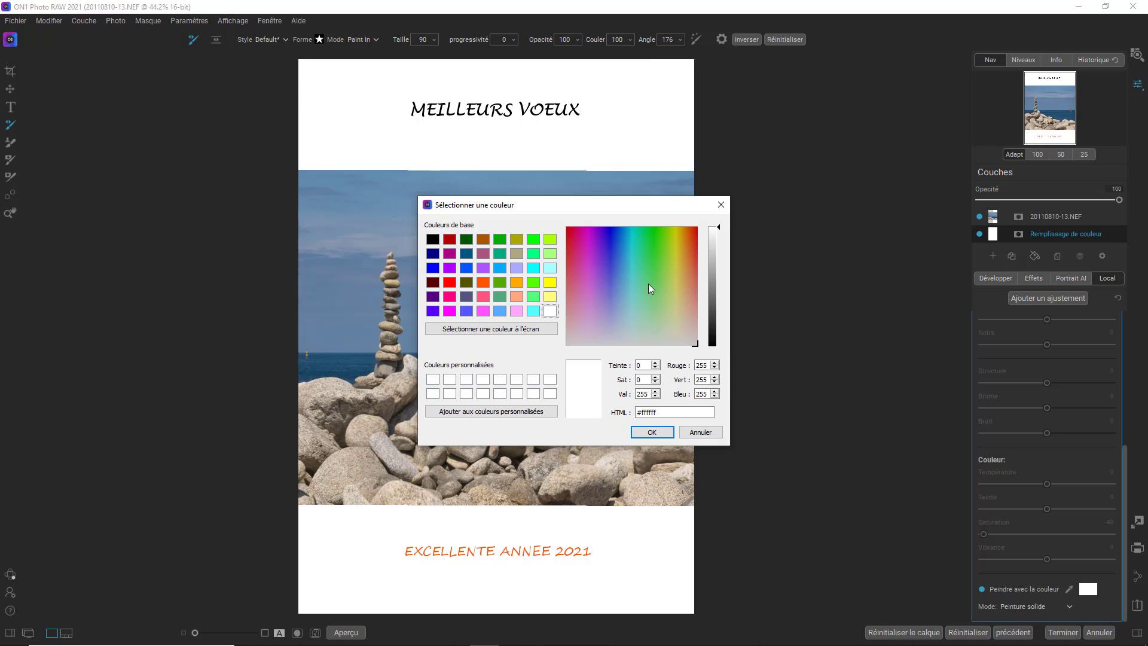
{"action": "left_click", "coordinate": [689, 245]}
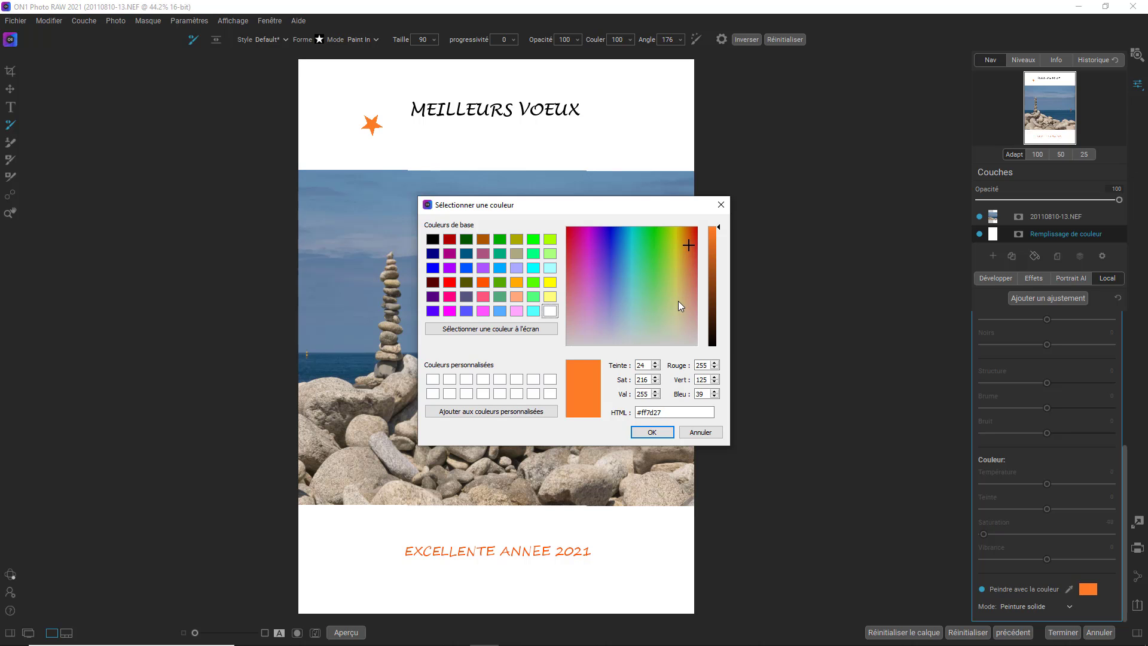
{"action": "left_click", "coordinate": [653, 433]}
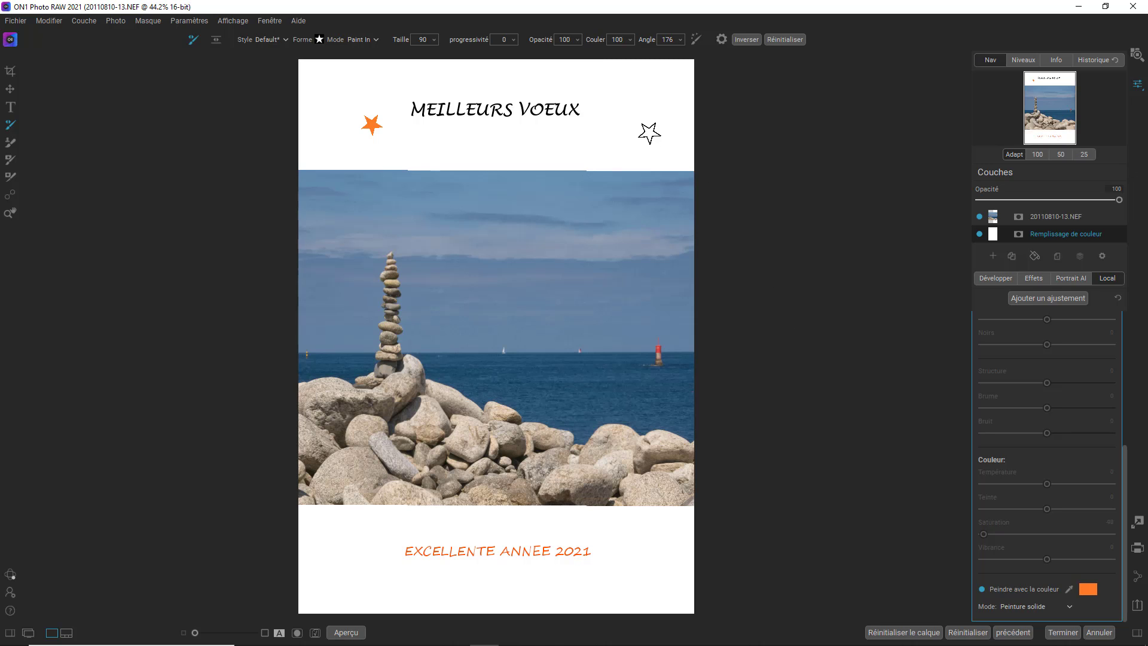
Step: Set the brush angle to 220 and size to 15, and stamp a tiny star to the right of "MEILLEURS VOEUX"
{"action": "left_click", "coordinate": [682, 41]}
{"action": "left_click_drag", "start_coordinate": [647, 53], "coordinate": [654, 52]}
{"action": "left_click", "coordinate": [435, 41]}
{"action": "left_click_drag", "start_coordinate": [395, 53], "coordinate": [384, 54]}
{"action": "left_click", "coordinate": [653, 138]}
Step: Enlarge the brush to 125 and stamp a big star between the heading and the tiny star on its right
{"action": "left_click", "coordinate": [434, 41]}
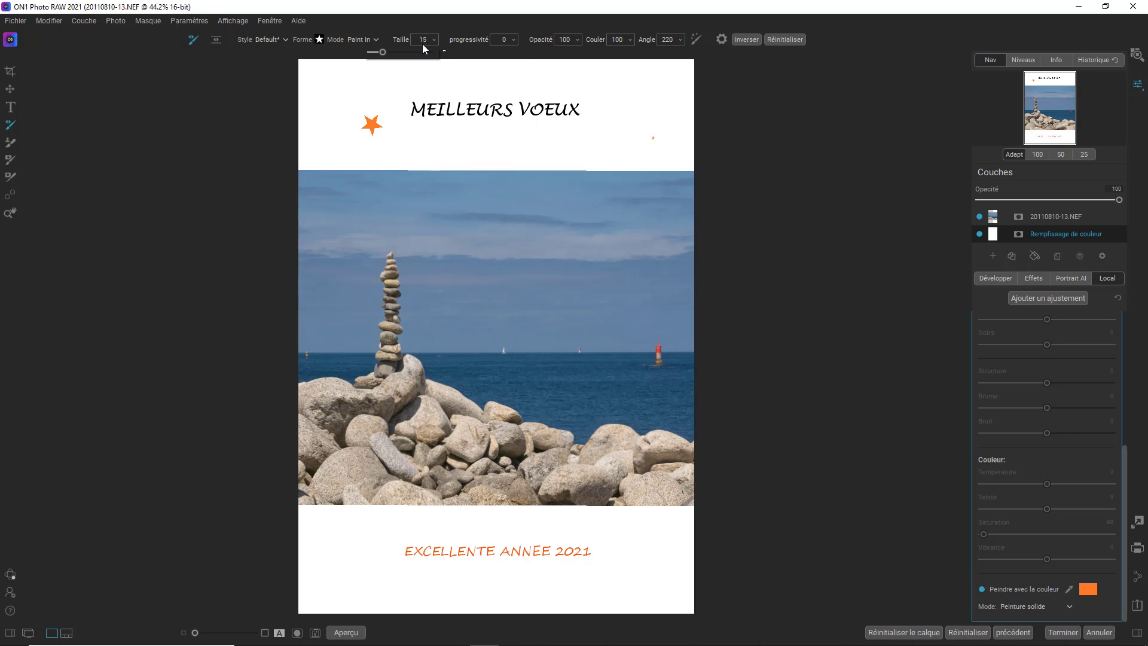
{"action": "left_click", "coordinate": [390, 53]}
{"action": "left_click_drag", "start_coordinate": [390, 53], "coordinate": [419, 53]}
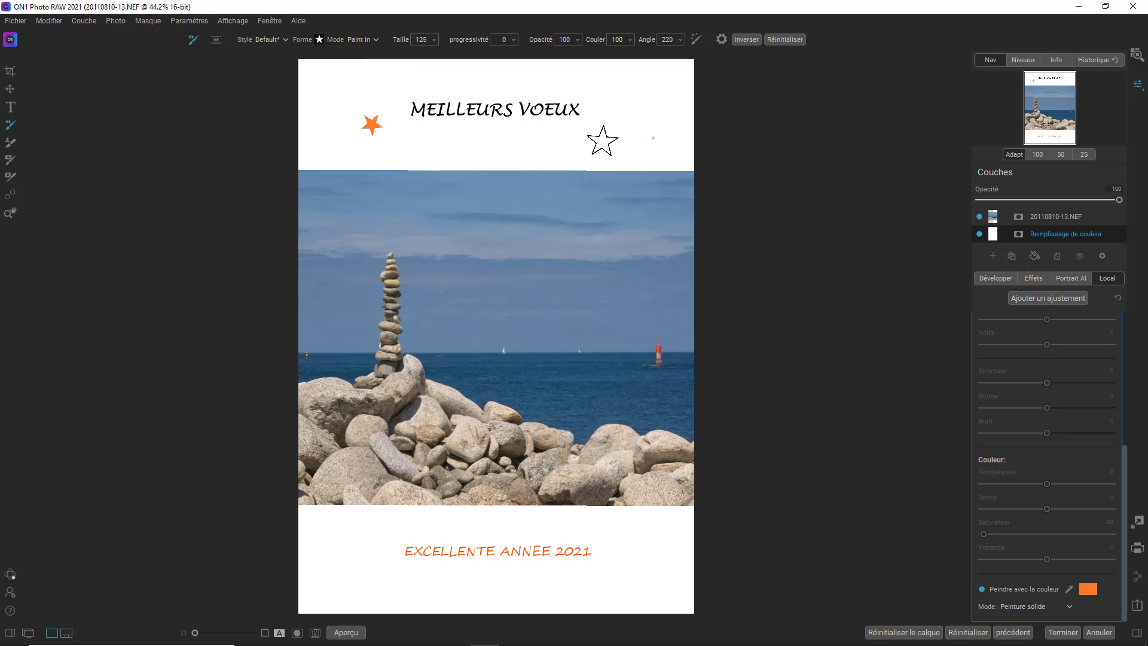
{"action": "left_click", "coordinate": [603, 140]}
Step: Set the brush size to 70 and stamp stars left of and below the right end of "EXCELLENTE ANNEE 2021"
{"action": "left_click", "coordinate": [434, 42]}
{"action": "left_click_drag", "start_coordinate": [397, 53], "coordinate": [393, 52]}
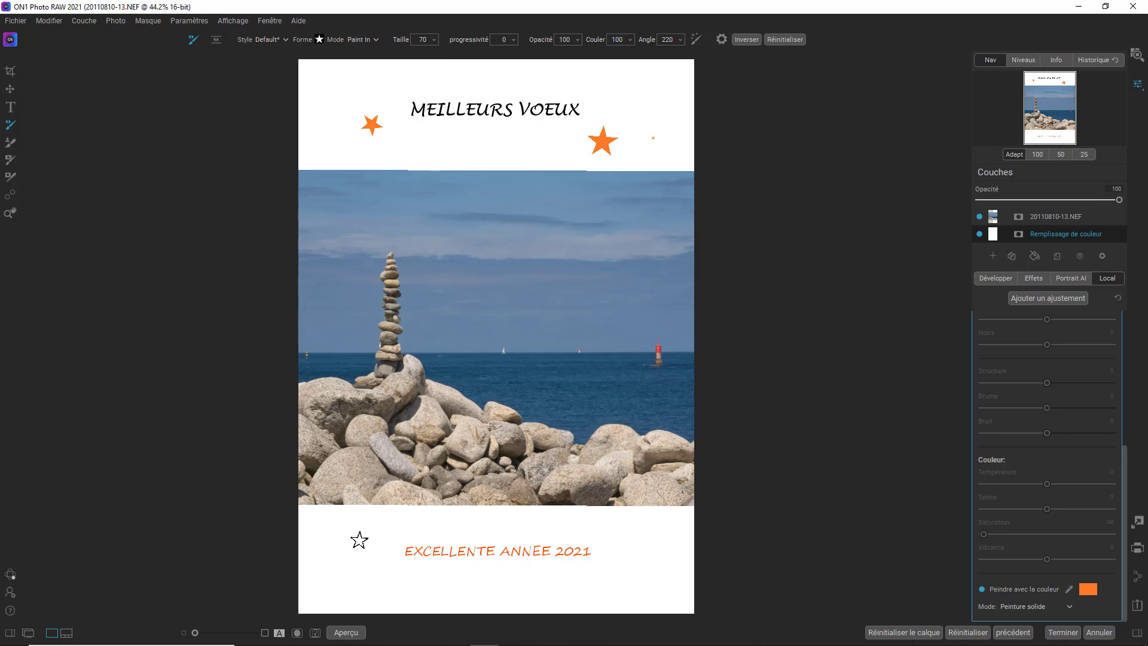
{"action": "left_click", "coordinate": [350, 549]}
{"action": "left_click", "coordinate": [606, 586]}
Step: Stamp three tiny size 10 stars below "MEILLEURS VOEUX" and two size 60 stars in the lower-left corner of the card
{"action": "left_click", "coordinate": [434, 39]}
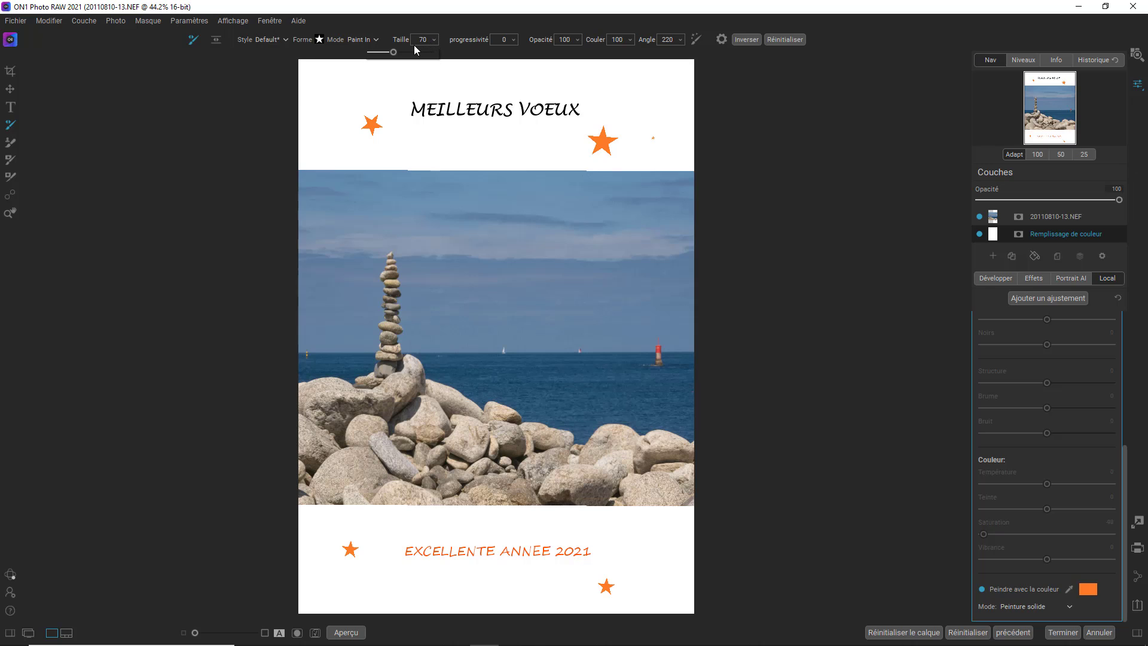
{"action": "left_click_drag", "start_coordinate": [393, 53], "coordinate": [386, 53]}
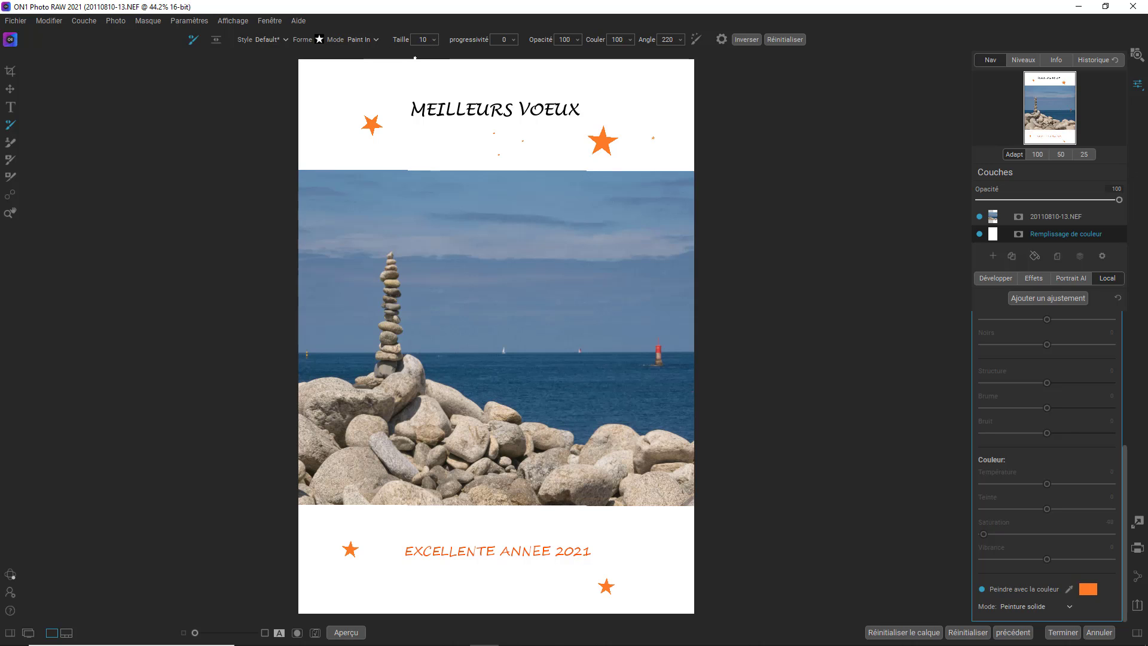
{"action": "left_click", "coordinate": [435, 40]}
{"action": "left_click_drag", "start_coordinate": [383, 53], "coordinate": [392, 53]}
{"action": "left_click", "coordinate": [395, 582]}
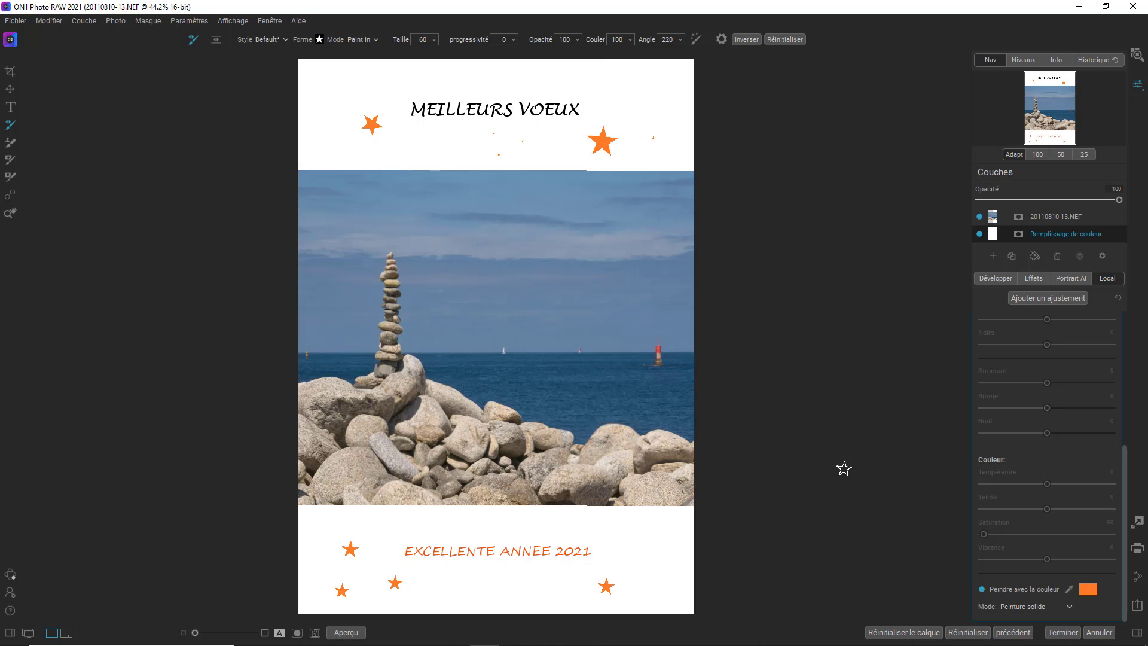
Step: Add a new adjustment and stamp a fir tree in the card's lower-right corner with brush size 300 and angle 0
{"action": "left_click", "coordinate": [1054, 303]}
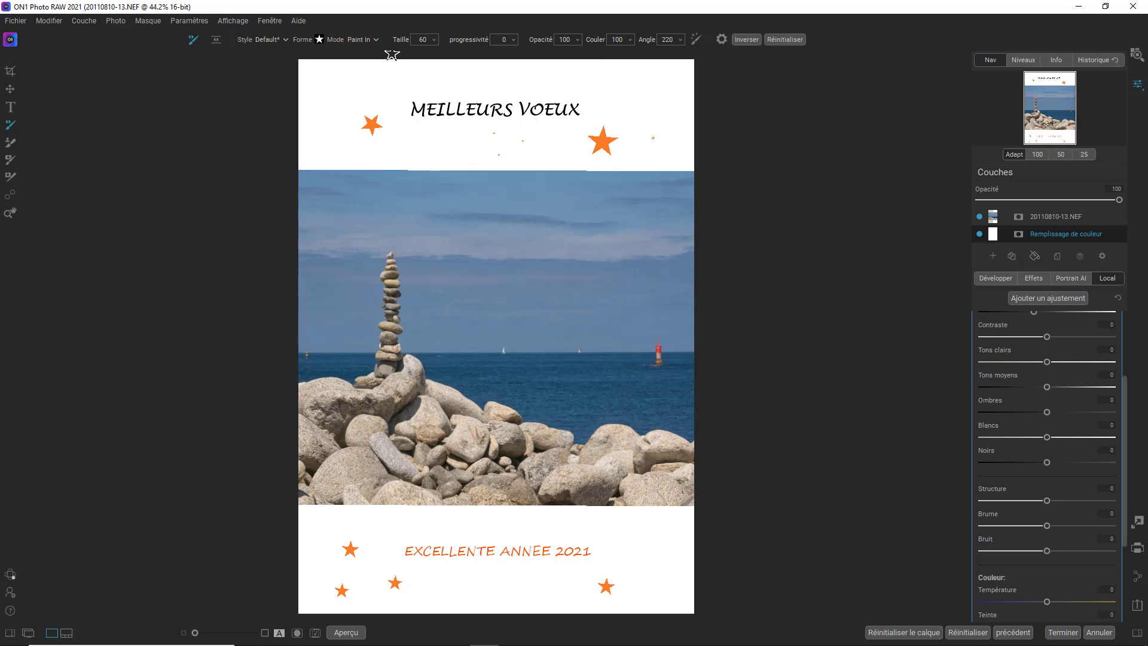
{"action": "left_click", "coordinate": [320, 40]}
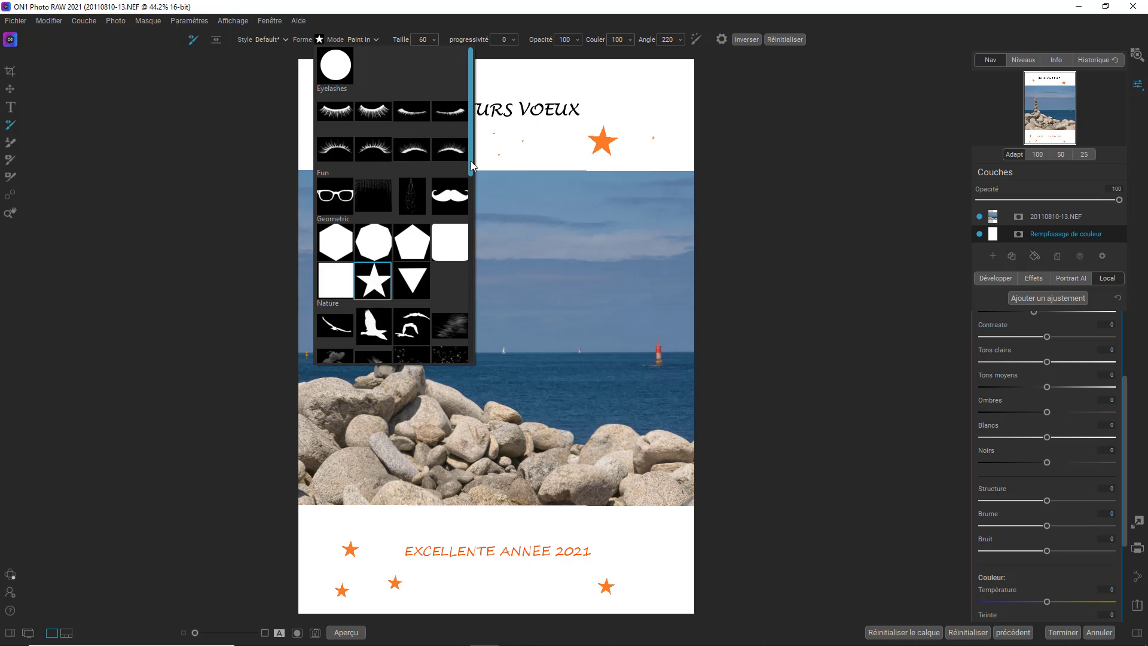
{"action": "left_click_drag", "start_coordinate": [472, 166], "coordinate": [482, 260]}
{"action": "left_click", "coordinate": [377, 267]}
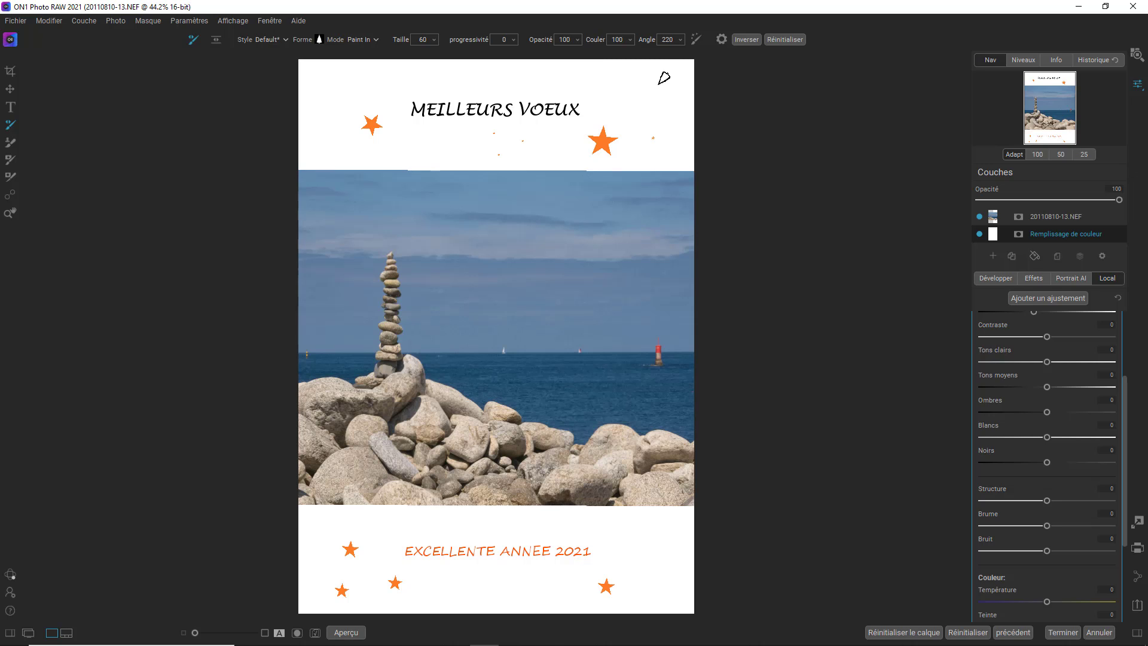
{"action": "left_click", "coordinate": [680, 41]}
{"action": "left_click_drag", "start_coordinate": [654, 52], "coordinate": [617, 52]}
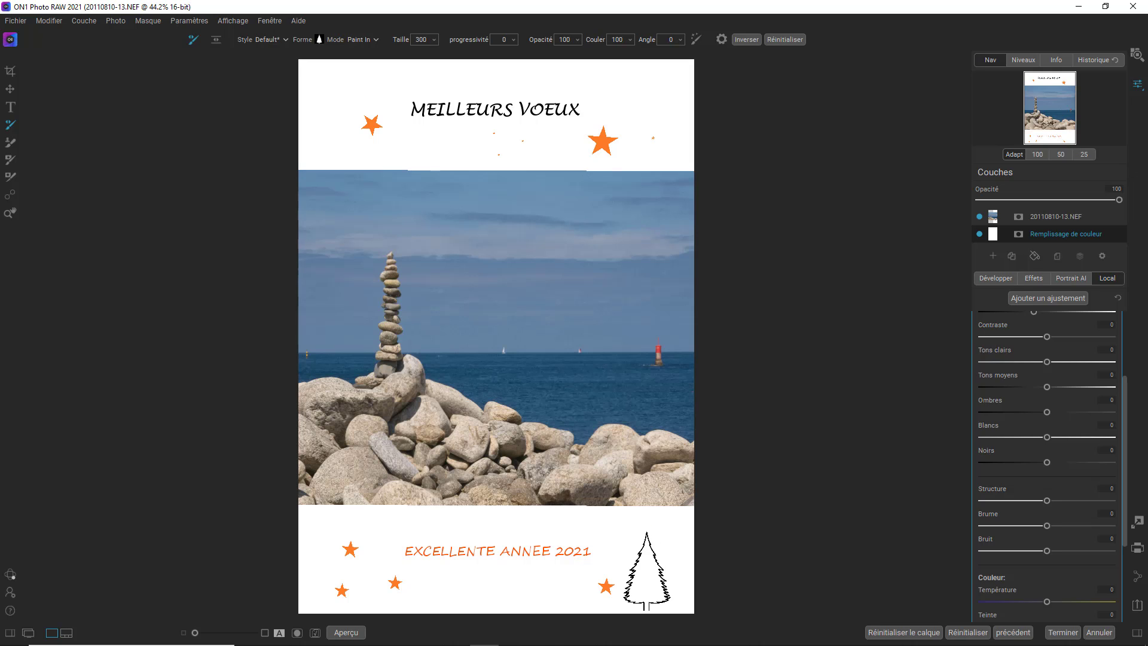
{"action": "left_click", "coordinate": [650, 572]}
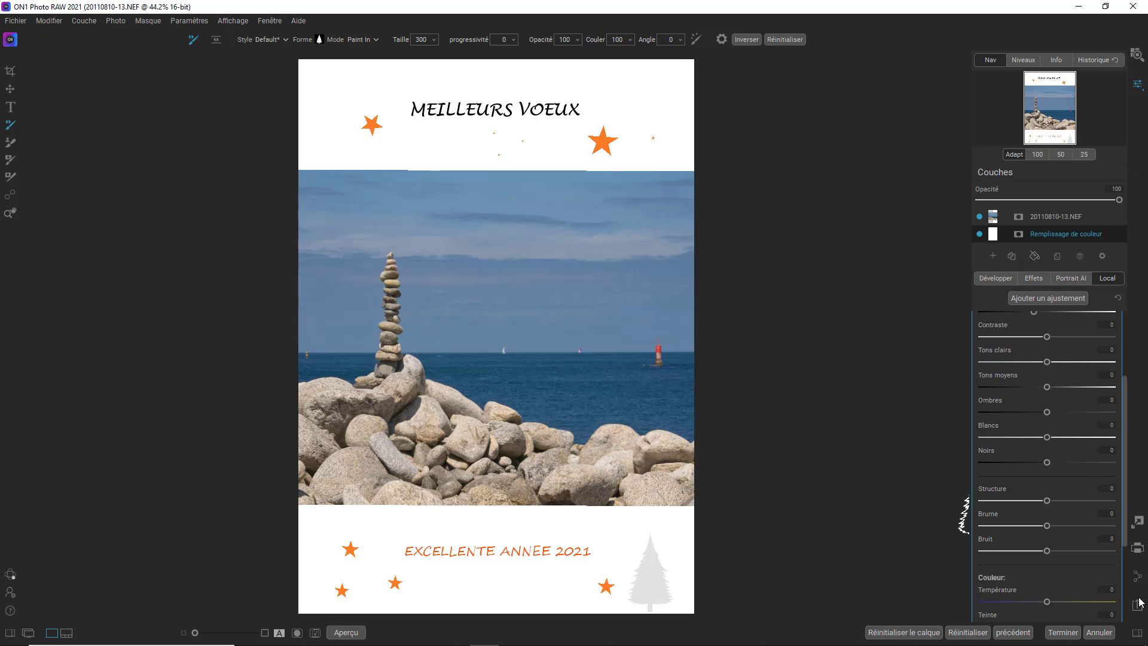
Step: Turn on painting with a color for the tree adjustment and set the color to dark green #005500
{"action": "scroll", "coordinate": [1077, 454], "scroll_direction": "down", "scroll_amount": 5}
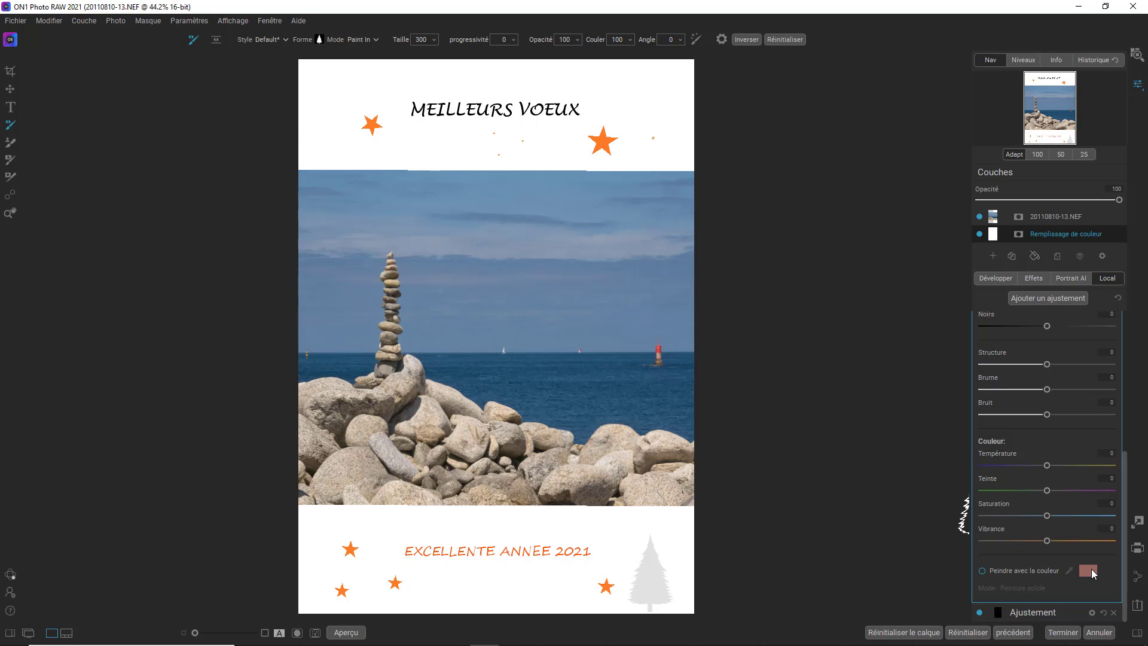
{"action": "left_click", "coordinate": [982, 571]}
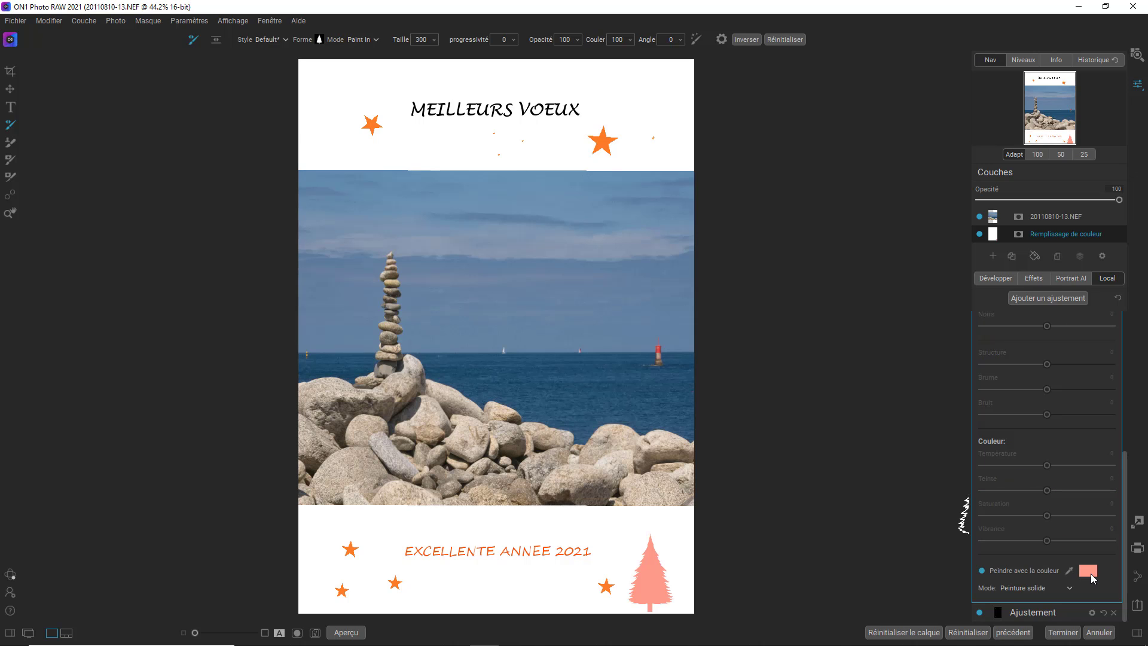
{"action": "left_click", "coordinate": [1093, 578]}
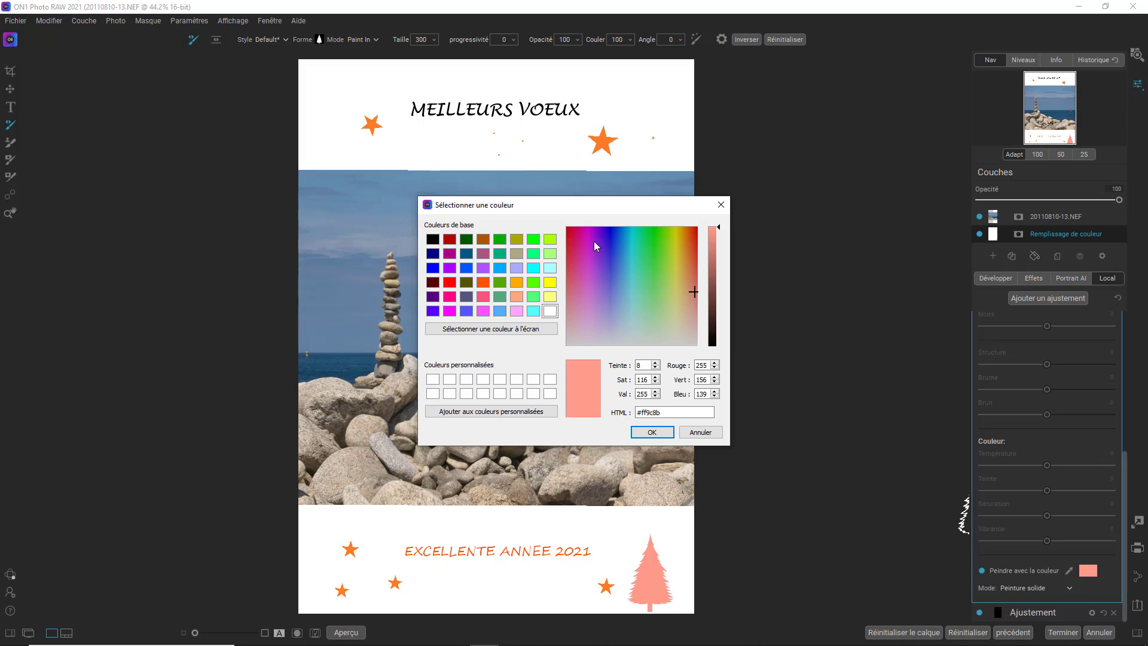
{"action": "left_click", "coordinate": [466, 239]}
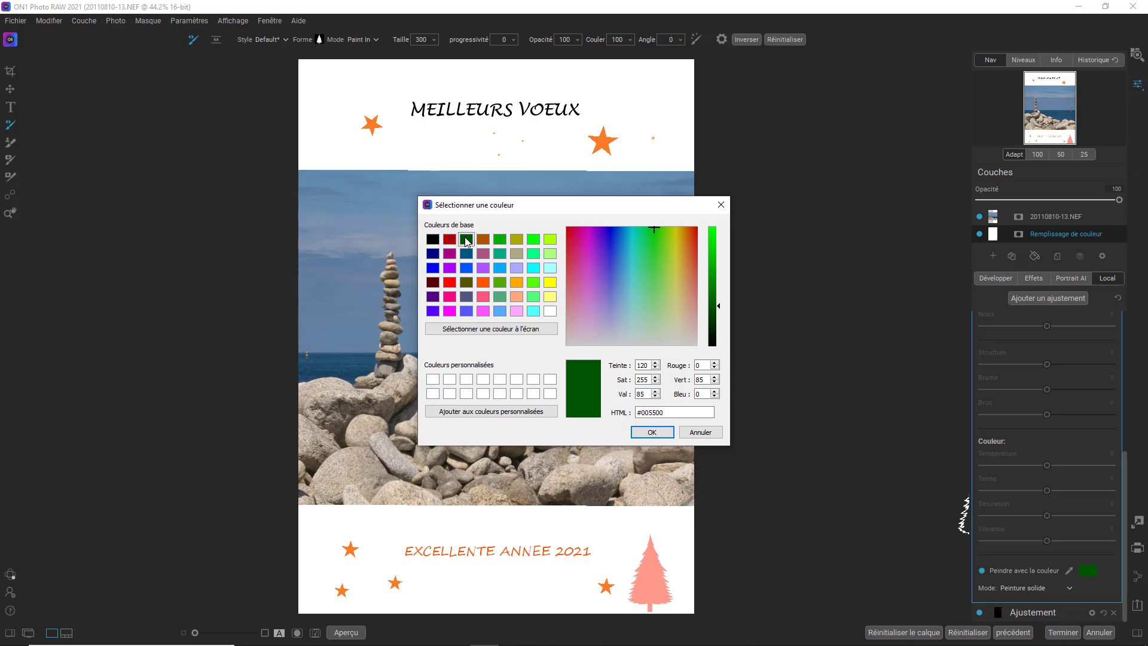
{"action": "left_click", "coordinate": [643, 433]}
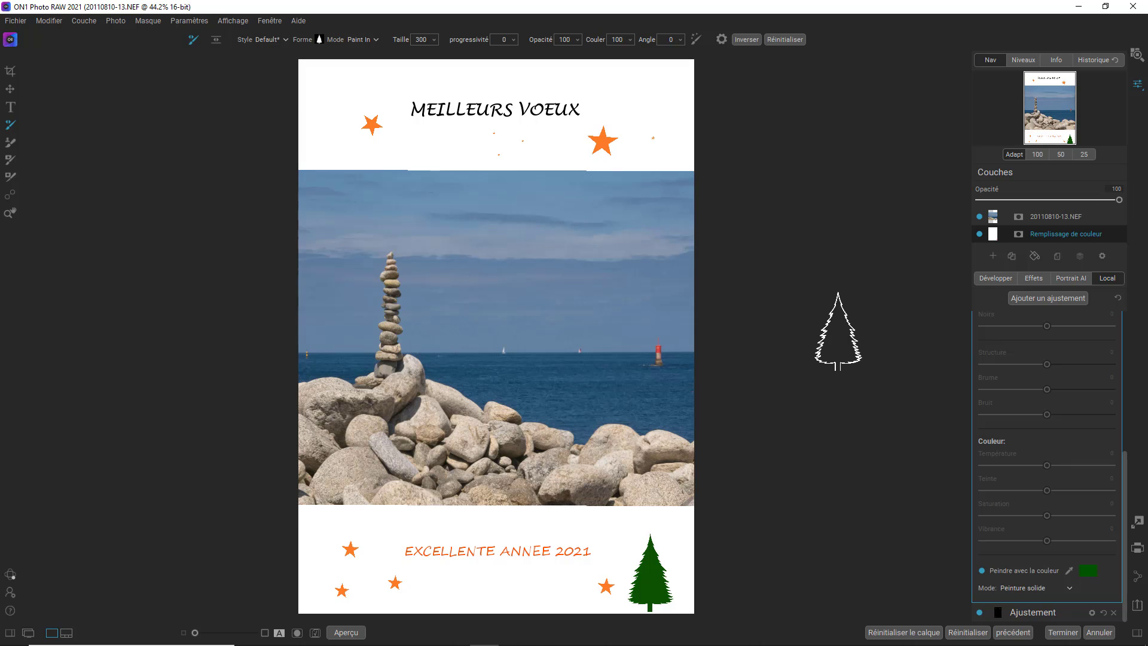
Step: Add another adjustment and stamp a star on the fir tree with the star brush at size 35
{"action": "left_click", "coordinate": [1053, 299]}
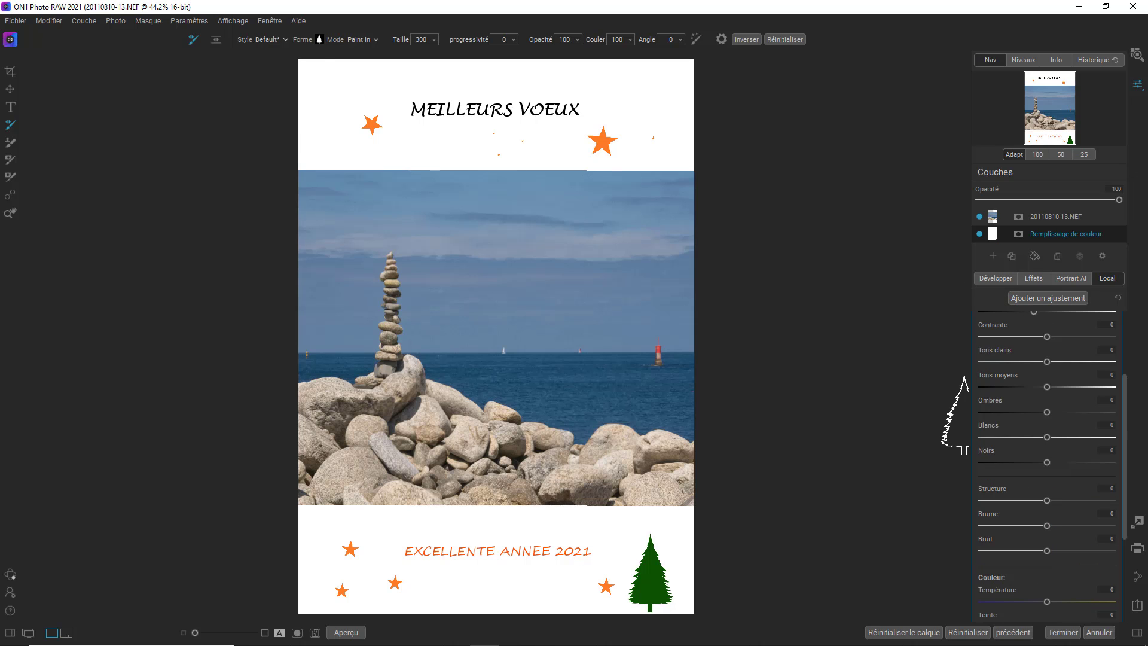
{"action": "left_click", "coordinate": [319, 40]}
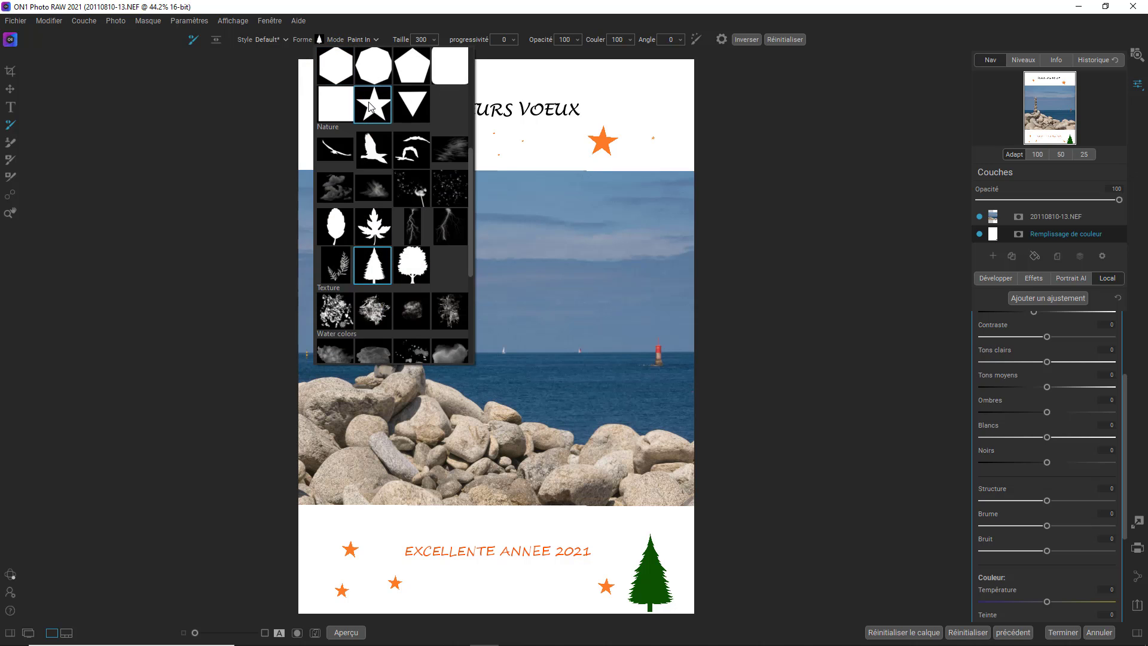
{"action": "left_click", "coordinate": [371, 107]}
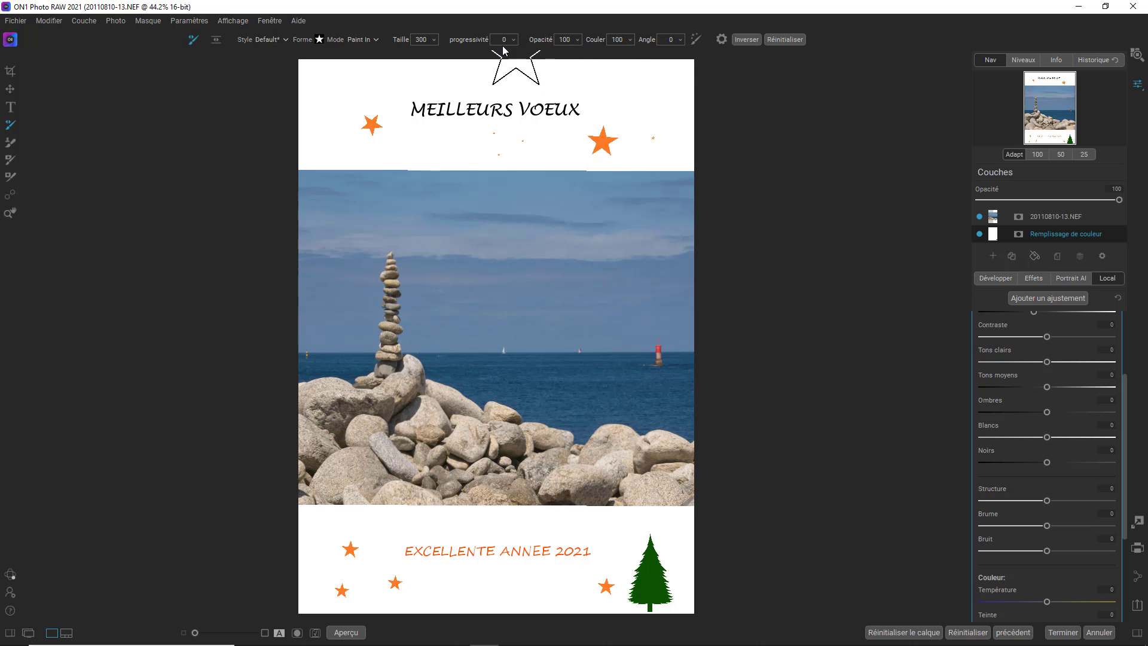
{"action": "left_click", "coordinate": [435, 40]}
{"action": "left_click_drag", "start_coordinate": [410, 52], "coordinate": [388, 52]}
{"action": "left_click", "coordinate": [648, 563]}
Step: Change the tree star's paint color to yellow and stamp more stars over the tree, with a size 50 star at its tip
{"action": "left_click", "coordinate": [1088, 558]}
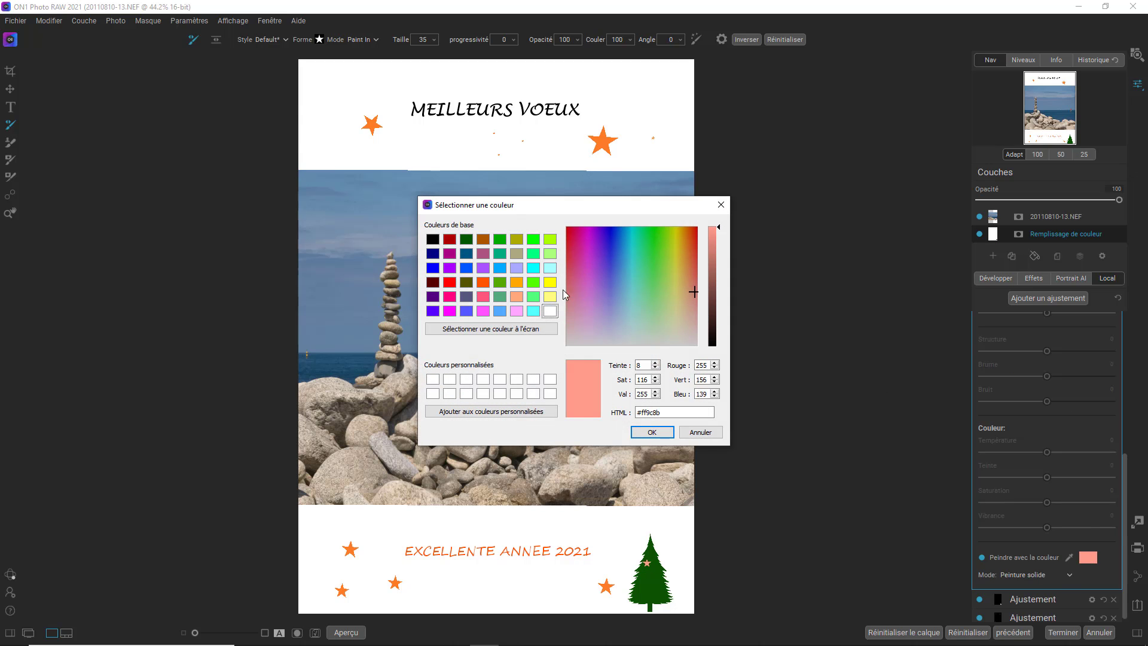
{"action": "double_click", "coordinate": [550, 282]}
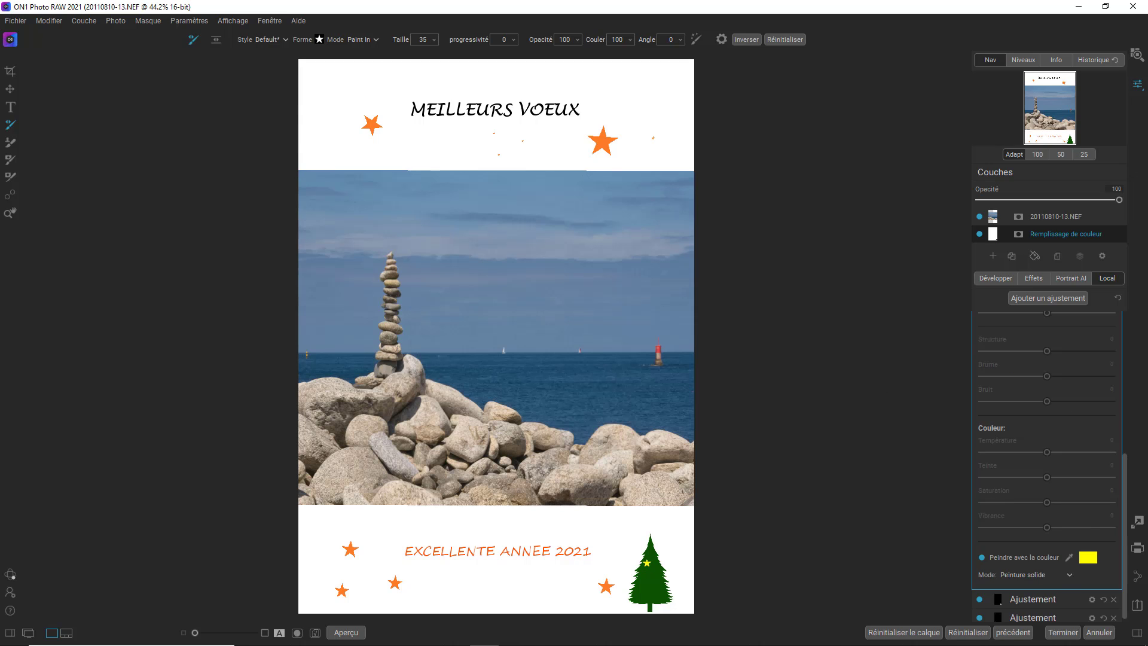
{"action": "left_click", "coordinate": [657, 576]}
{"action": "left_click", "coordinate": [639, 597]}
Step: Add another adjustment and set up a round brush of size 25
{"action": "left_click", "coordinate": [1055, 302]}
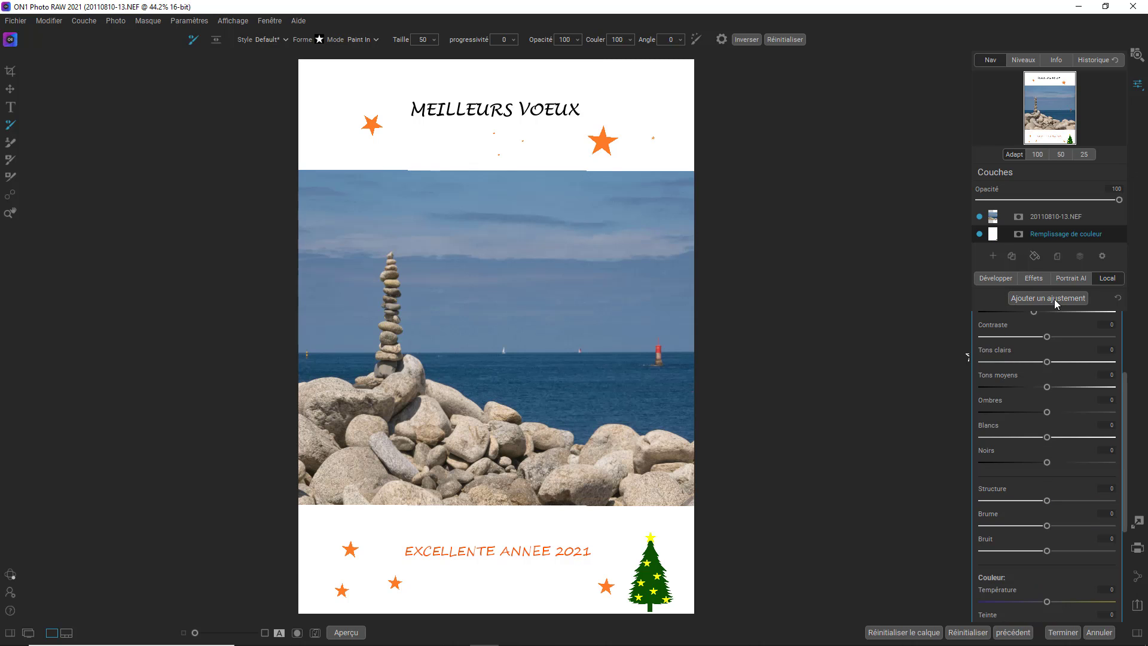
{"action": "left_click", "coordinate": [319, 40]}
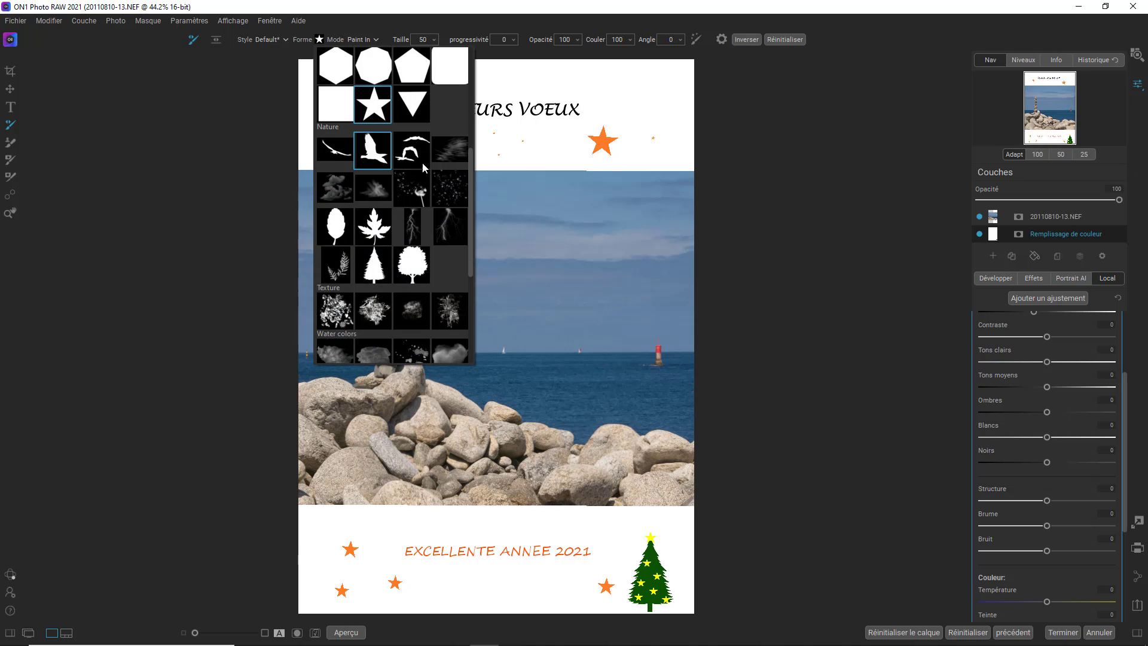
{"action": "scroll", "coordinate": [471, 220], "scroll_direction": "up", "scroll_amount": 3}
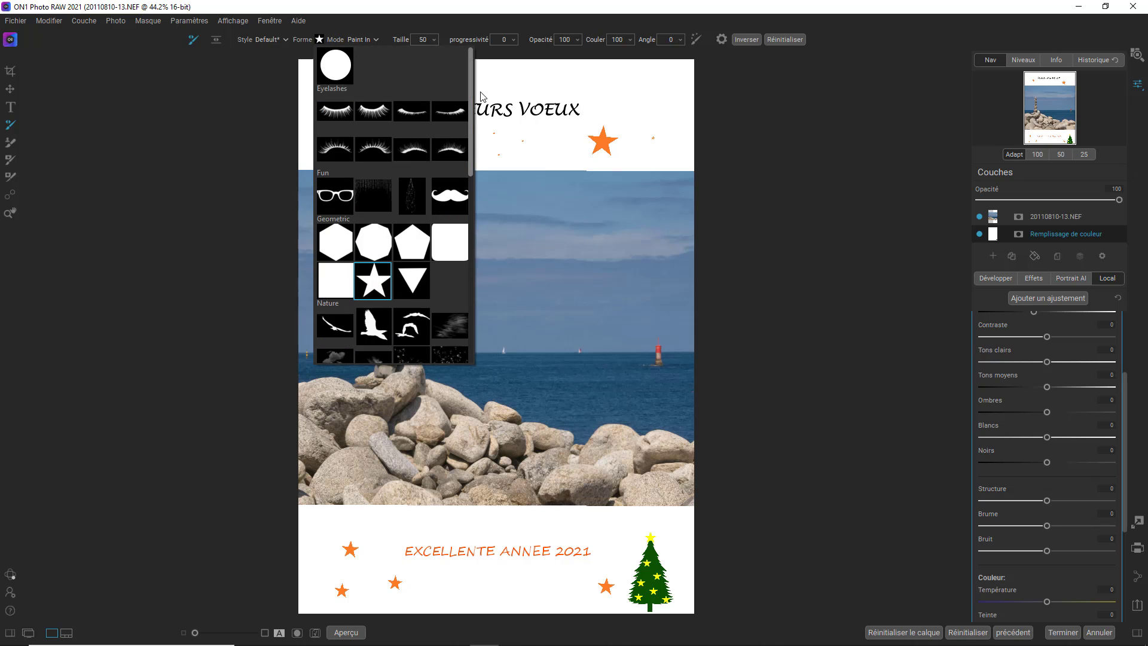
{"action": "left_click", "coordinate": [336, 67]}
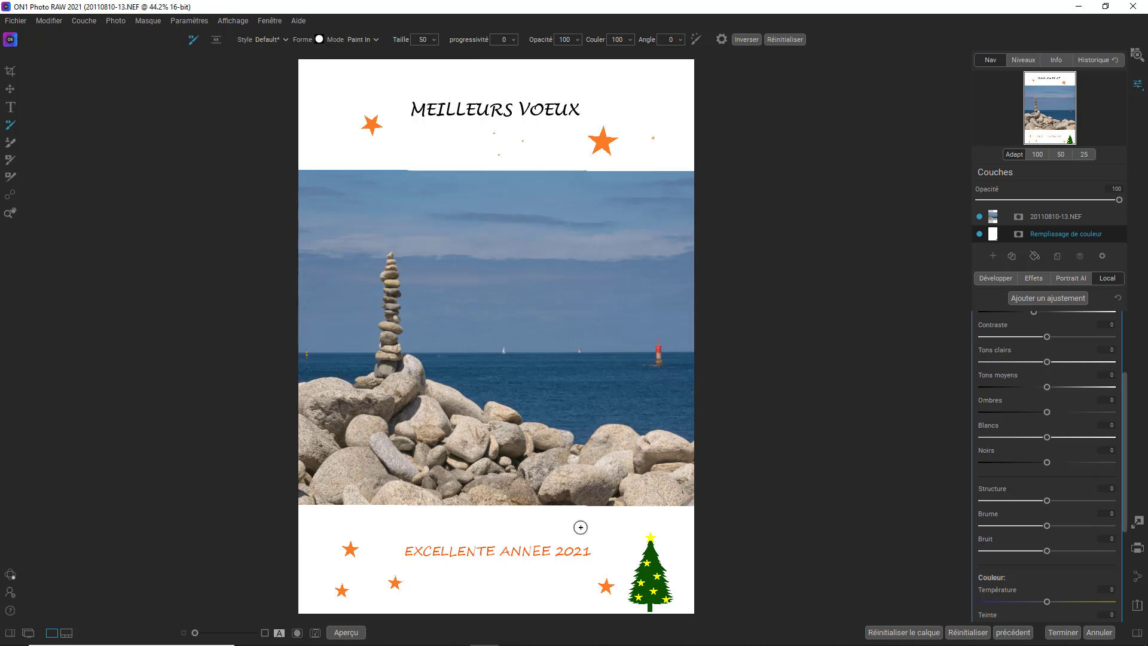
{"action": "left_click", "coordinate": [435, 40]}
{"action": "type", "text": "15"}
{"action": "key", "text": "Return"}
{"action": "left_click", "coordinate": [435, 40]}
{"action": "left_click_drag", "start_coordinate": [384, 52], "coordinate": [391, 52]}
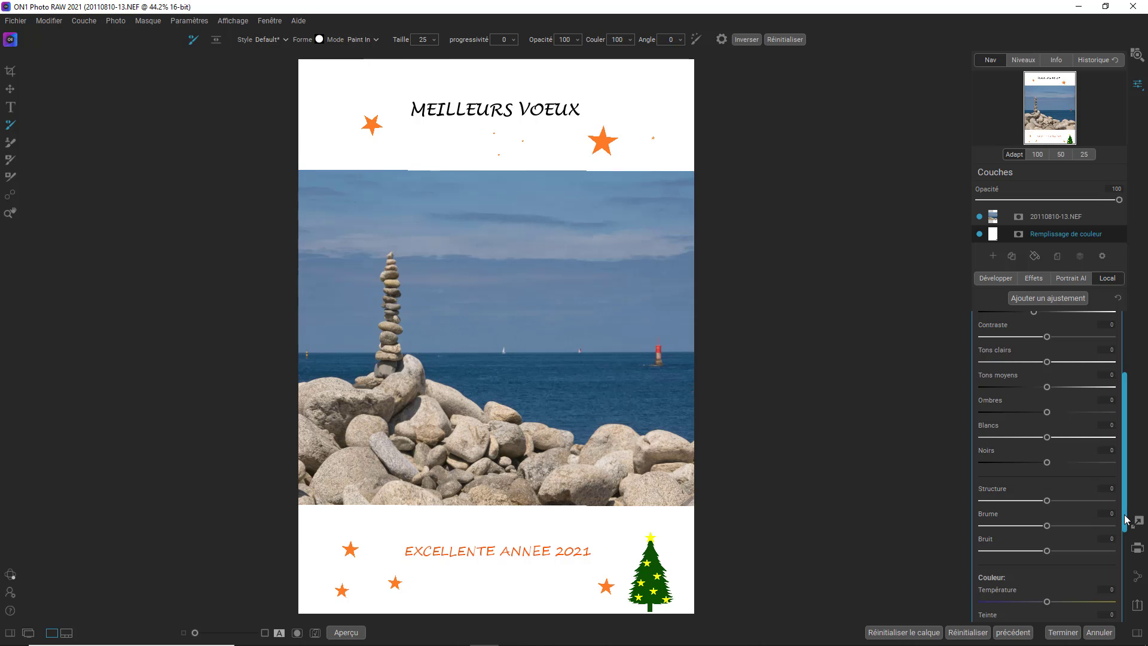
Step: Turn on painting with a color for the new adjustment and set the color to orange-red #ff3f05
{"action": "scroll", "coordinate": [1126, 519], "scroll_direction": "down", "scroll_amount": 3}
{"action": "left_click", "coordinate": [982, 533]}
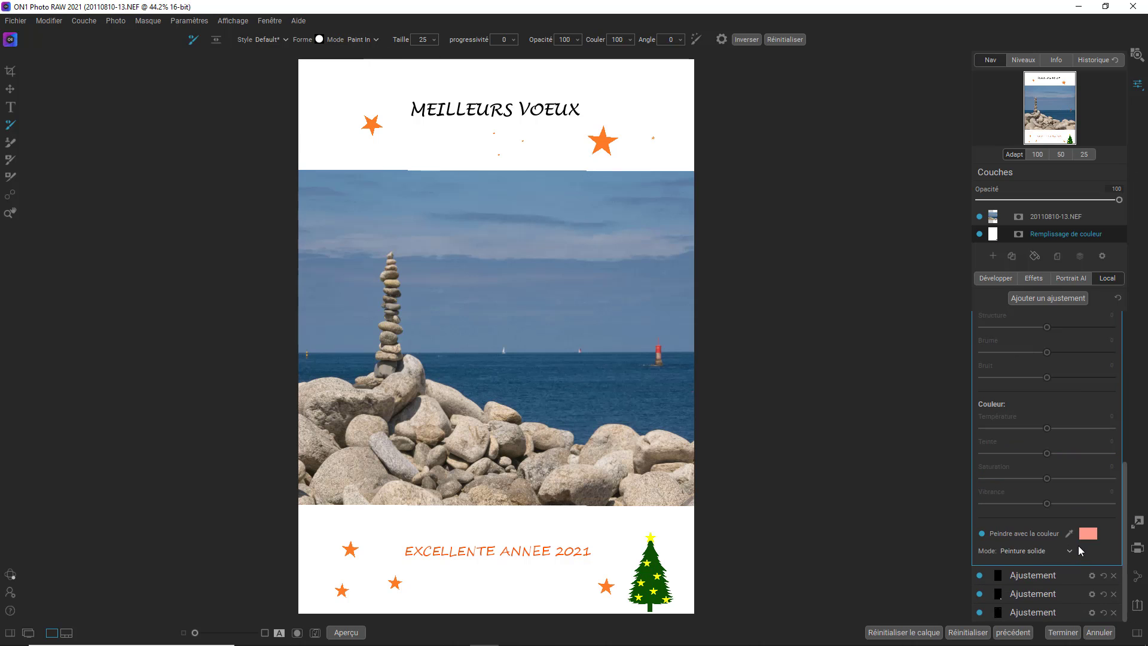
{"action": "left_click", "coordinate": [1088, 534]}
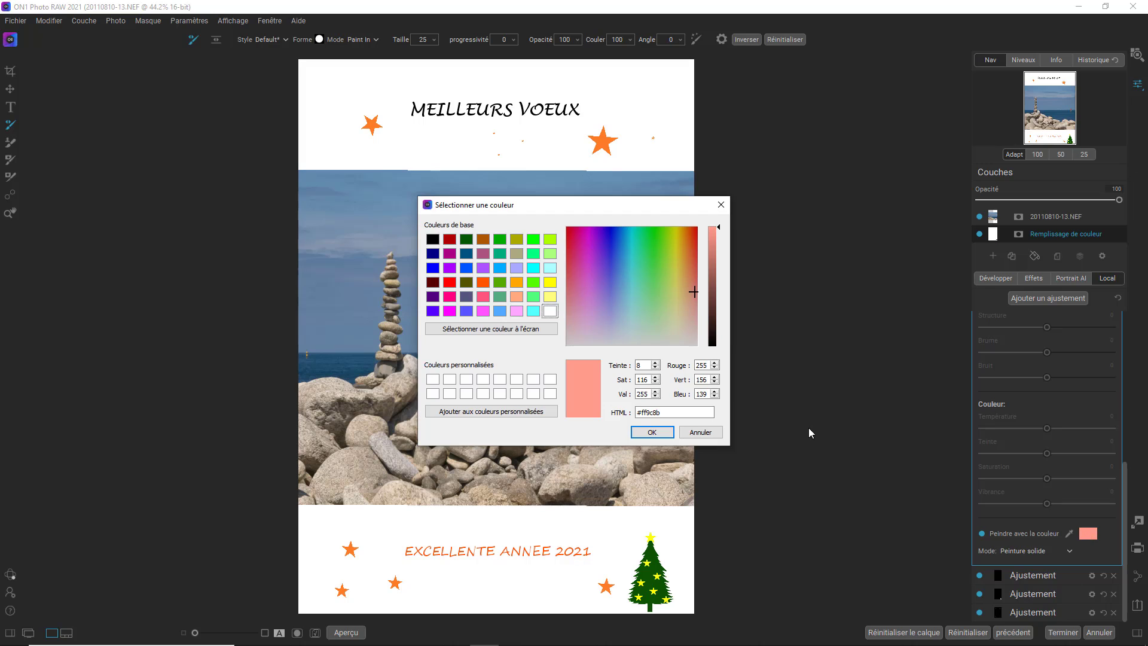
{"action": "left_click", "coordinate": [692, 230]}
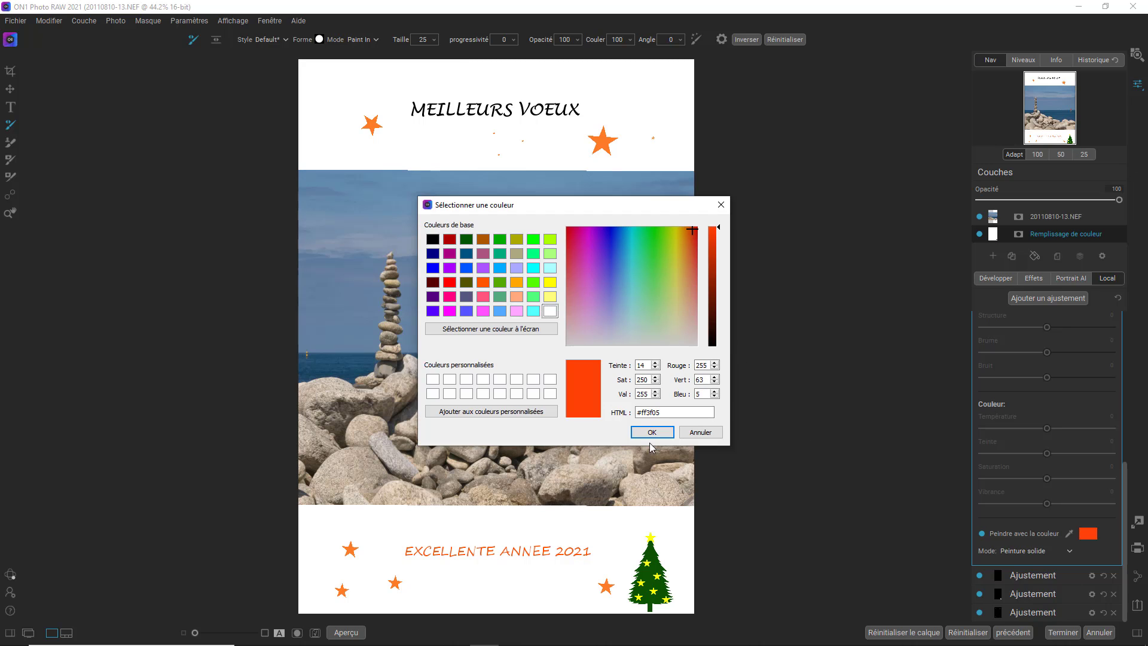
{"action": "left_click", "coordinate": [652, 432]}
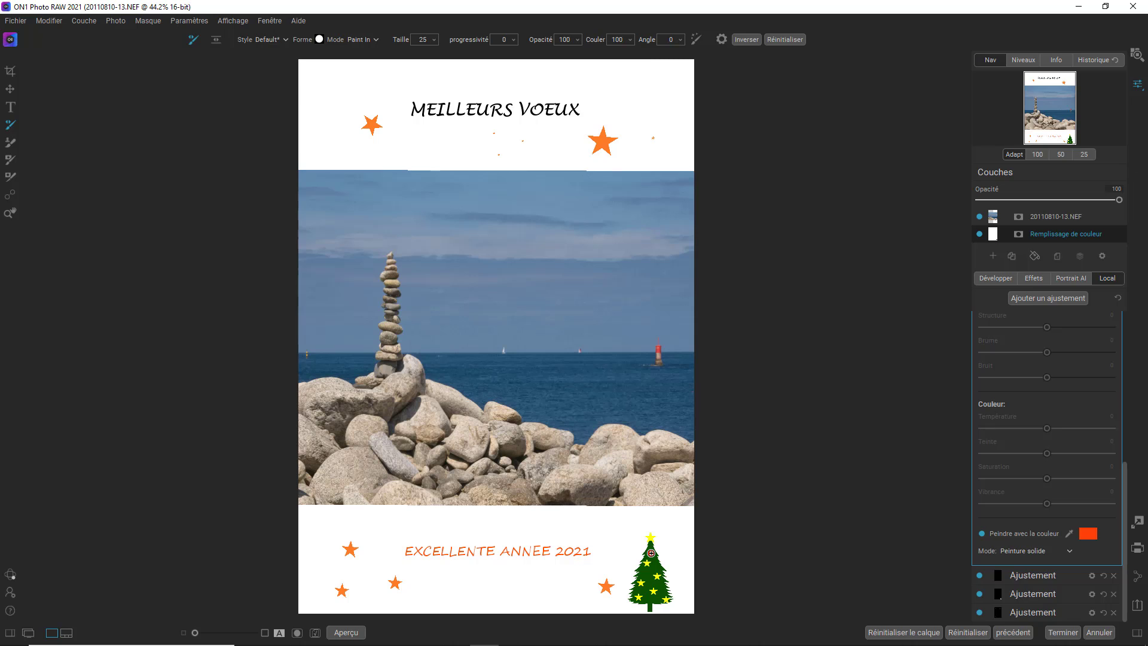
Step: Stamp four orange-red balls over the fir tree as ornaments
{"action": "left_click", "coordinate": [651, 553]}
{"action": "left_click", "coordinate": [649, 573]}
{"action": "left_click", "coordinate": [662, 587]}
{"action": "left_click", "coordinate": [648, 597]}
Step: Add another adjustment, stamp a dot above the top greeting with the round brush, and set the brush size to 45
{"action": "left_click", "coordinate": [1029, 299]}
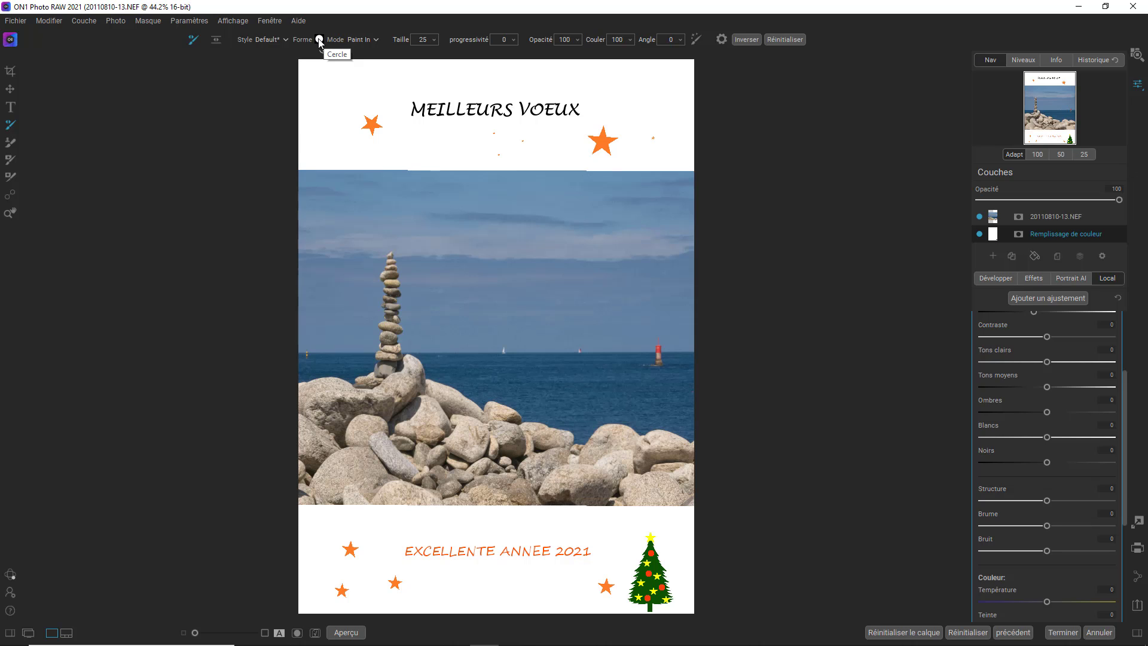
{"action": "left_click", "coordinate": [320, 41]}
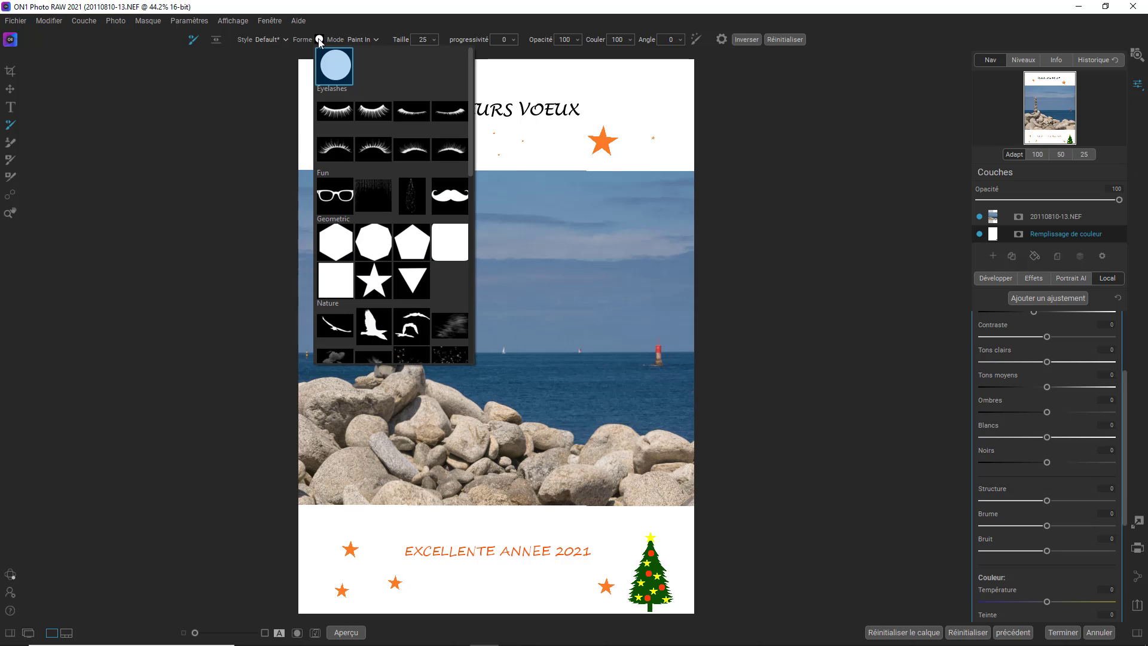
{"action": "left_click", "coordinate": [336, 66]}
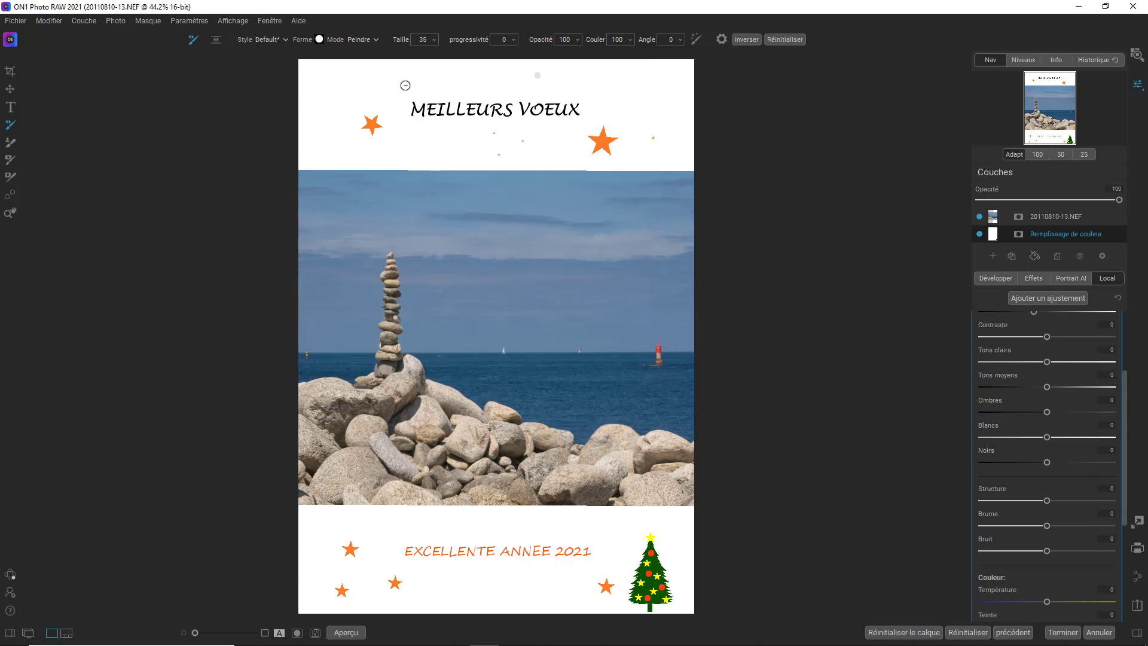
{"action": "key", "text": "bracketright"}
{"action": "key", "text": "bracketright"}
{"action": "key", "text": "bracketright"}
{"action": "key", "text": "bracketright"}
{"action": "key", "text": "bracketright"}
{"action": "key", "text": "bracketleft"}
{"action": "key", "text": "bracketleft"}
{"action": "key", "text": "bracketleft"}
{"action": "key", "text": "bracketleft"}
{"action": "key", "text": "bracketleft"}
{"action": "key", "text": "bracketright"}
{"action": "key", "text": "bracketright"}
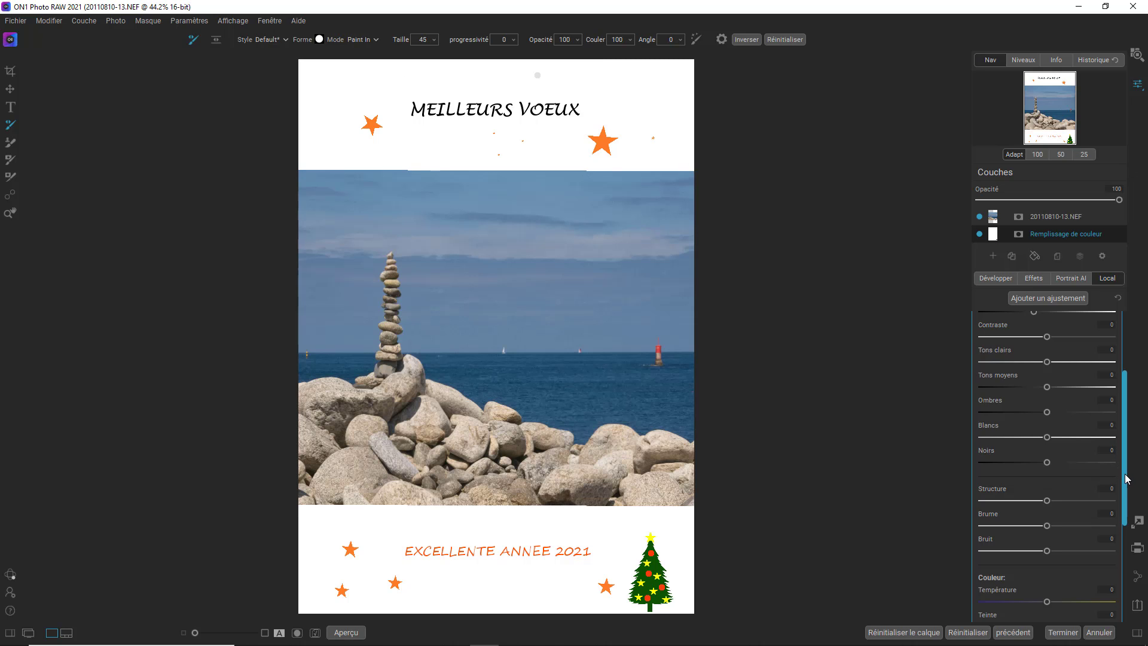
Step: Turn on painting with a color, set it to light blue, and stamp more dots across both white bands
{"action": "left_click_drag", "start_coordinate": [1126, 479], "coordinate": [1130, 610]}
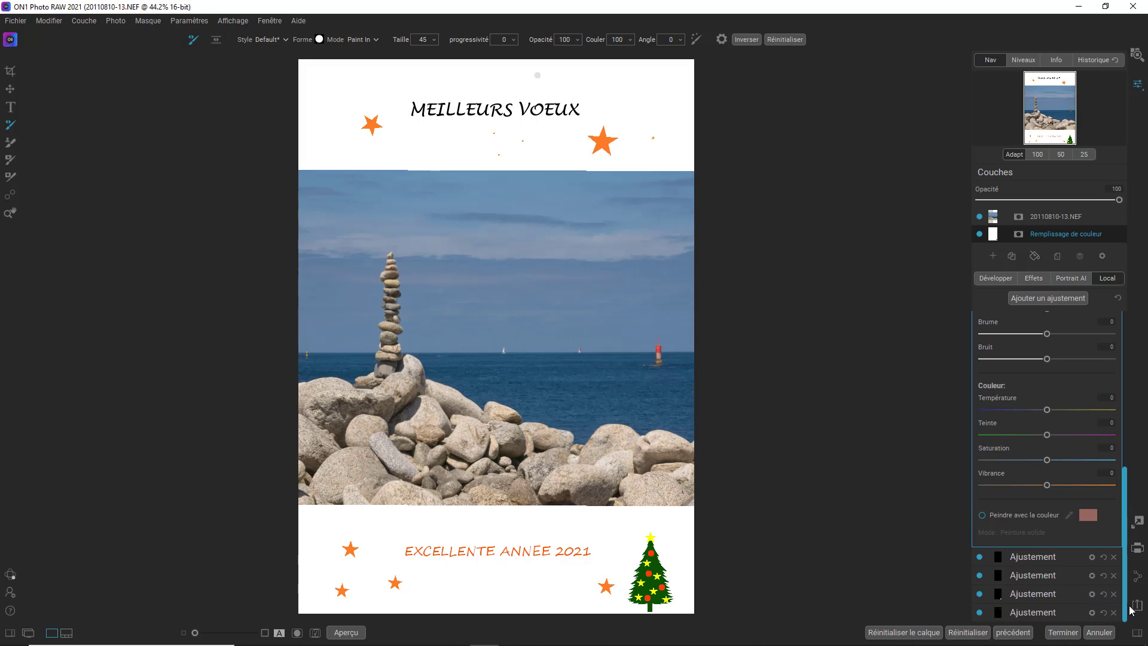
{"action": "left_click", "coordinate": [983, 516]}
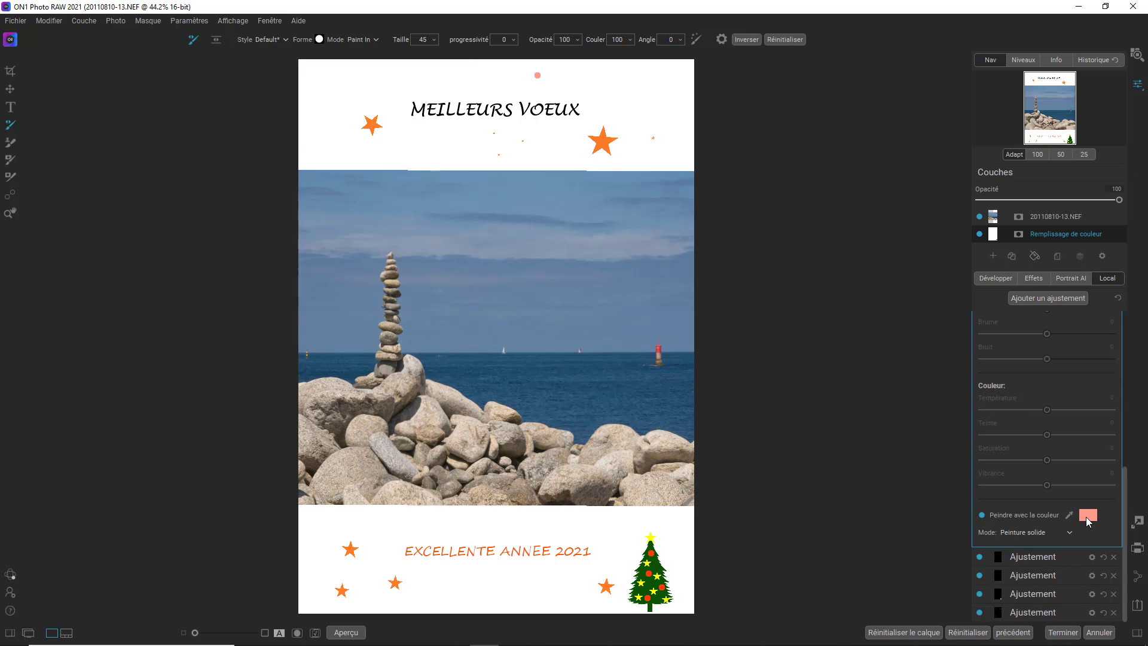
{"action": "left_click", "coordinate": [1089, 516]}
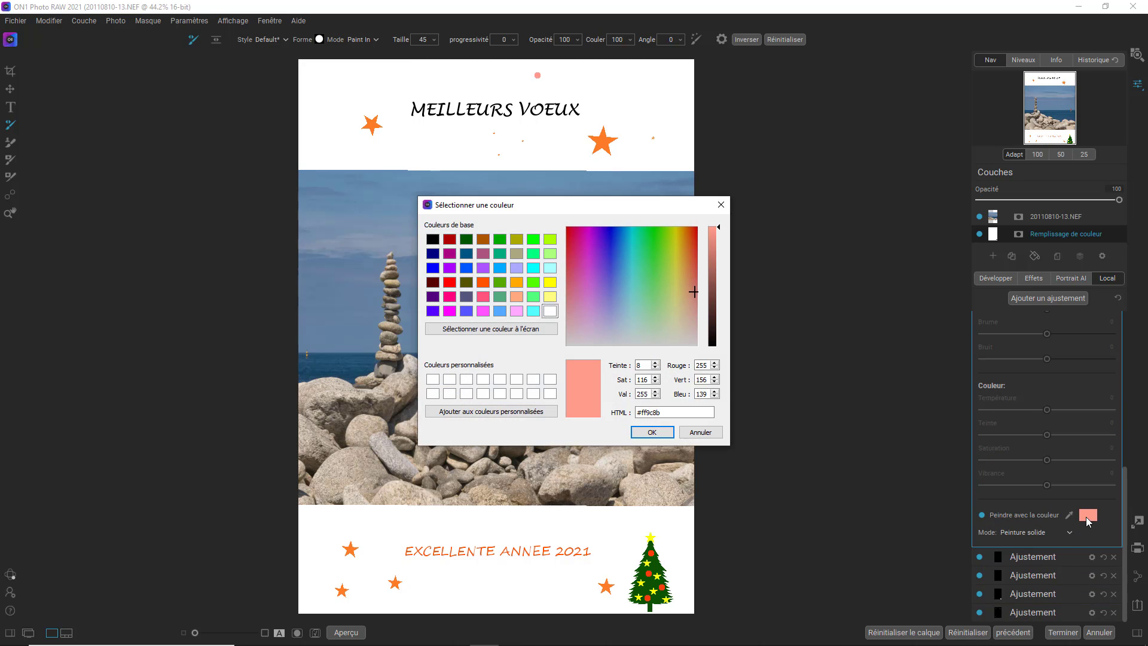
{"action": "left_click", "coordinate": [624, 287]}
{"action": "key", "text": "Return"}
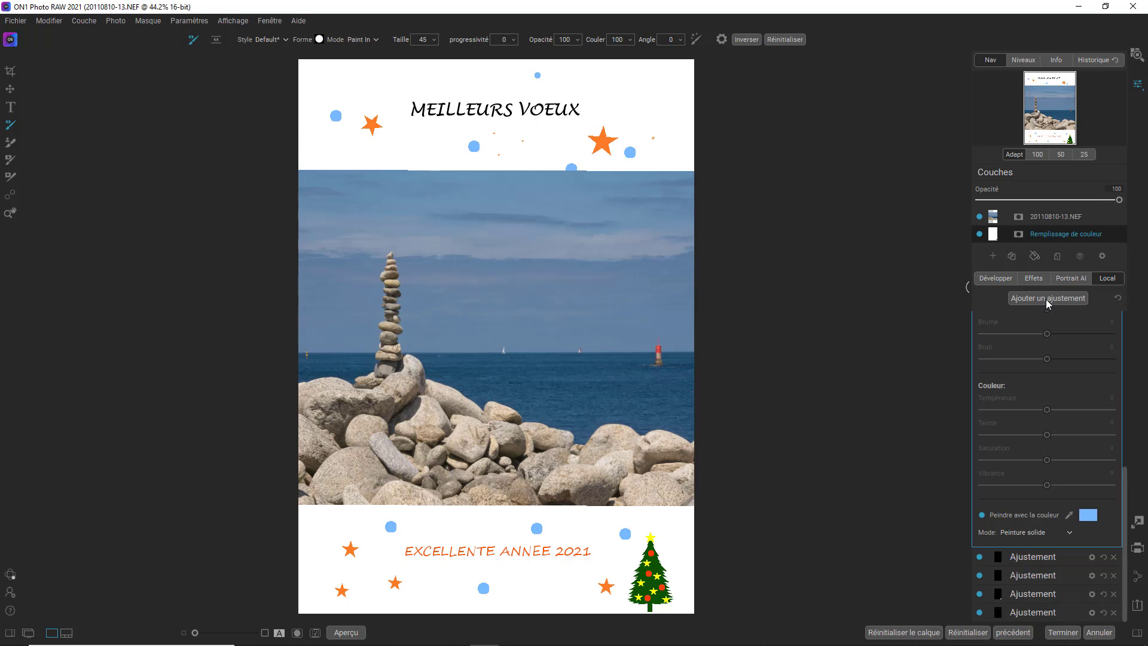
Step: Add another adjustment and stamp a flying bird below the top greeting with the Nature bird brush at size 175
{"action": "left_click", "coordinate": [320, 39]}
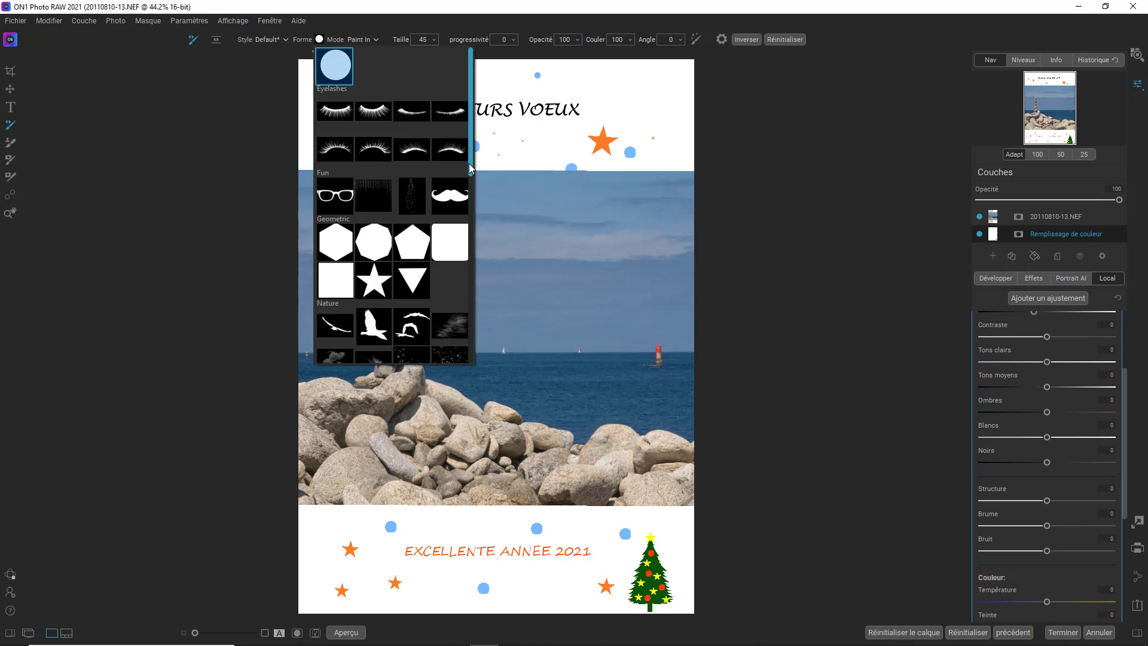
{"action": "scroll", "coordinate": [469, 167], "scroll_direction": "down", "scroll_amount": 3}
{"action": "left_click_drag", "start_coordinate": [475, 224], "coordinate": [471, 215]}
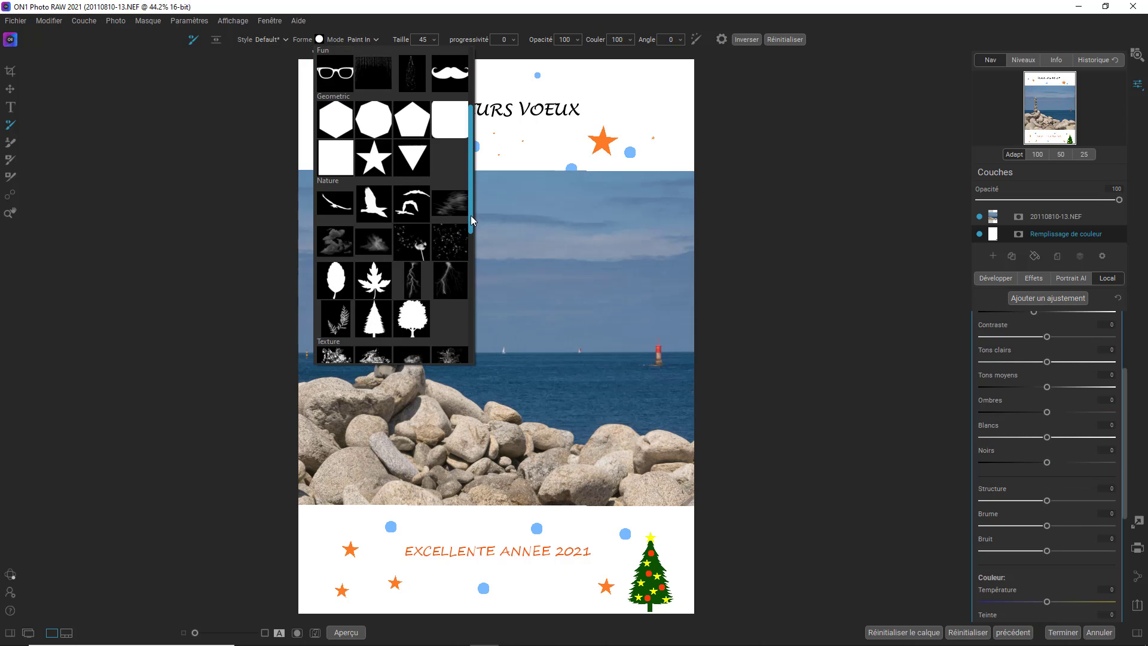
{"action": "left_click", "coordinate": [345, 223]}
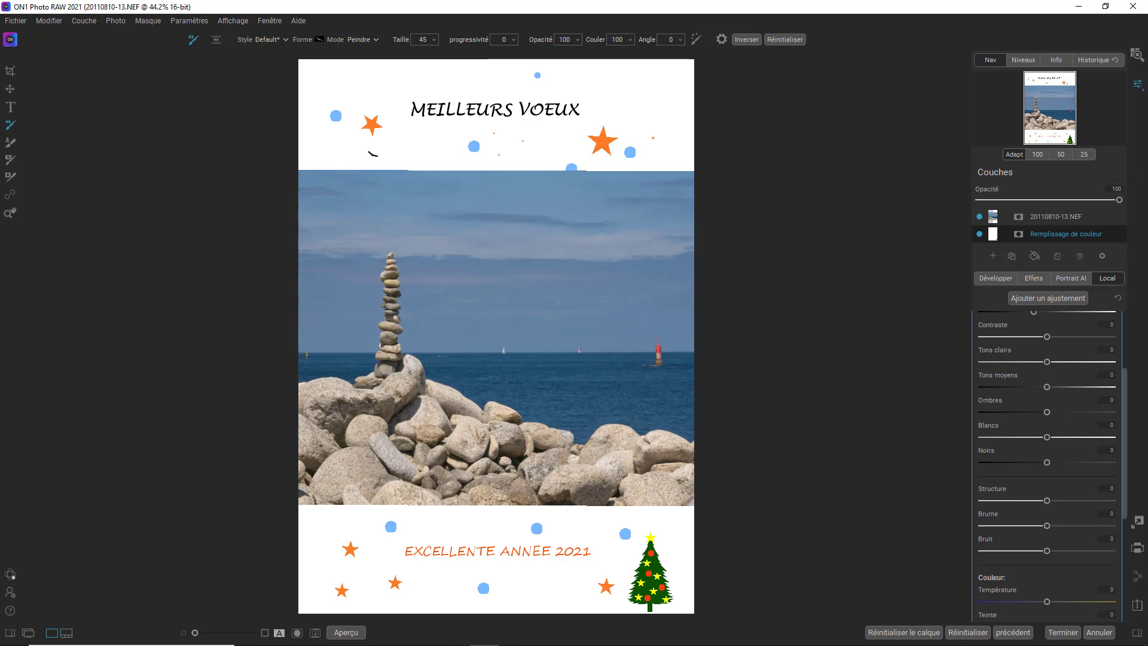
{"action": "scroll", "coordinate": [373, 154], "scroll_direction": "up", "scroll_amount": 8}
{"action": "scroll", "coordinate": [373, 154], "scroll_direction": "up", "scroll_amount": 5}
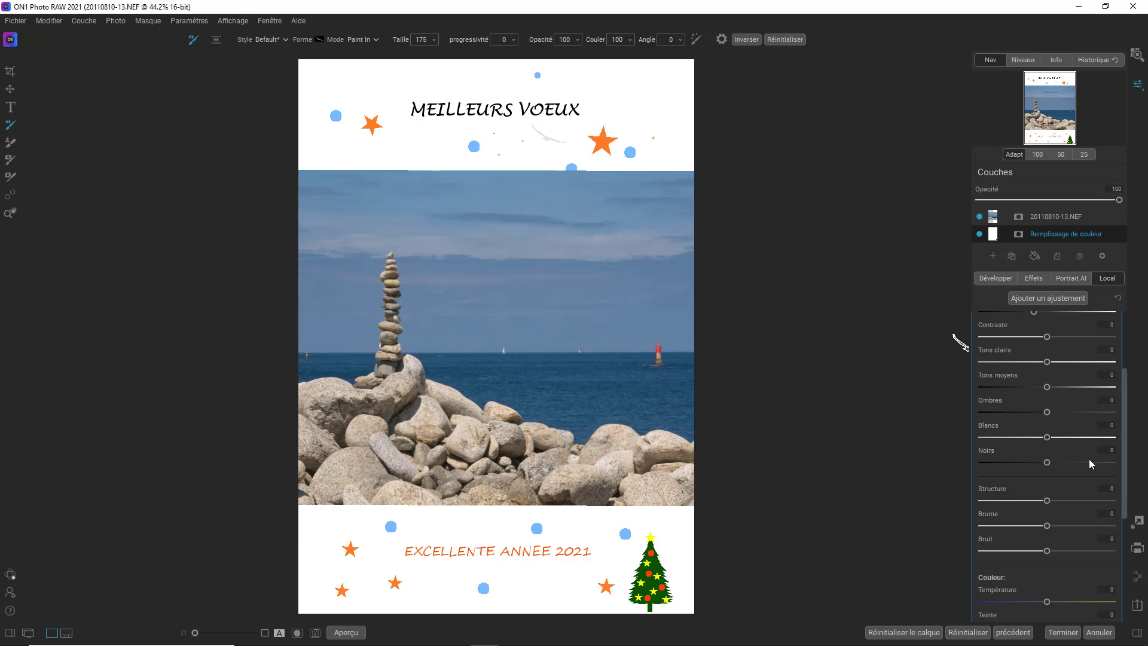
Step: Turn on painting with a color for the bird adjustment and set the color to dark red #aa0000
{"action": "left_click_drag", "start_coordinate": [1125, 501], "coordinate": [1126, 576]}
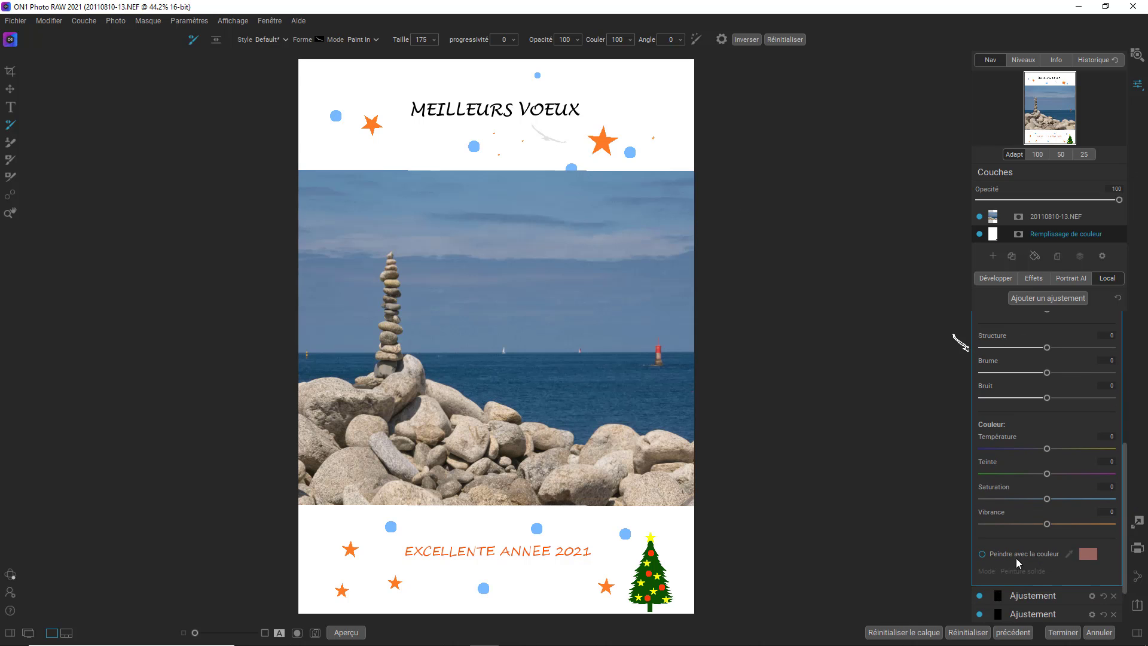
{"action": "left_click", "coordinate": [982, 555]}
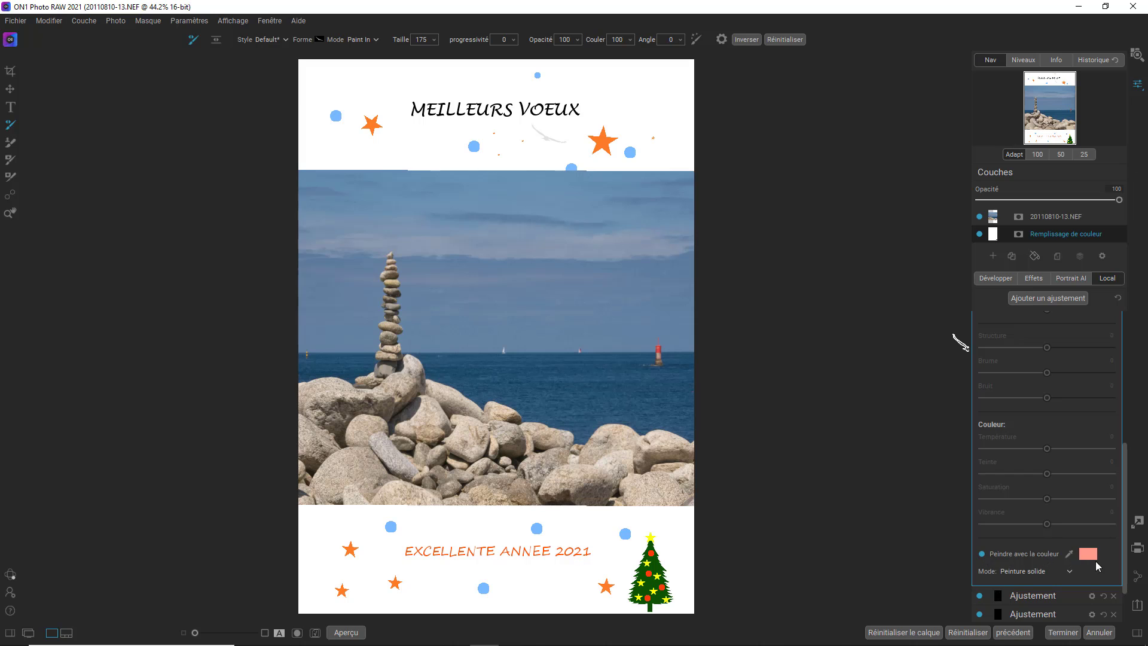
{"action": "left_click", "coordinate": [1087, 558]}
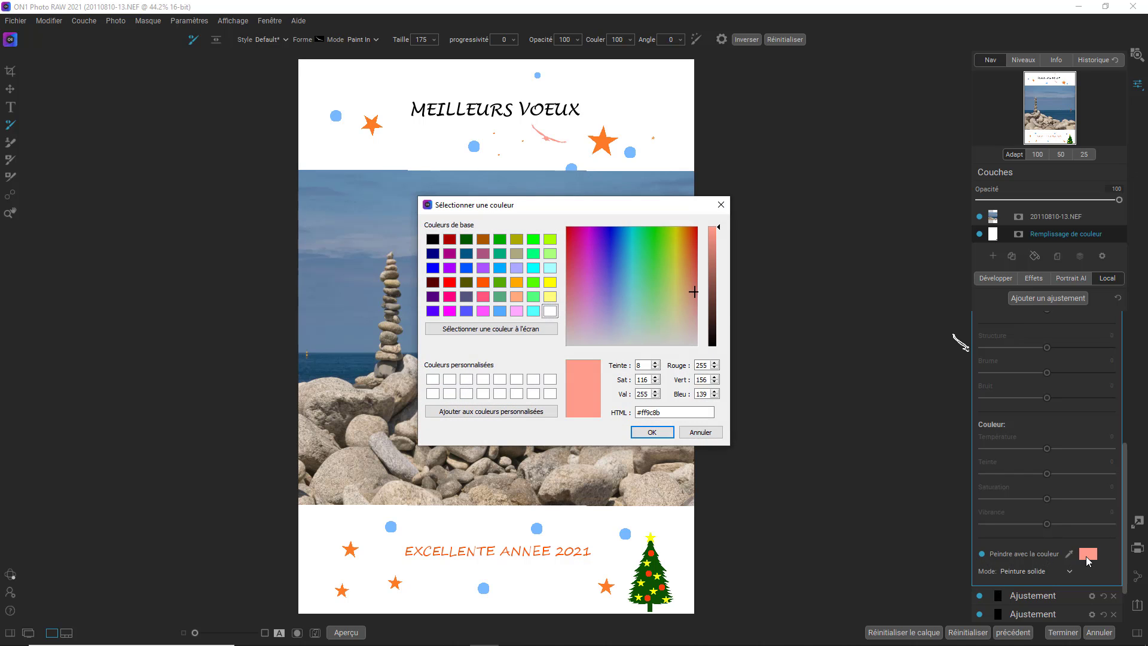
{"action": "left_click", "coordinate": [449, 239]}
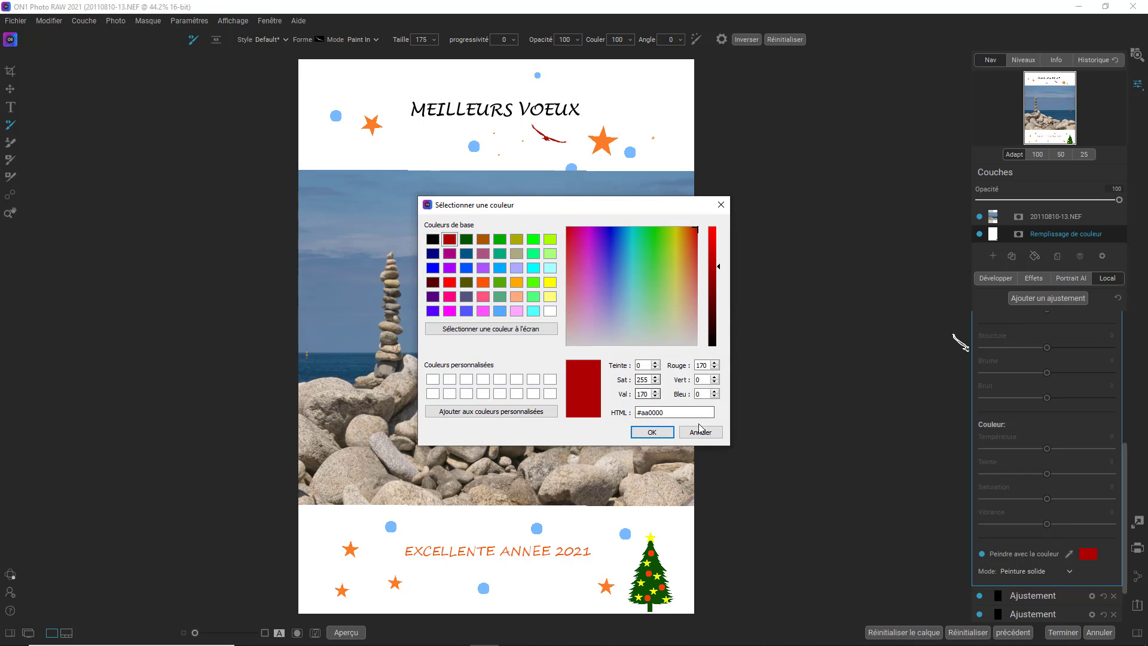
{"action": "left_click", "coordinate": [652, 432]}
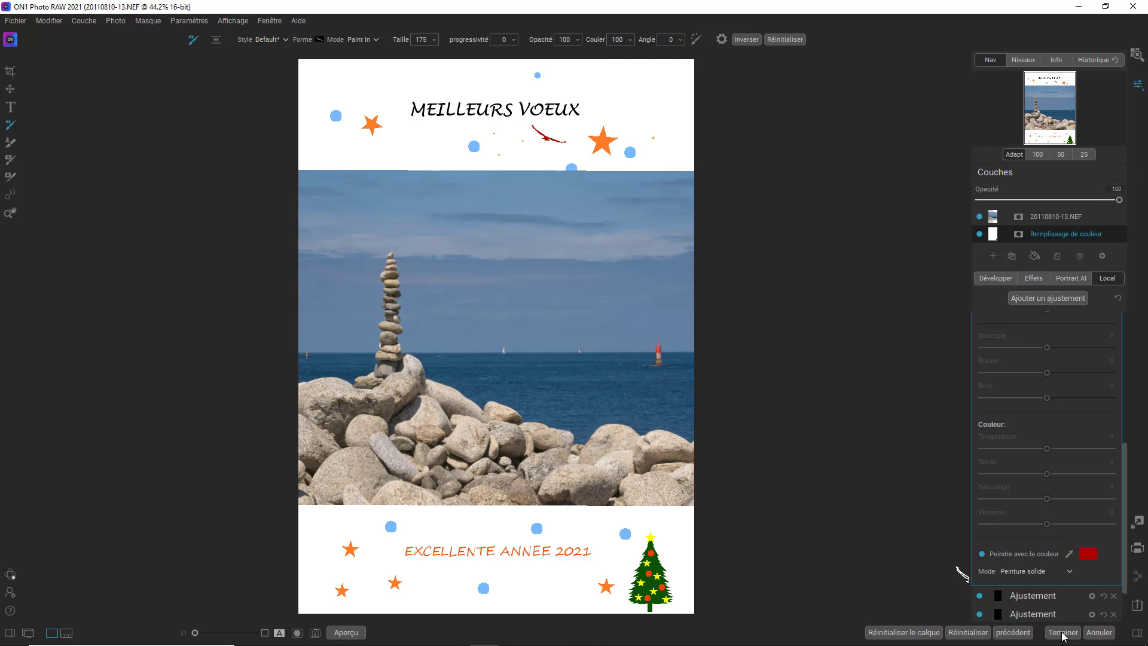
Step: Finish editing the card and reopen the saved 20110810-13.onphoto file from the folder's thumbnails
{"action": "left_click", "coordinate": [1064, 632]}
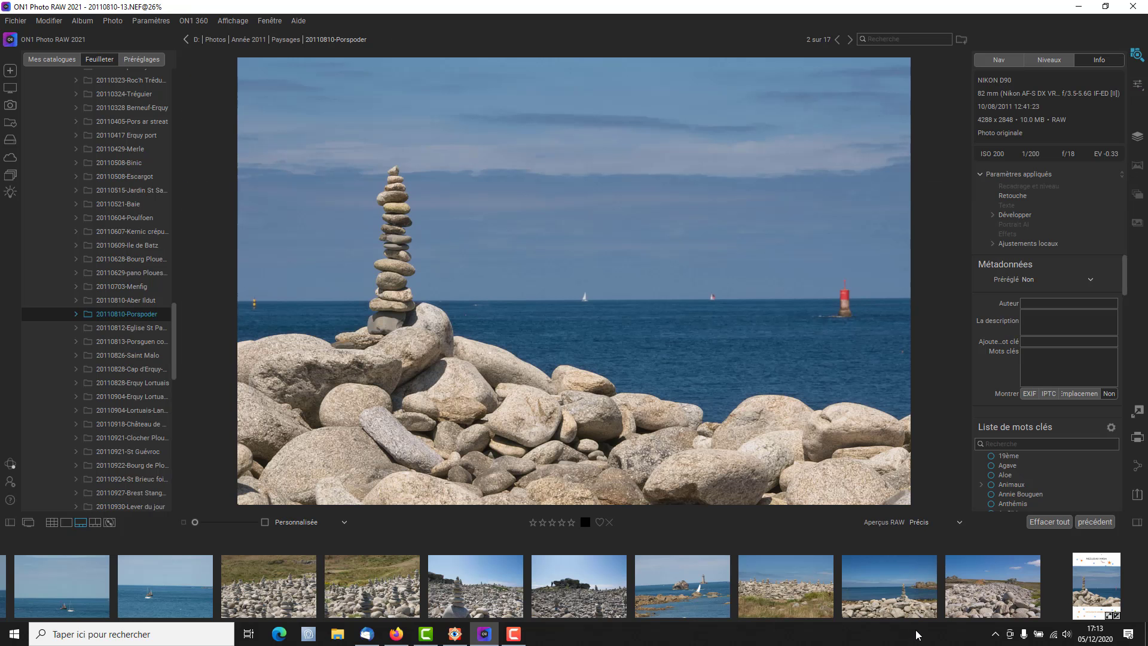
{"action": "mouse_move", "coordinate": [1090, 589]}
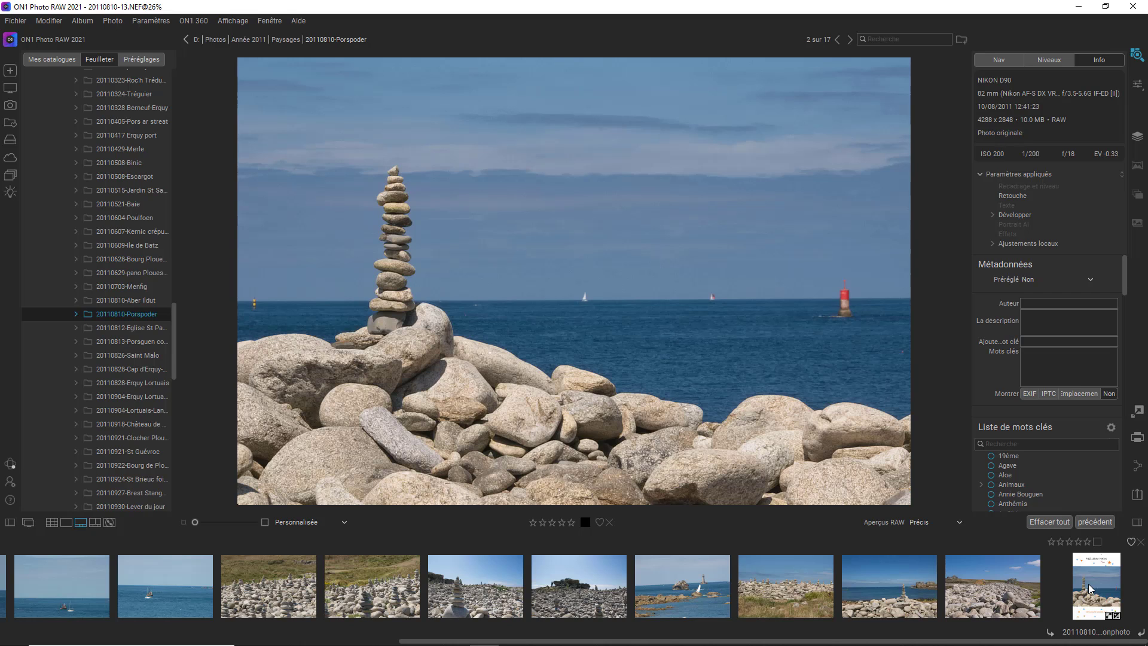
{"action": "double_click", "coordinate": [1089, 587]}
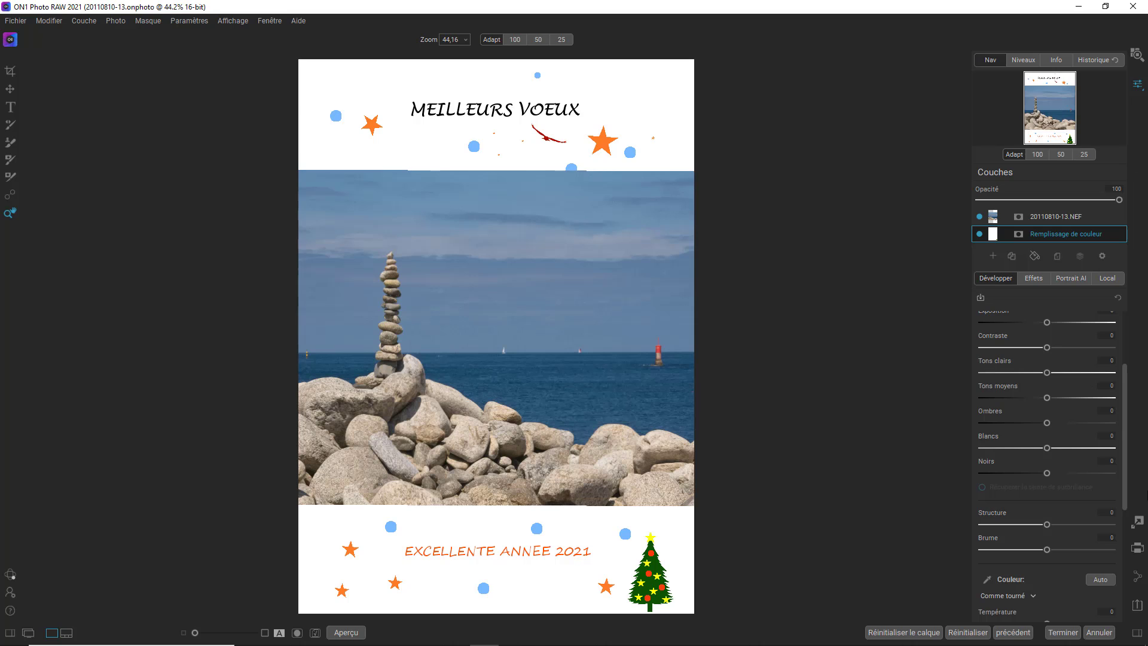
Step: Open the export settings, keep resizing by the long edge (Bord long), and choose JPEG as the file type
{"action": "left_click", "coordinate": [1138, 608]}
{"action": "left_click", "coordinate": [1024, 59]}
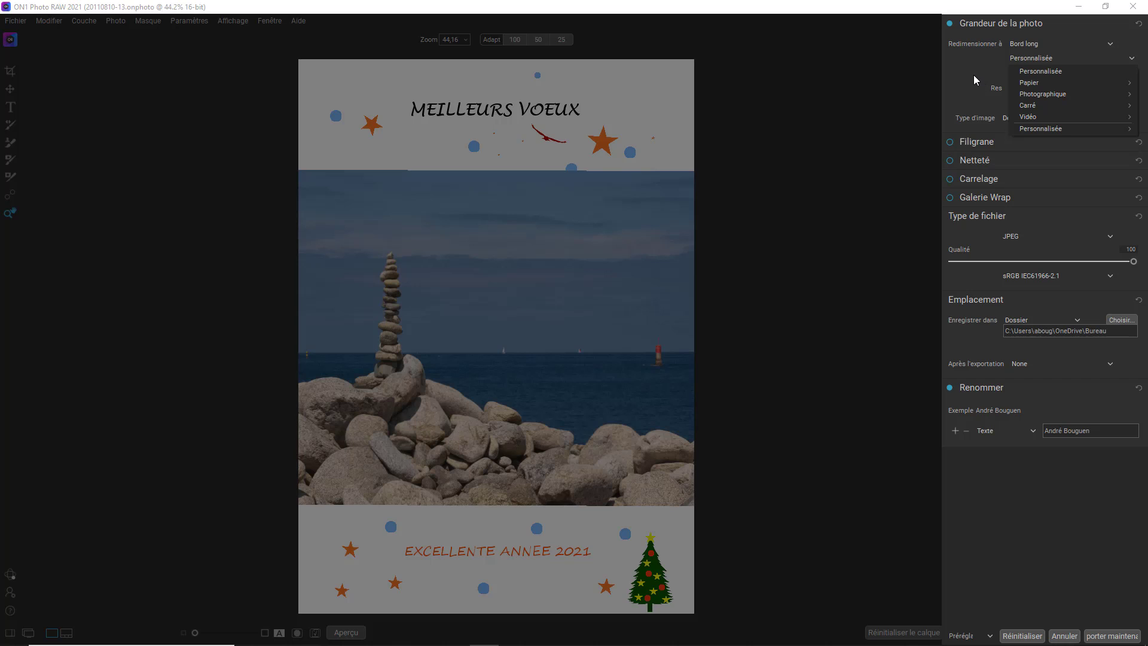
{"action": "left_click", "coordinate": [1085, 43]}
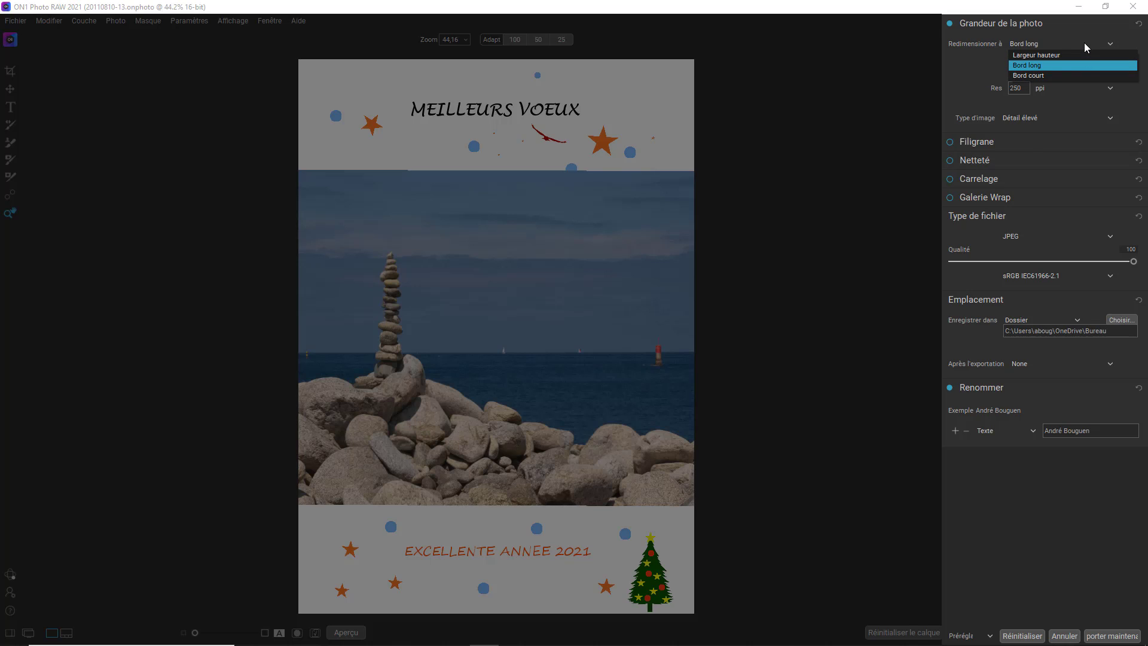
{"action": "left_click", "coordinate": [1039, 42]}
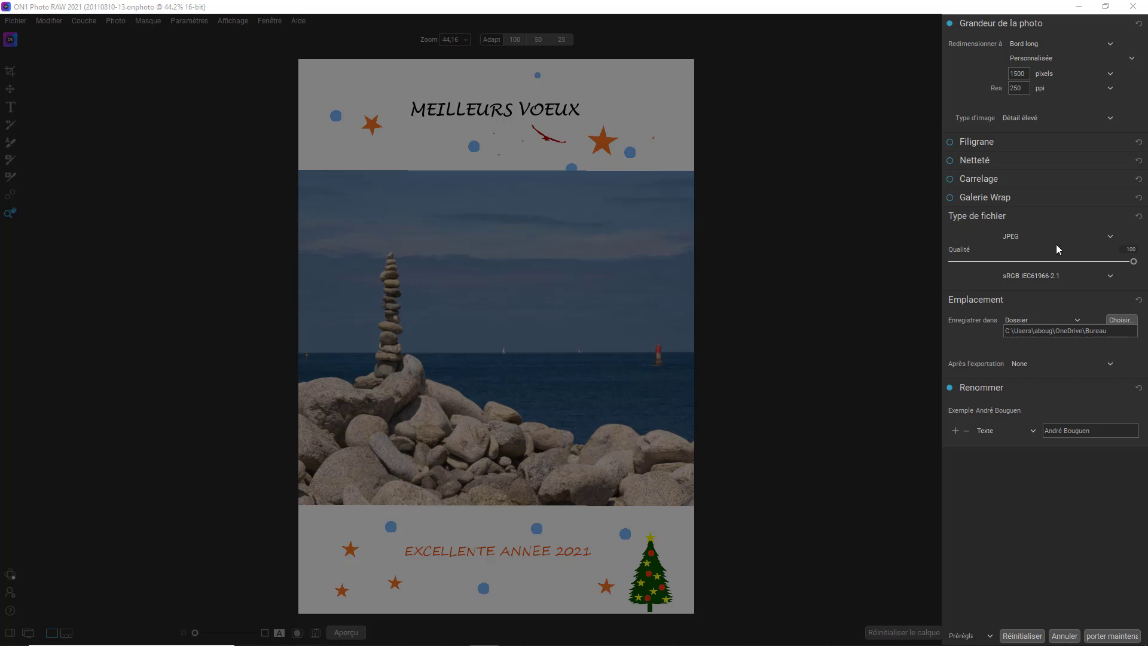
{"action": "left_click", "coordinate": [1111, 238]}
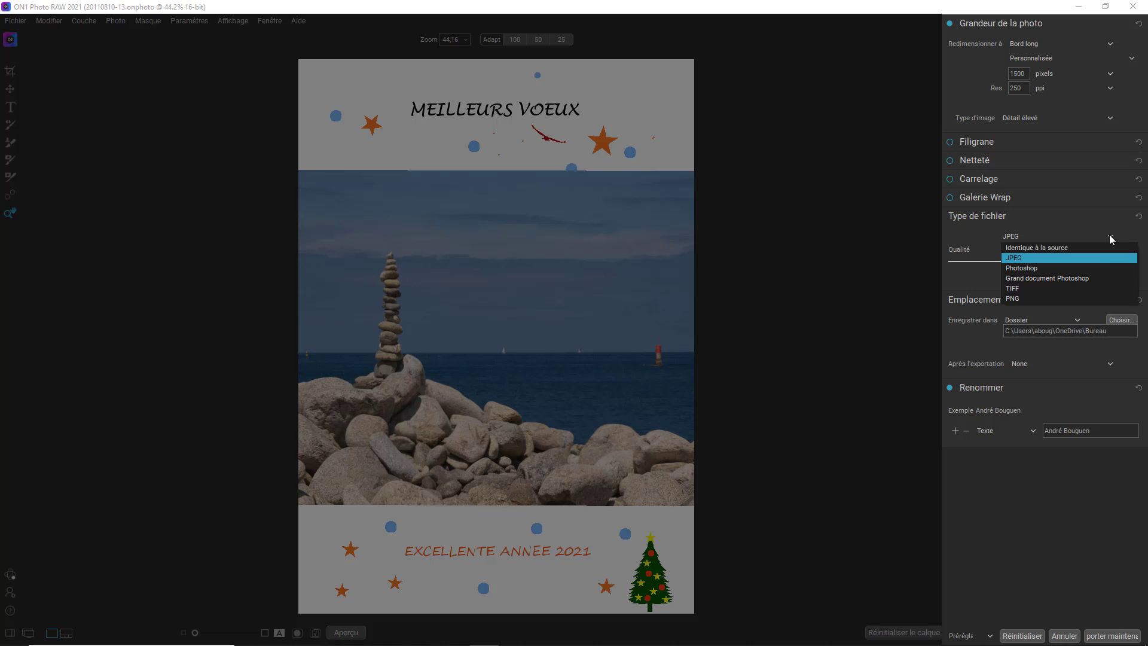
{"action": "left_click", "coordinate": [1053, 260]}
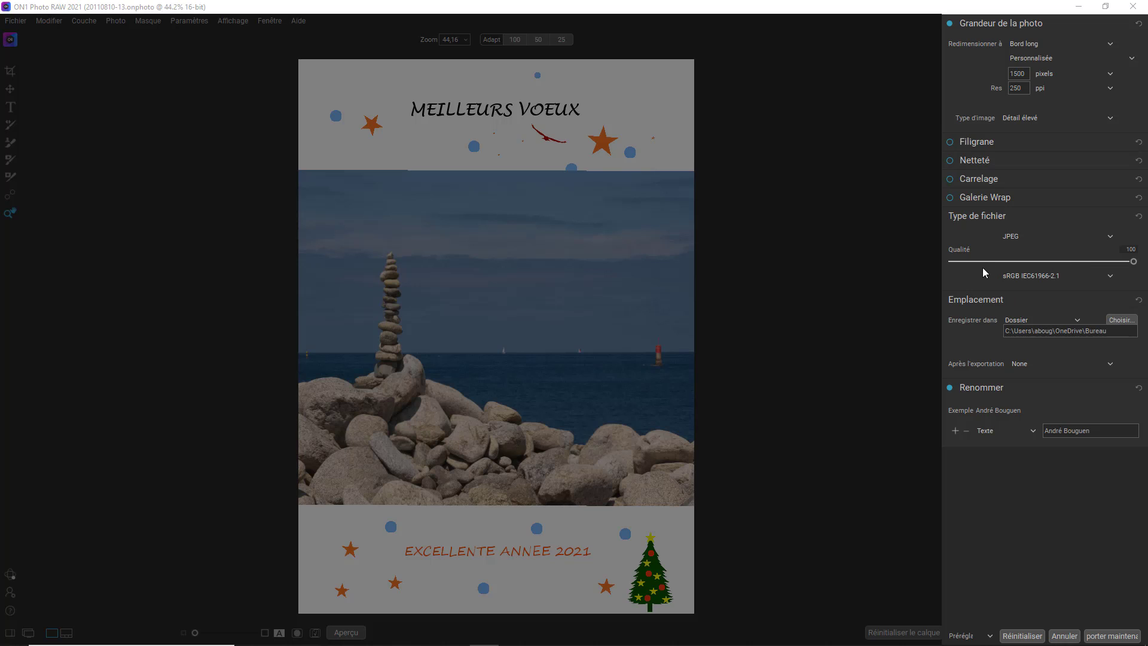